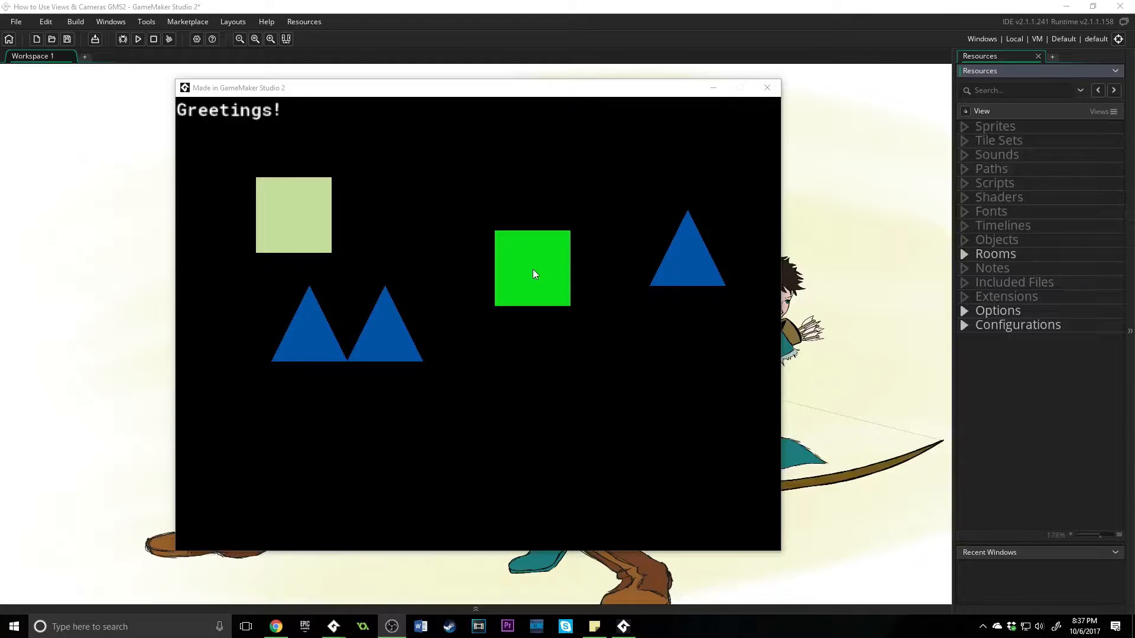
Drag the green square to the bottom, middle and top edges to test scrolling, then close the game
mouse_move(533, 269)
mouse_down()
mouse_move(269, 144)
mouse_move(522, 284)
mouse_up()
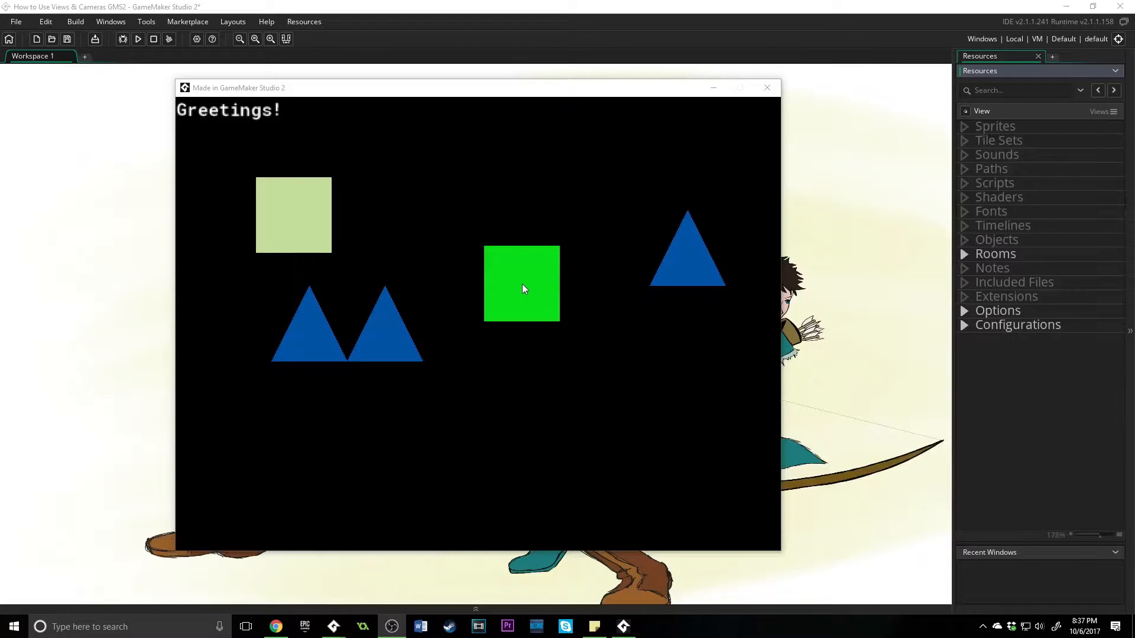
drag(522, 284, 753, 302)
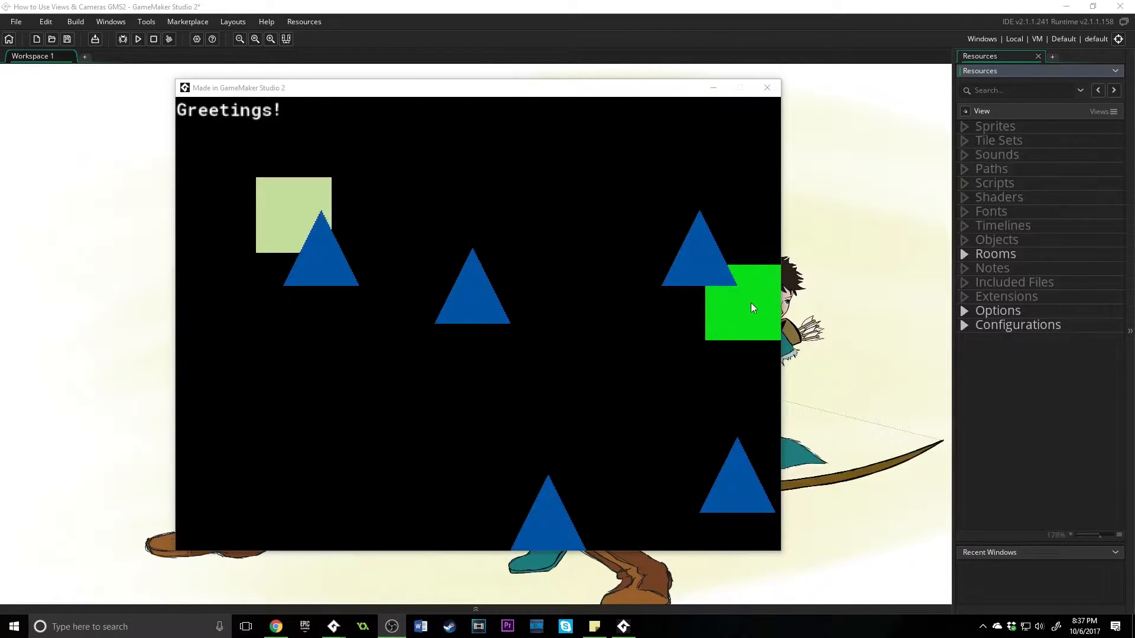
mouse_move(728, 308)
mouse_down()
mouse_move(601, 527)
mouse_move(195, 446)
mouse_up()
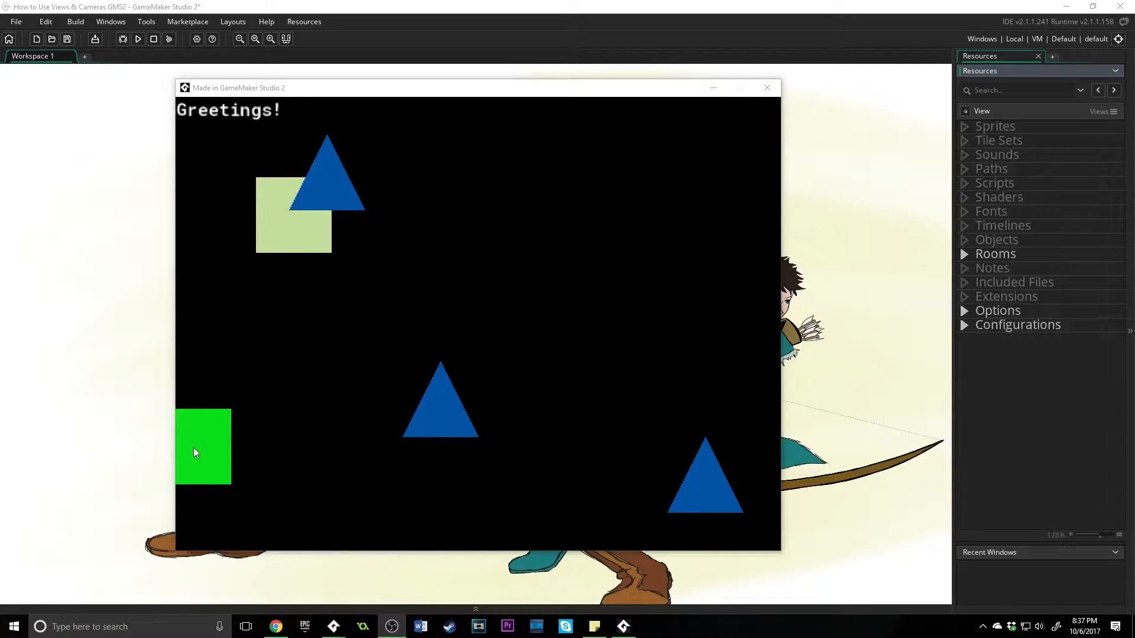
mouse_move(196, 448)
mouse_down()
mouse_move(479, 230)
mouse_move(511, 262)
mouse_up()
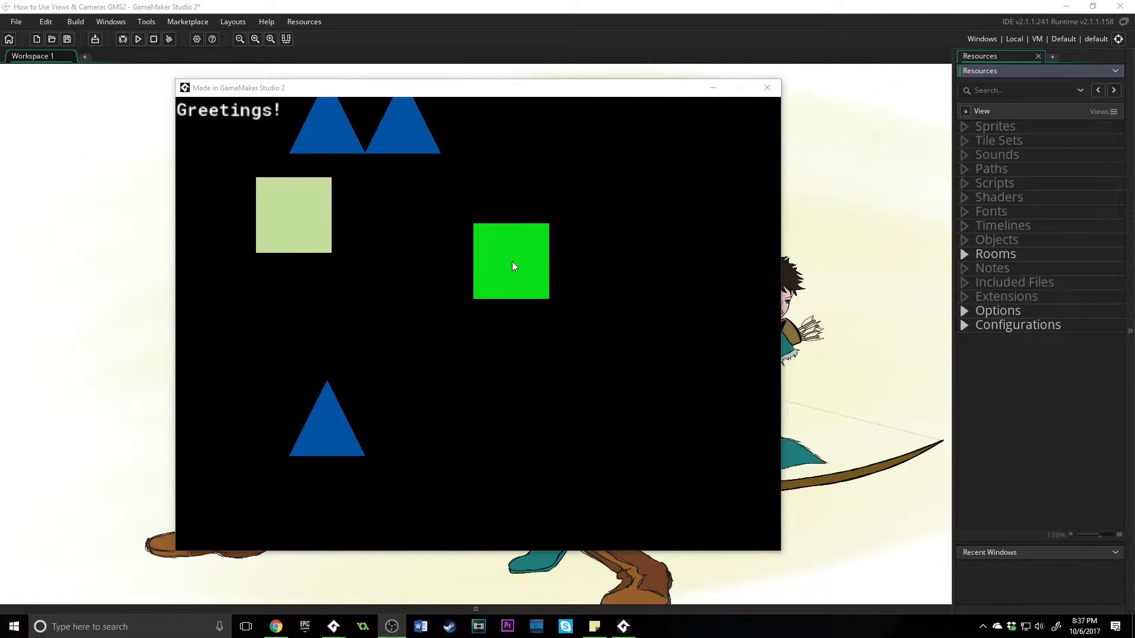
drag(512, 261, 513, 133)
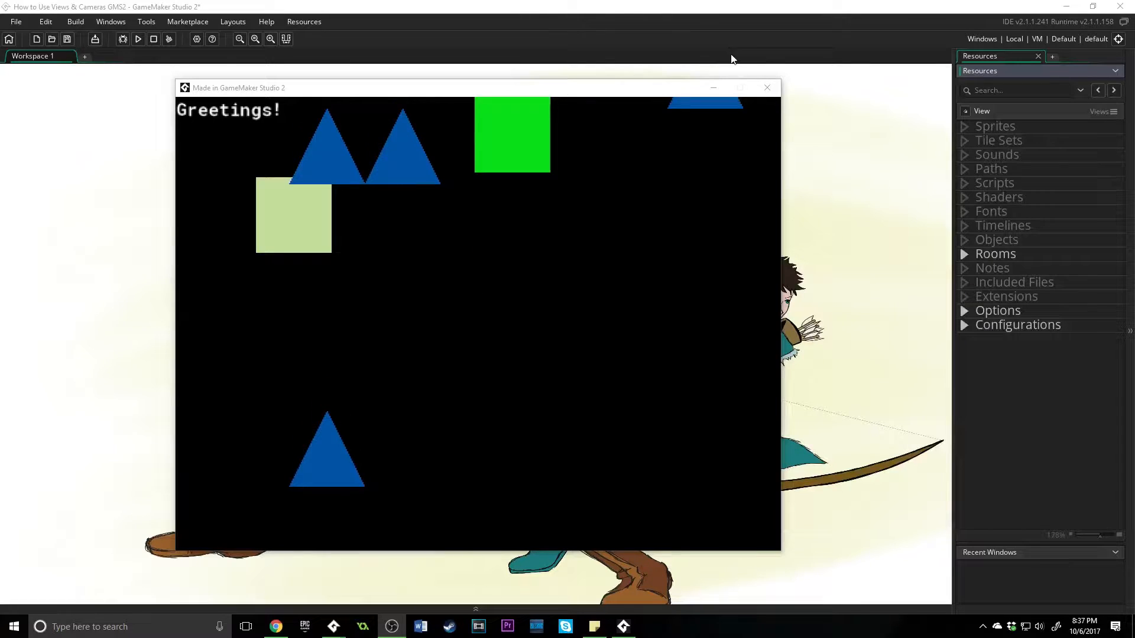
click(766, 88)
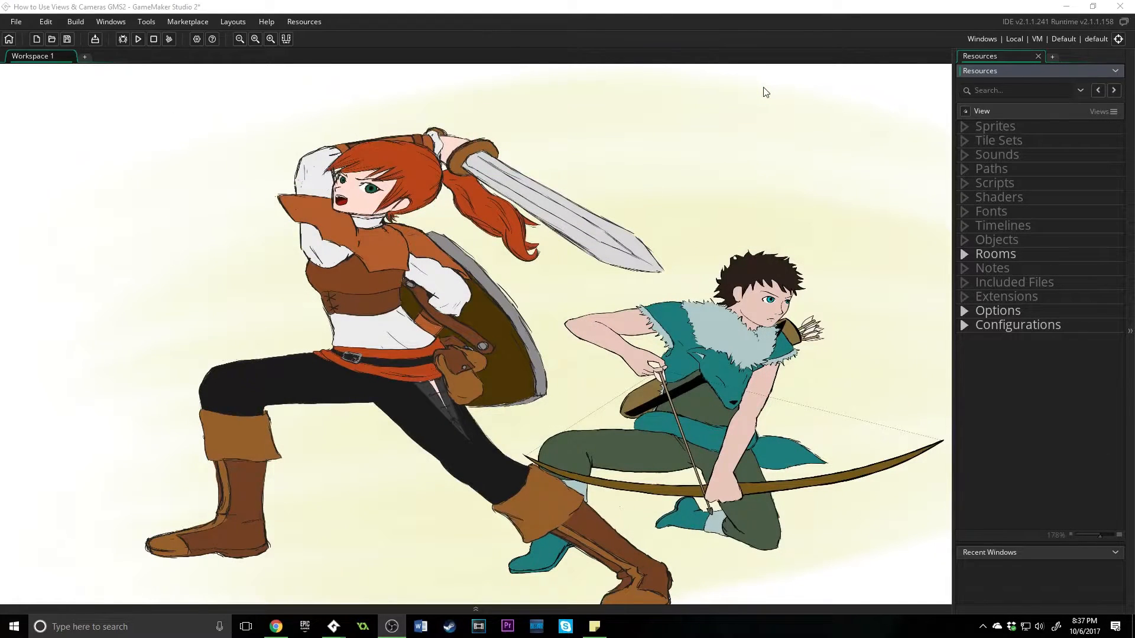
Create sprite sprSquare and flood-fill its whole canvas pale yellow
right_click(1007, 132)
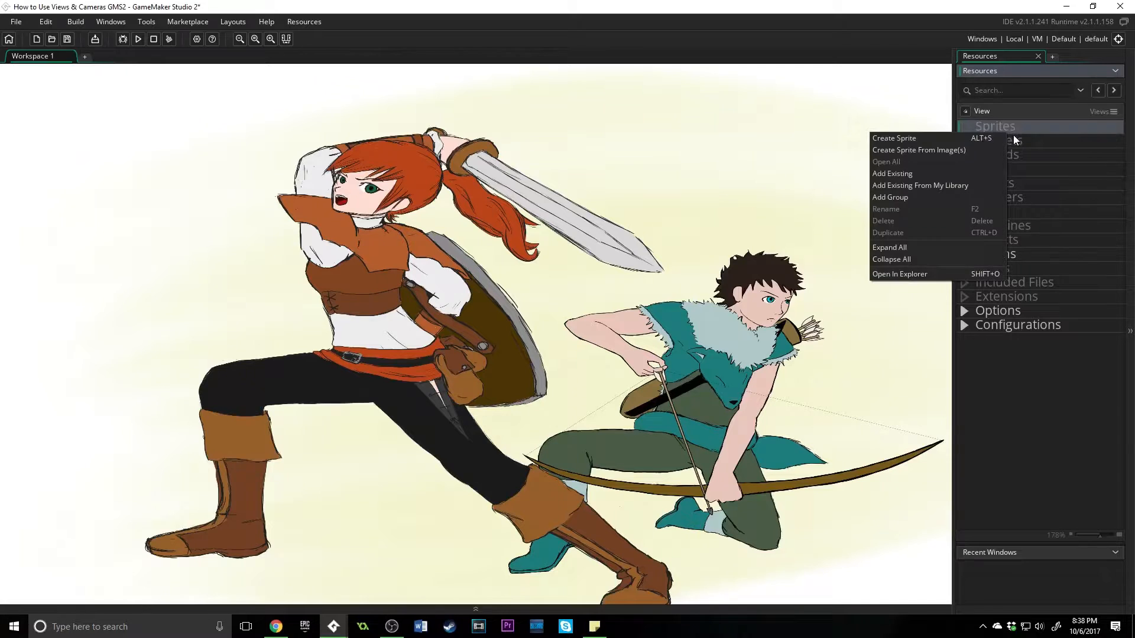
click(1001, 137)
text(sprSquare)
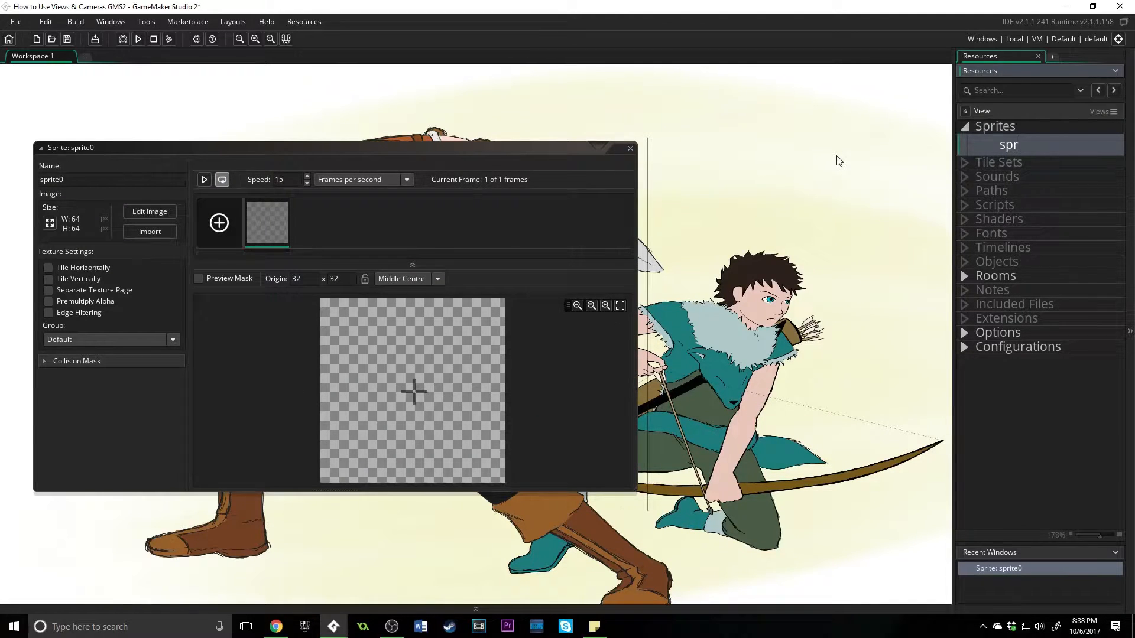
key(Return)
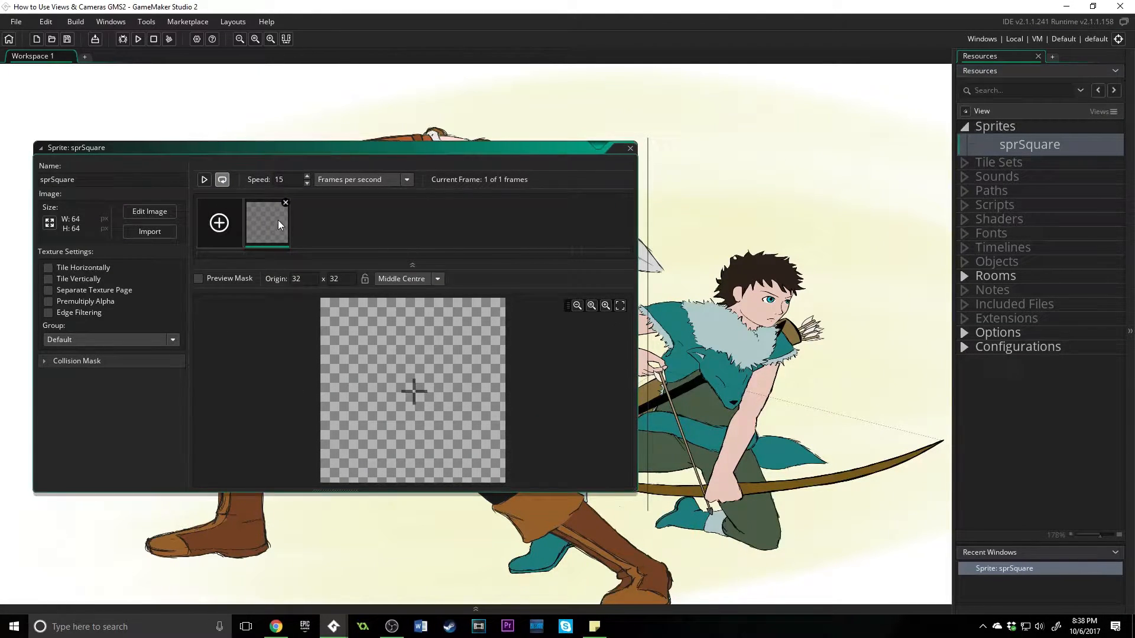
double_click(277, 221)
click(847, 166)
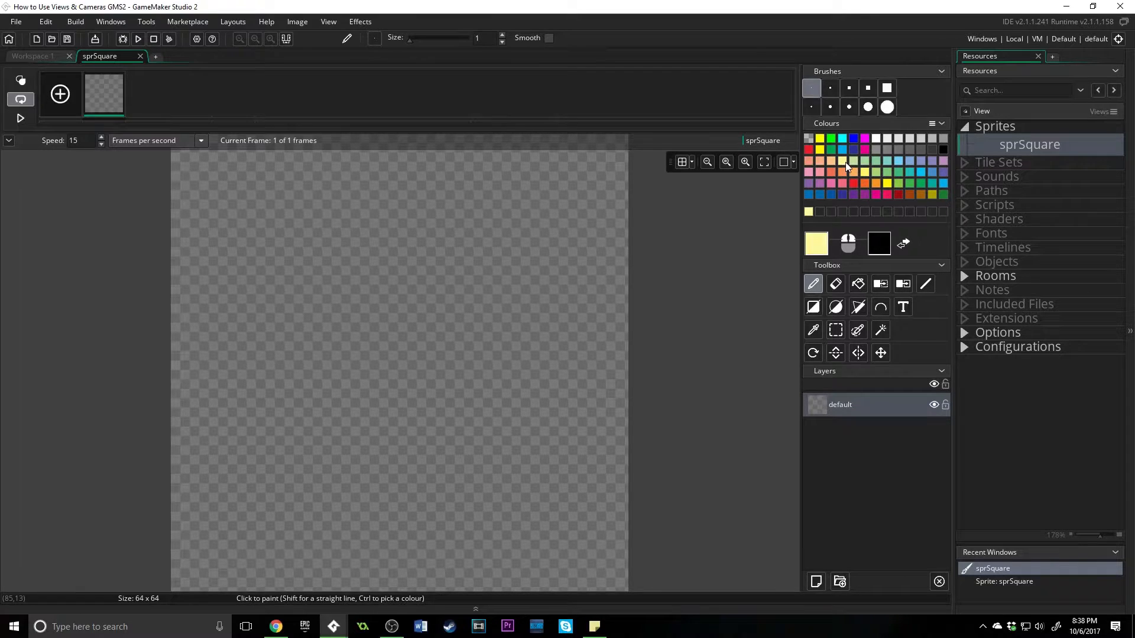
click(814, 307)
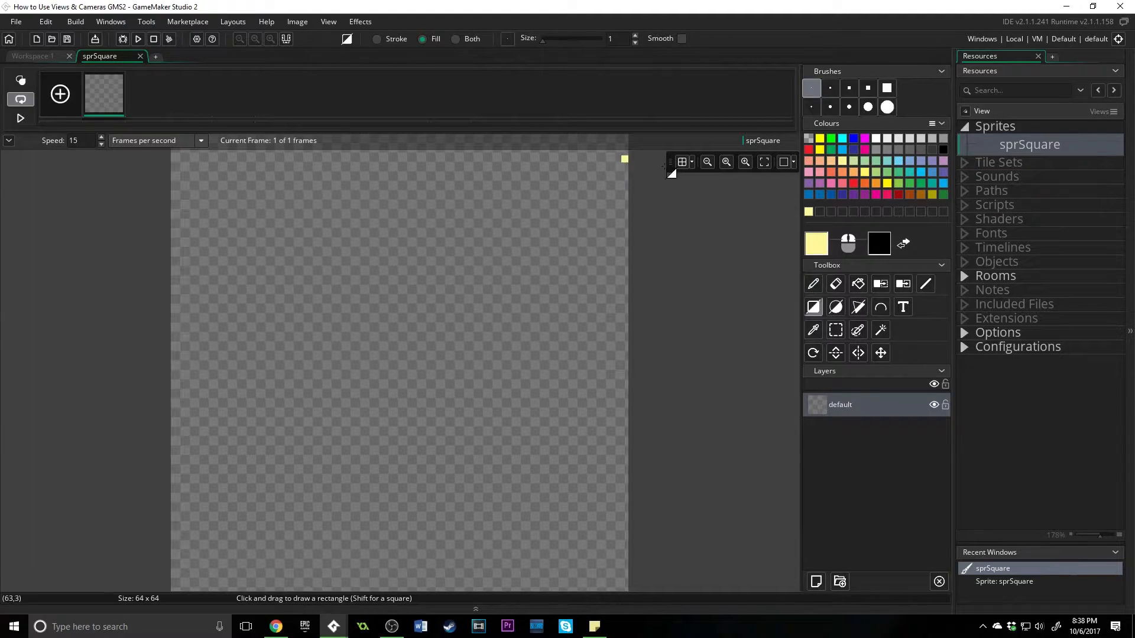
click(858, 284)
click(469, 246)
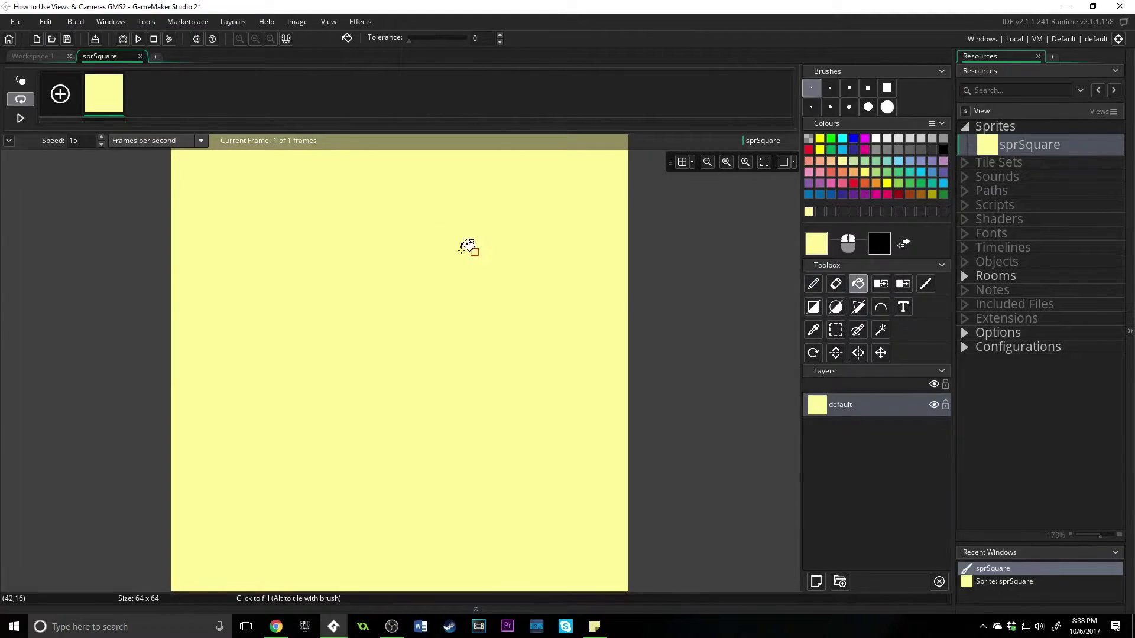
click(140, 56)
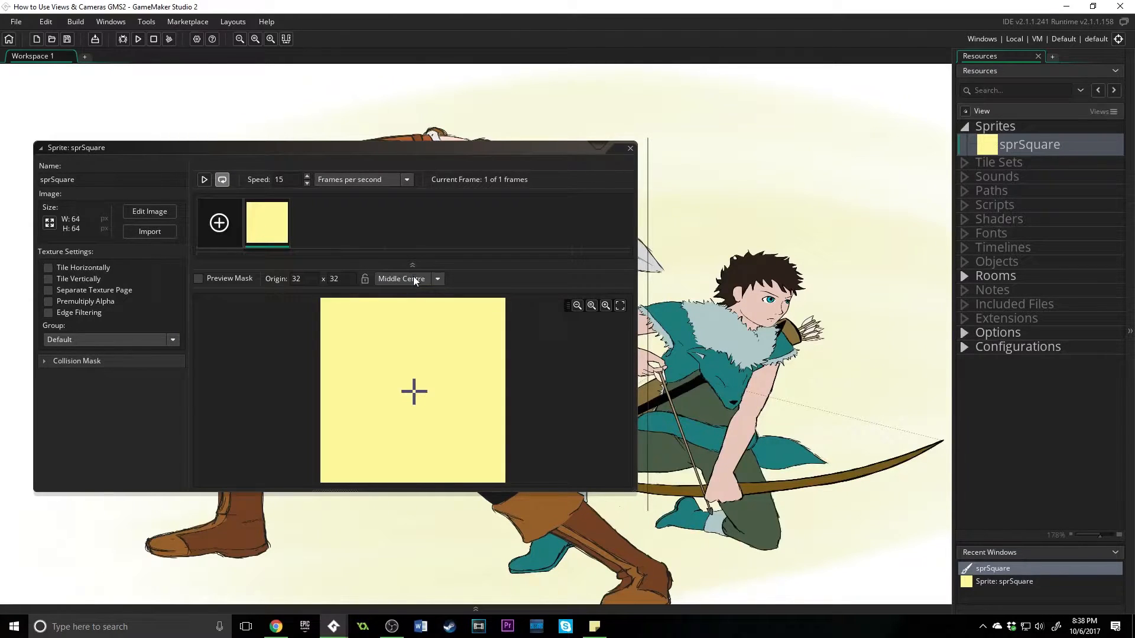
Create sprite sprTriangle and paint a filled dark blue triangle on it
right_click(994, 127)
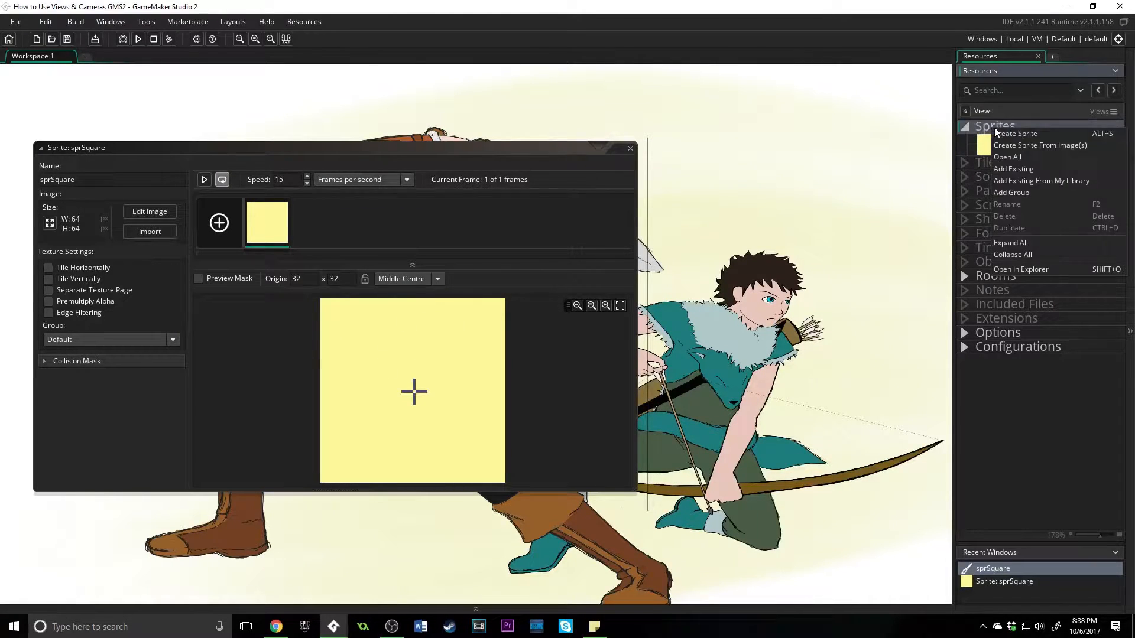
click(1020, 135)
key(BackSpace)
key(BackSpace)
key(BackSpace)
text(spr)
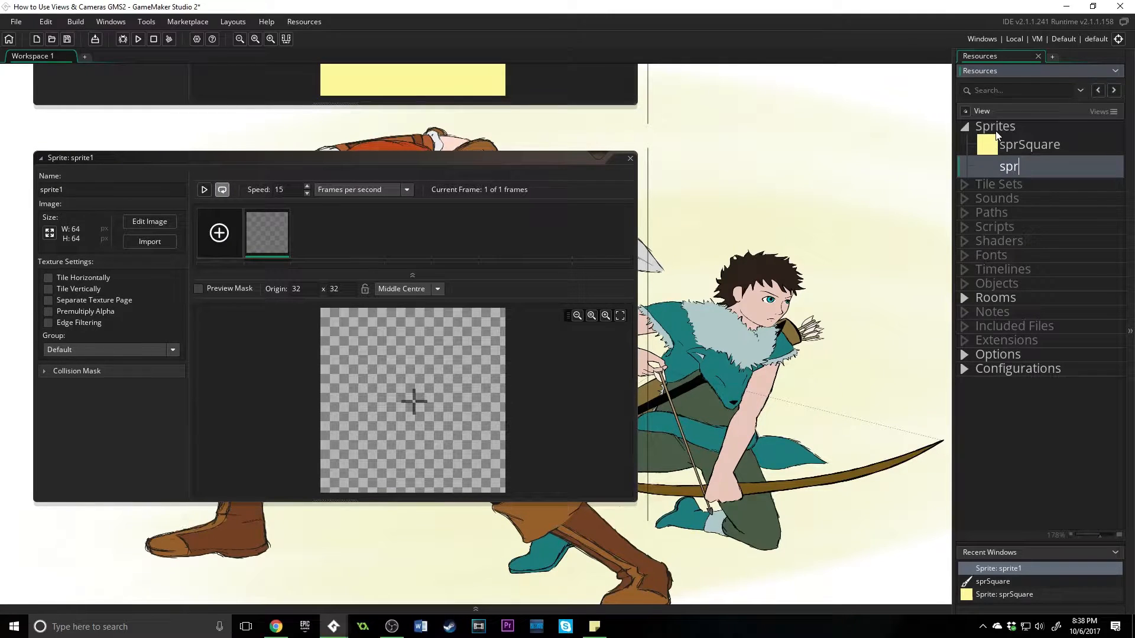
text(Triangle)
key(Return)
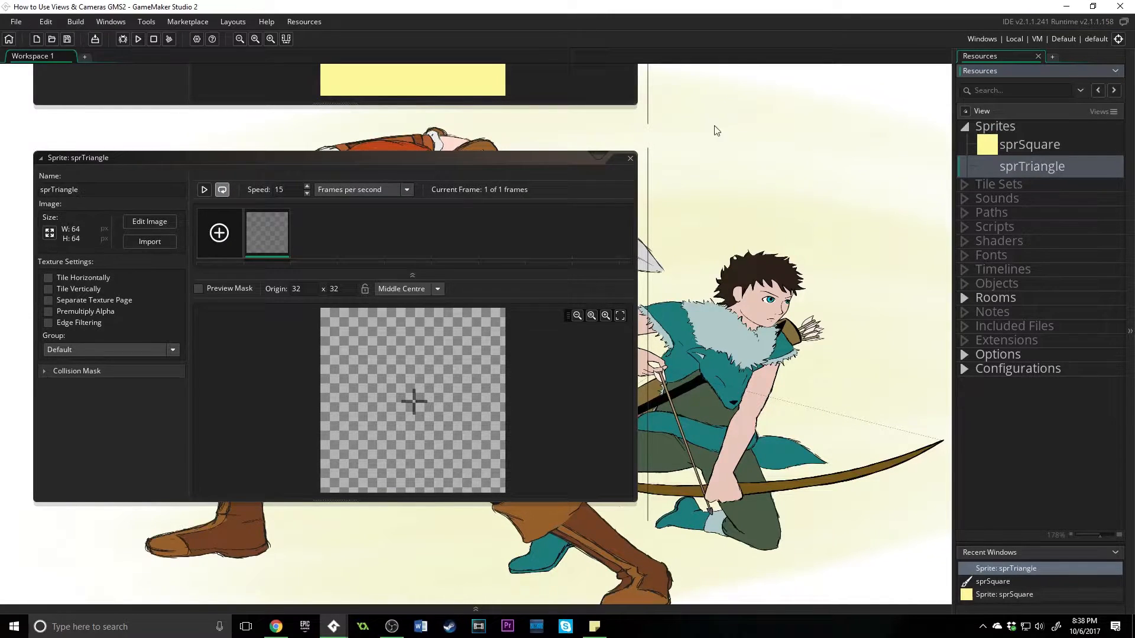
double_click(266, 233)
click(853, 195)
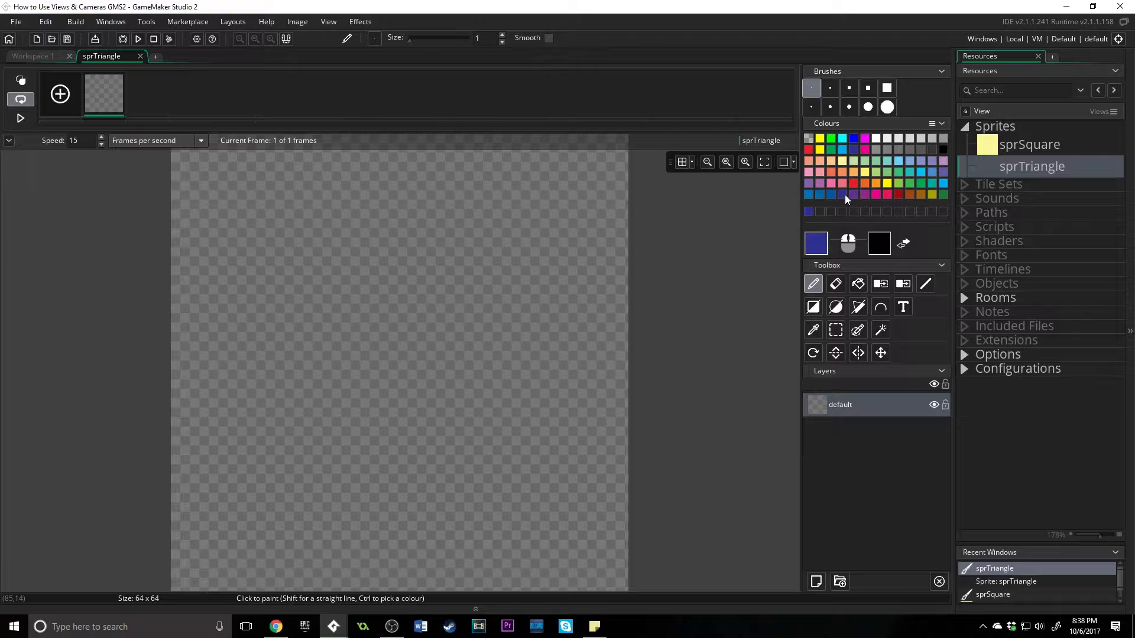
click(858, 307)
click(180, 581)
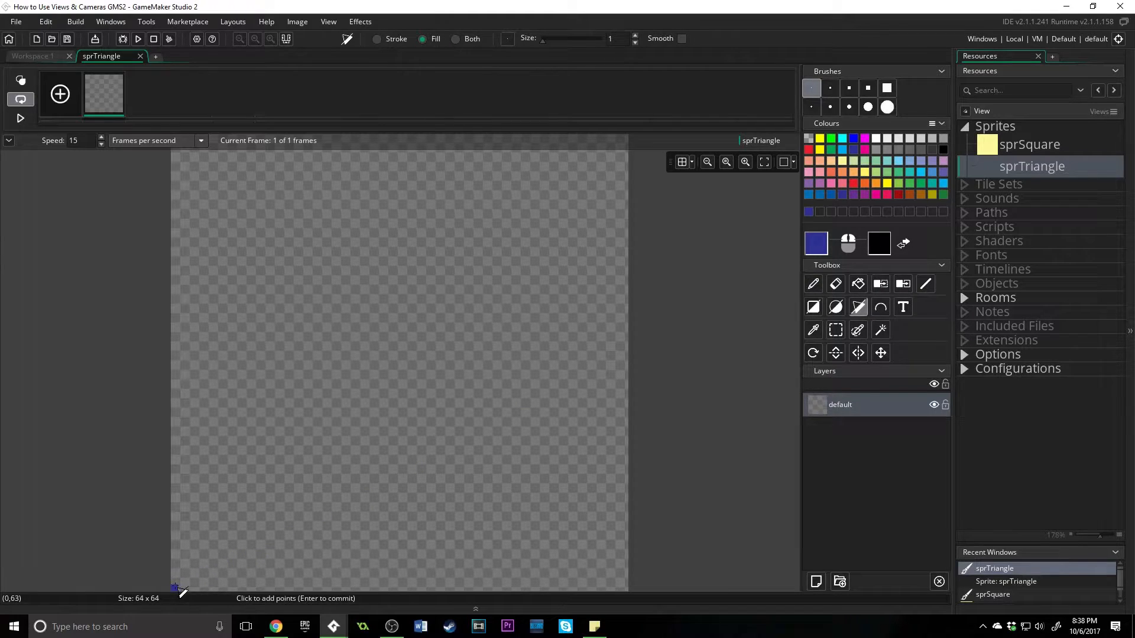
click(406, 142)
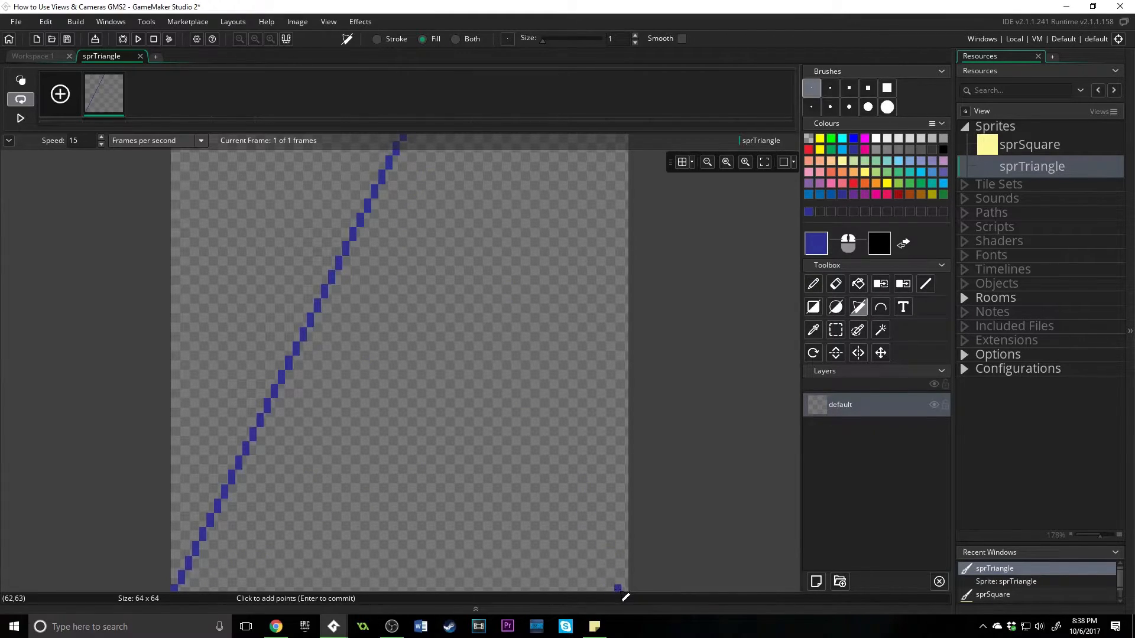
click(624, 592)
key(Return)
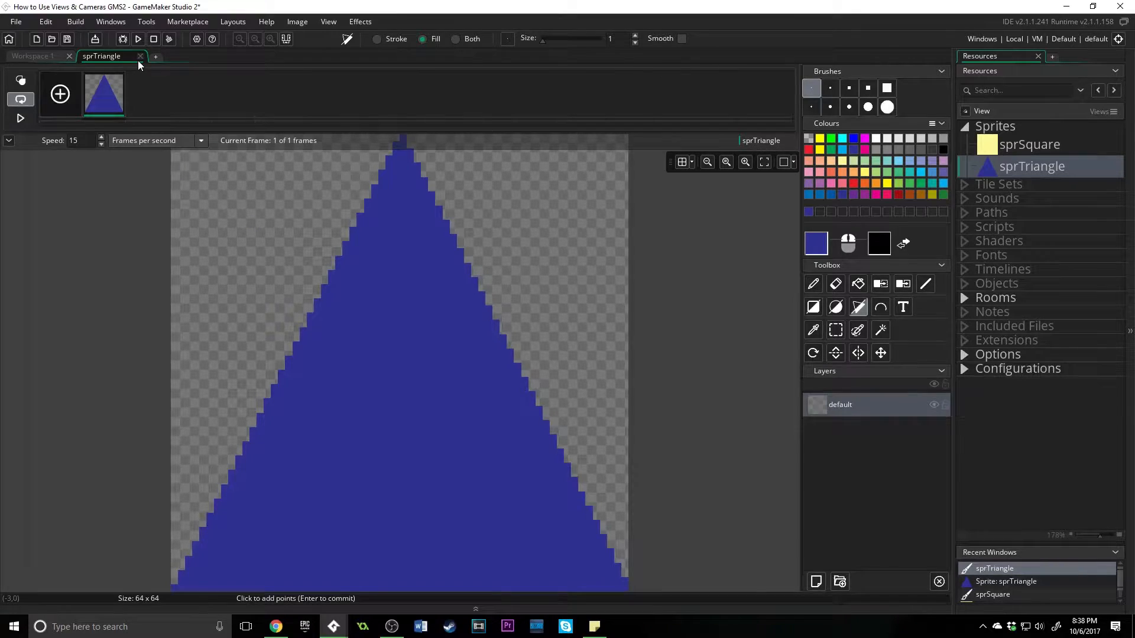
click(139, 57)
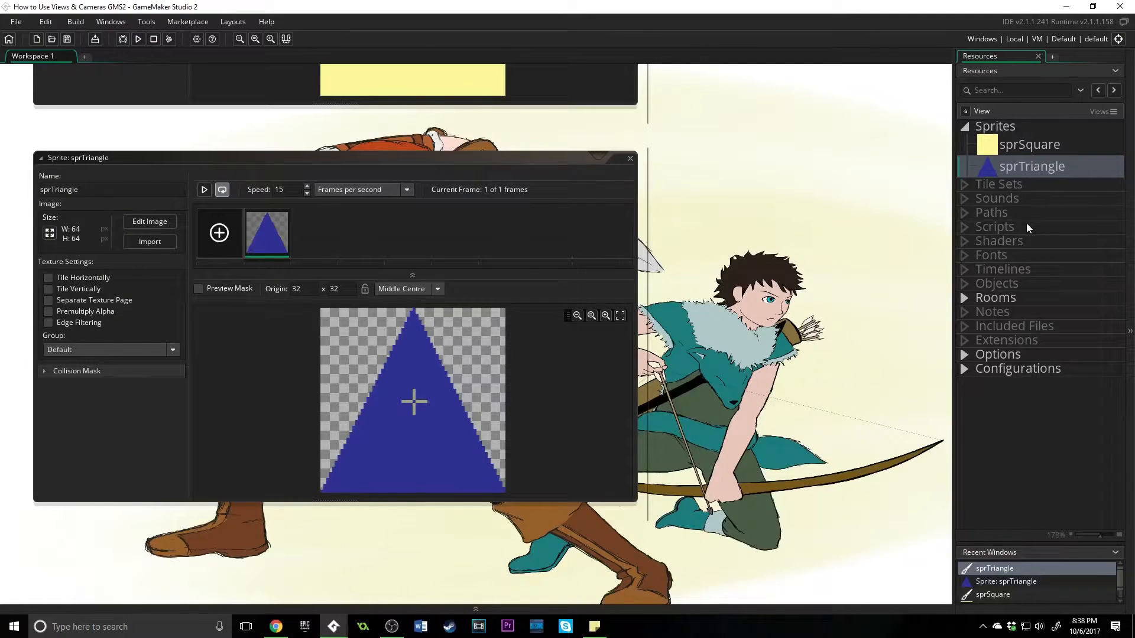
Create object objSquare and add a Step event to it
right_click(996, 285)
click(1011, 292)
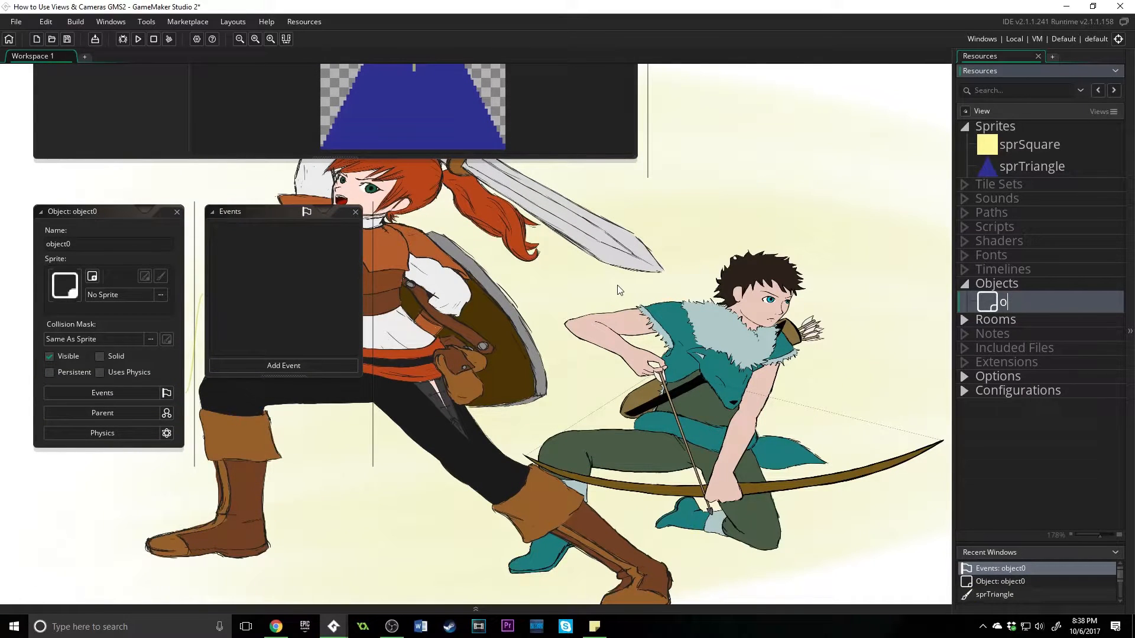
text(objSquare)
key(Return)
click(289, 364)
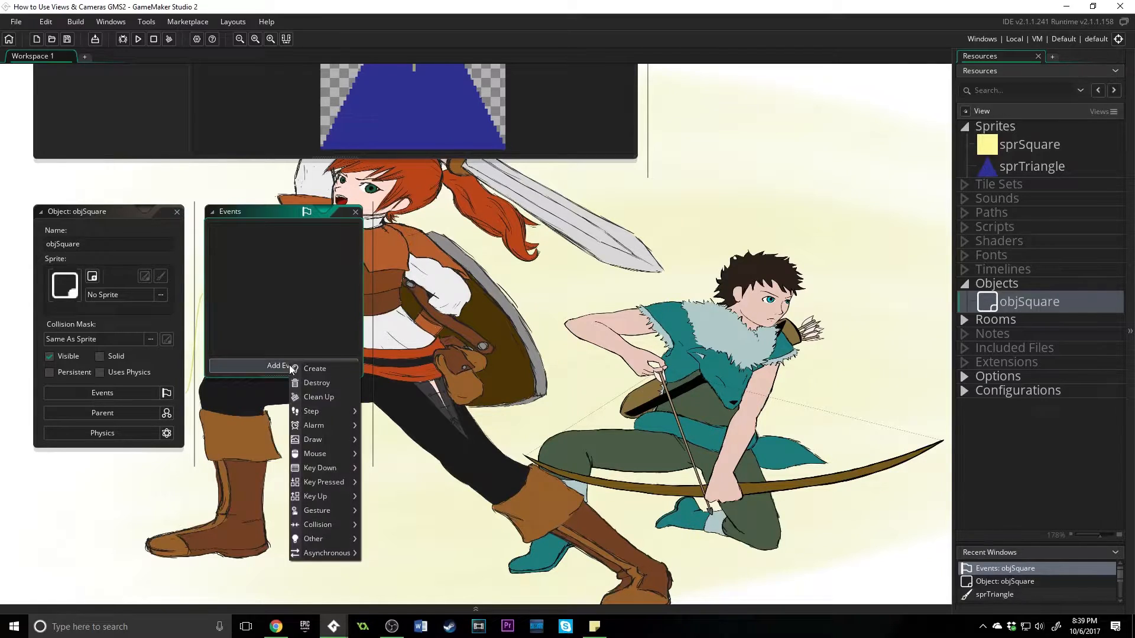
click(331, 409)
Write x = mouse_x; y = mouse_y; in the Step event so objSquare follows the mouse
click(378, 412)
key(Down)
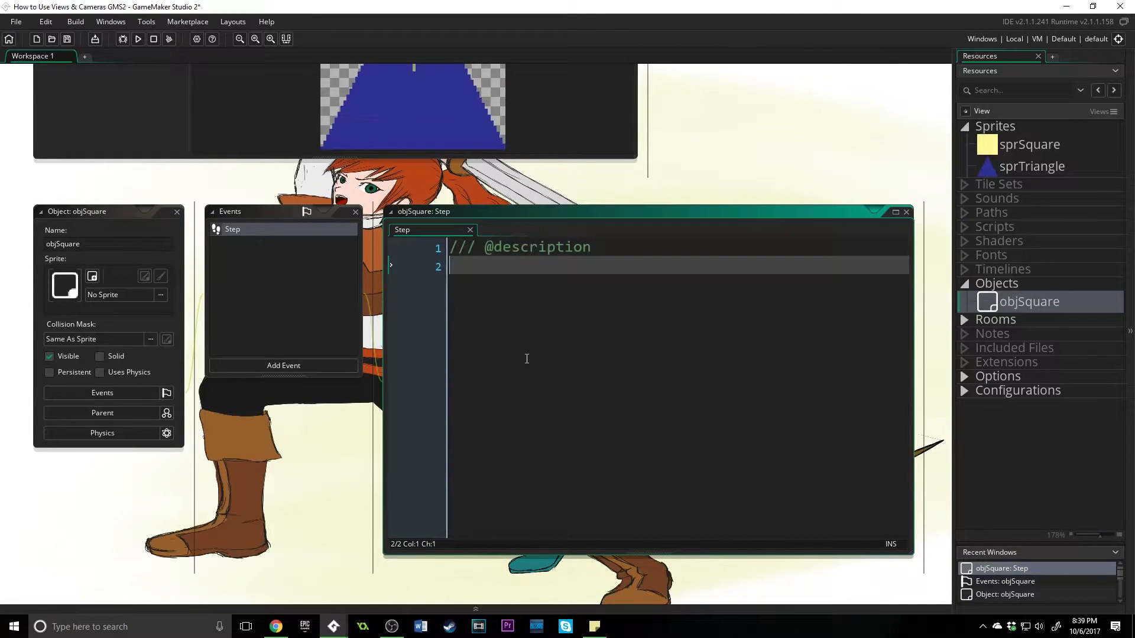
text(x)
text( = mouse_x)
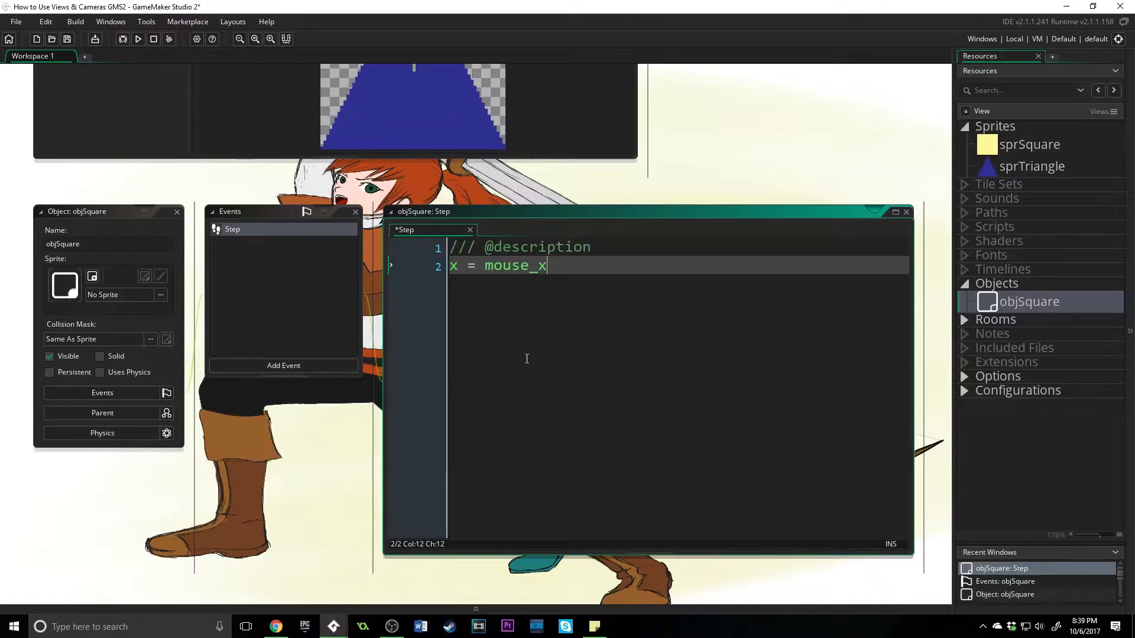
text(;)
key(Return)
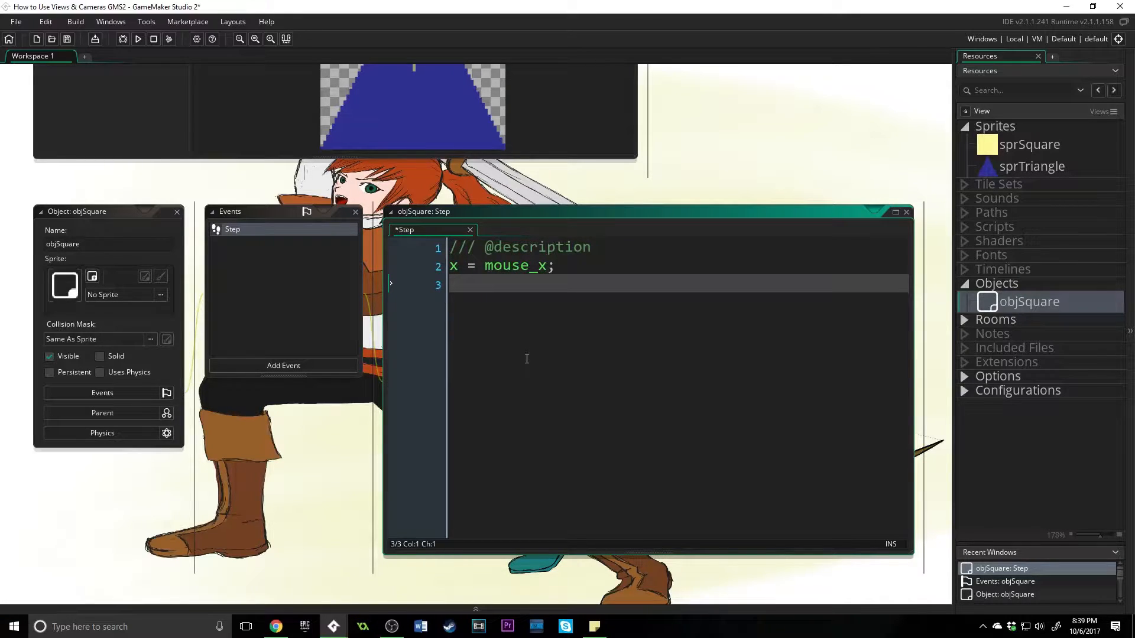
text(y = mouse_y;)
click(283, 366)
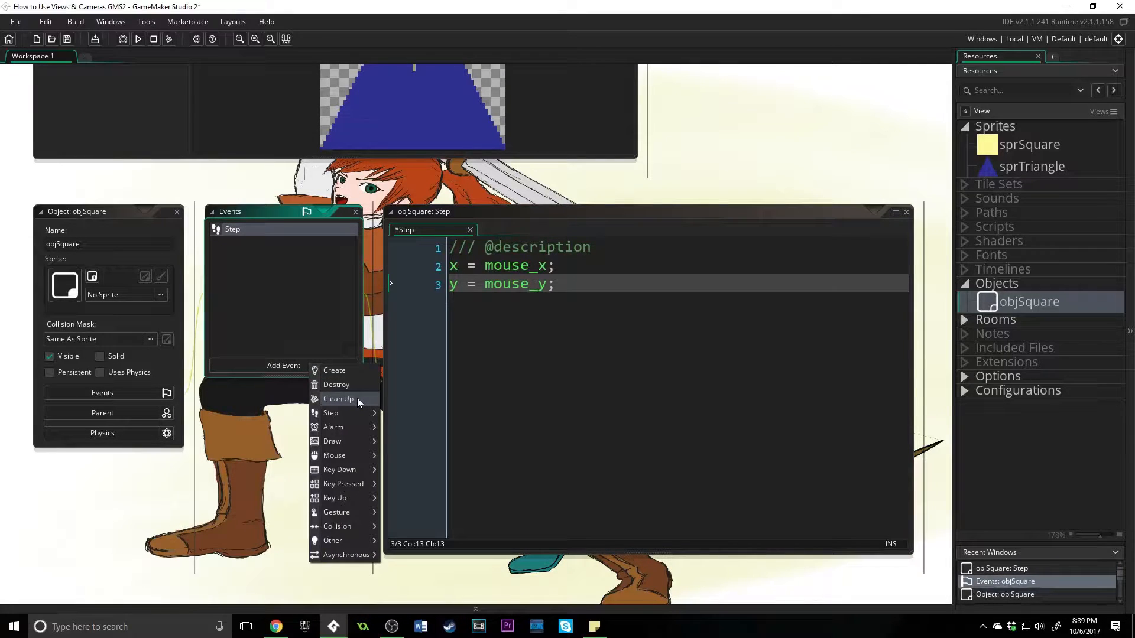
mouse_move(335, 455)
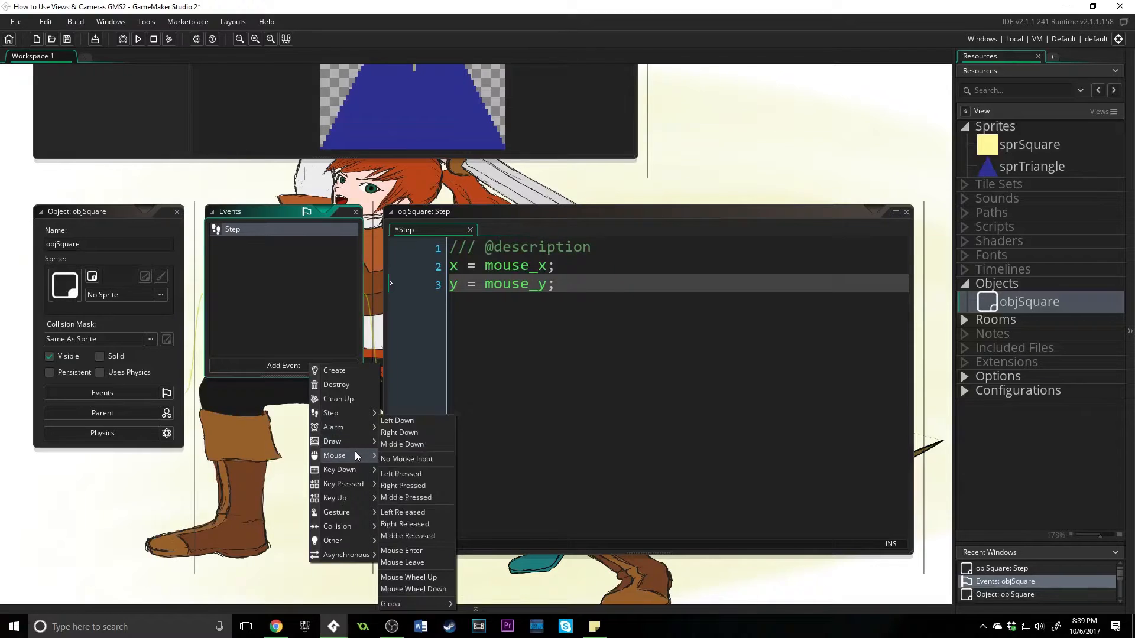
Add a Draw event to objSquare containing draw_self();
click(398, 444)
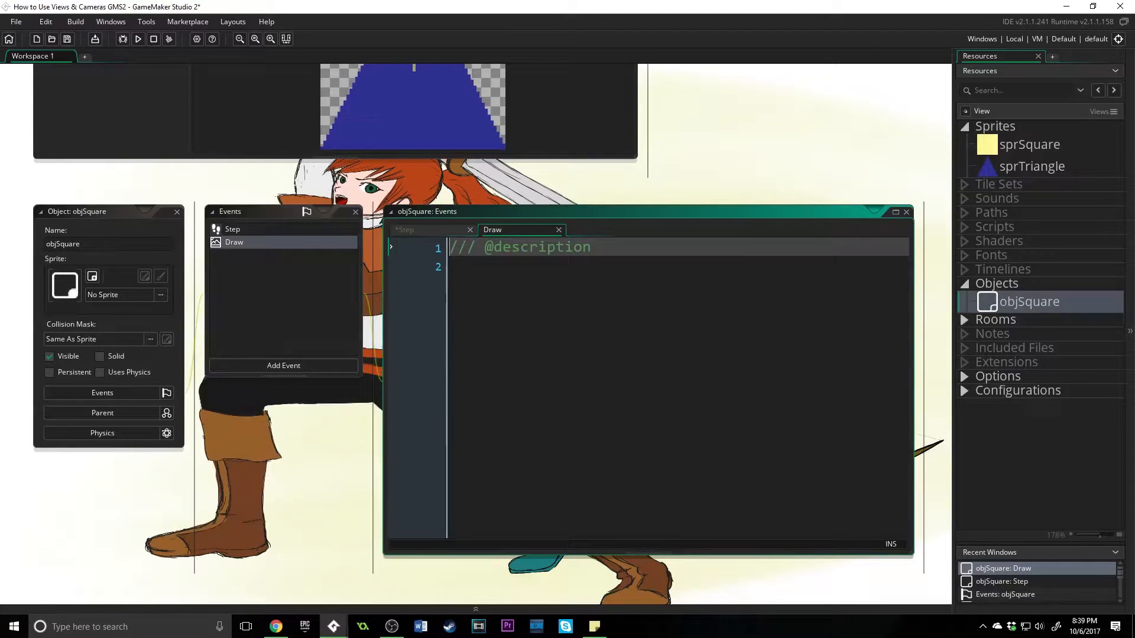
click(609, 323)
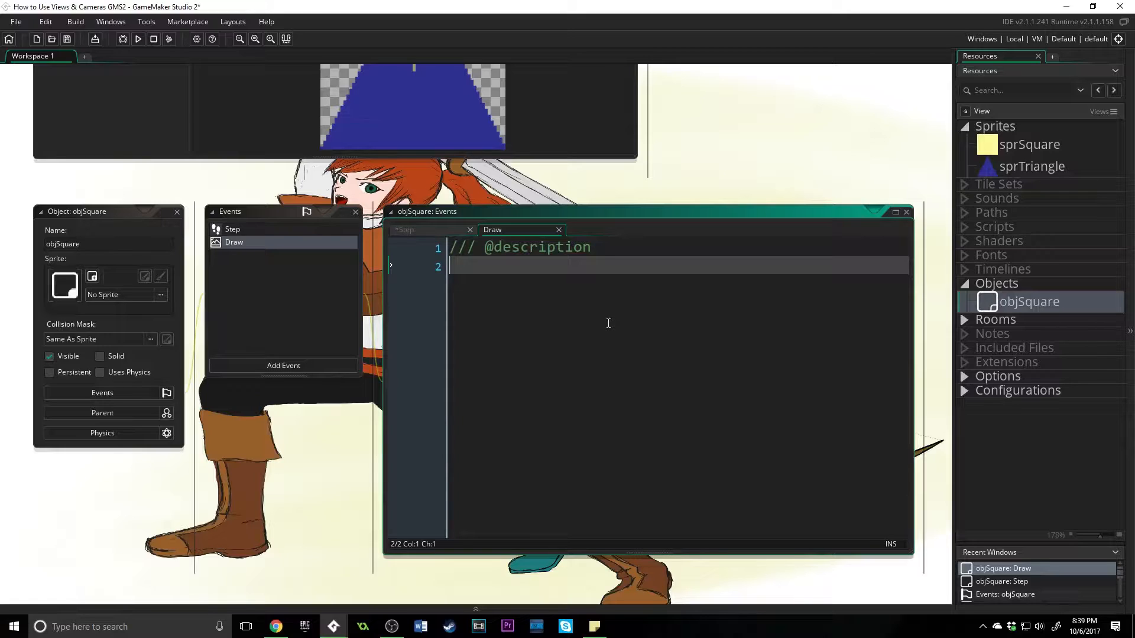
text(draw_)
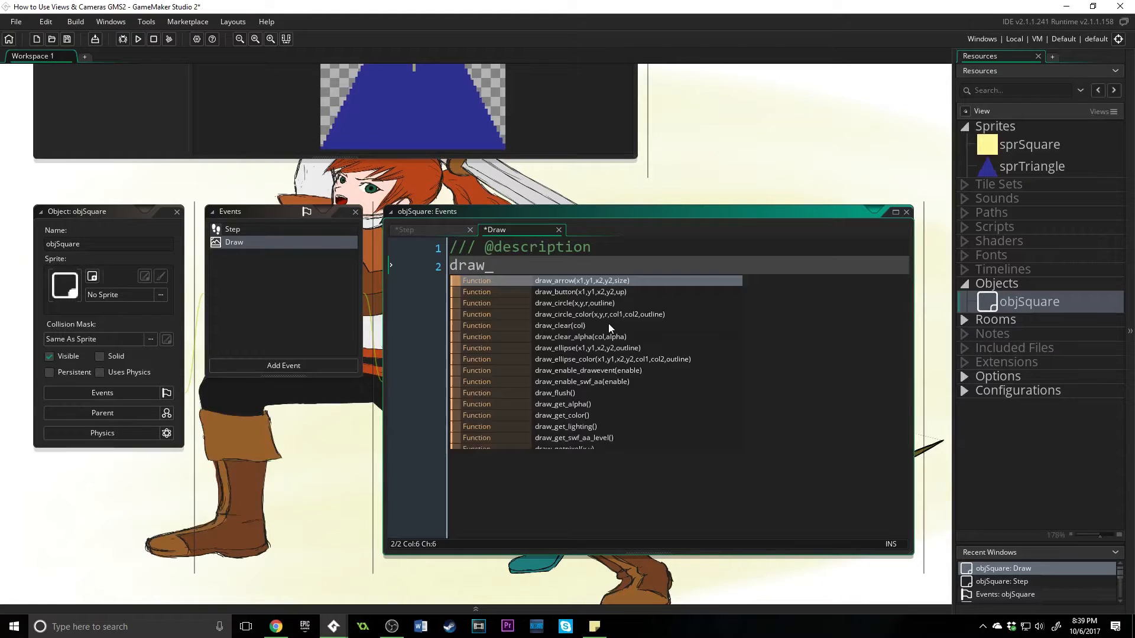
text(self();)
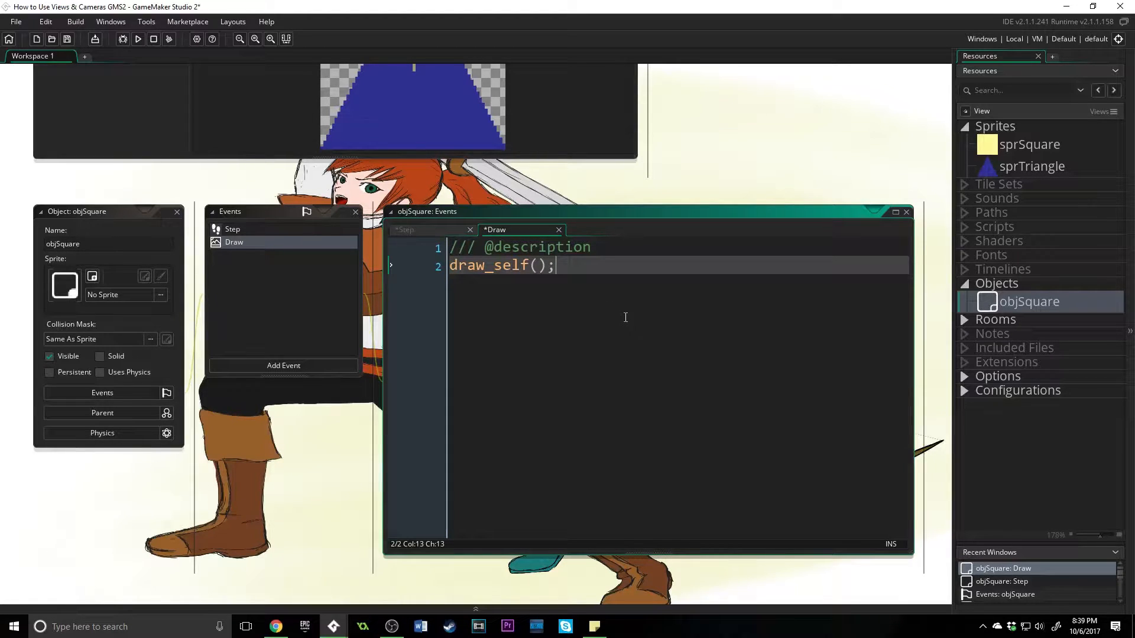
Place an objSquare instance in room0 after dismissing the wrong-layer warning
click(967, 319)
click(1008, 337)
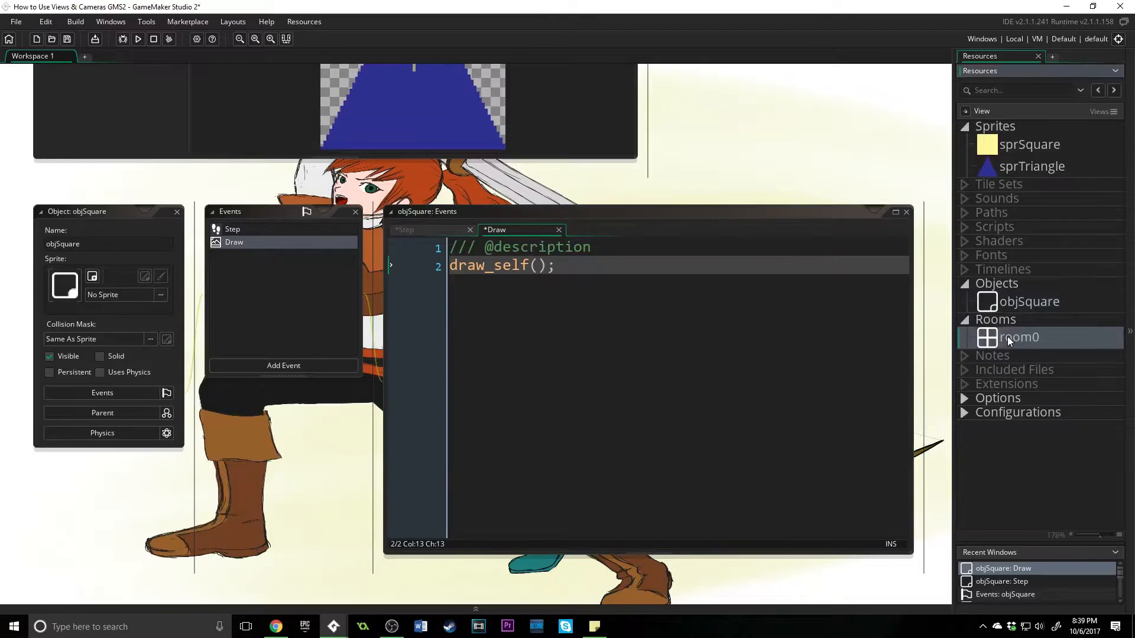
double_click(1007, 336)
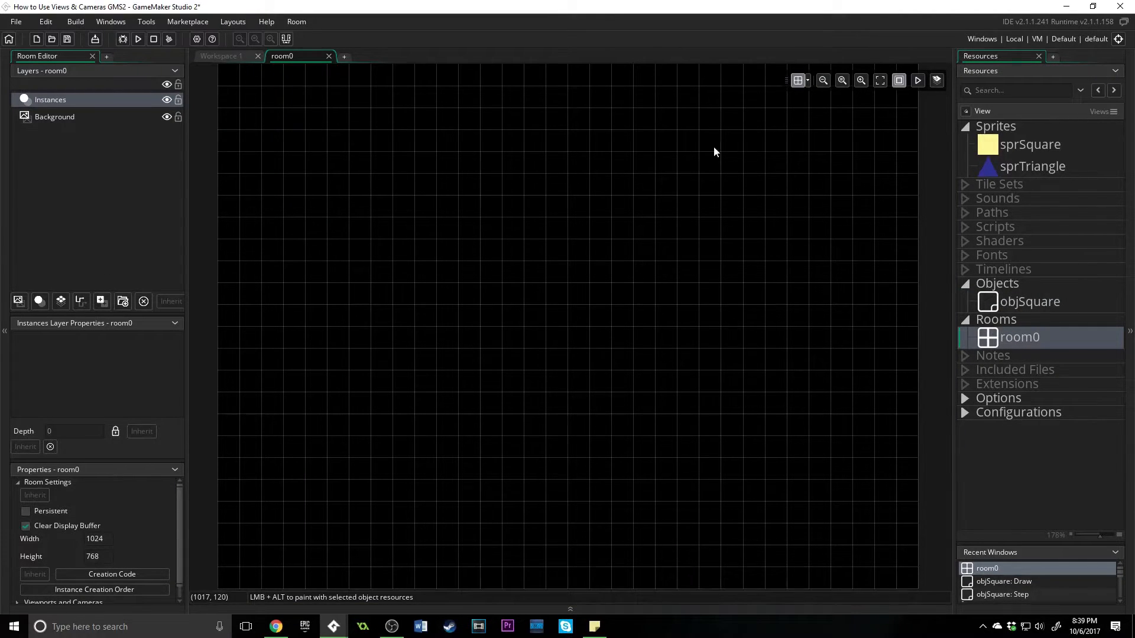
drag(1028, 144, 558, 297)
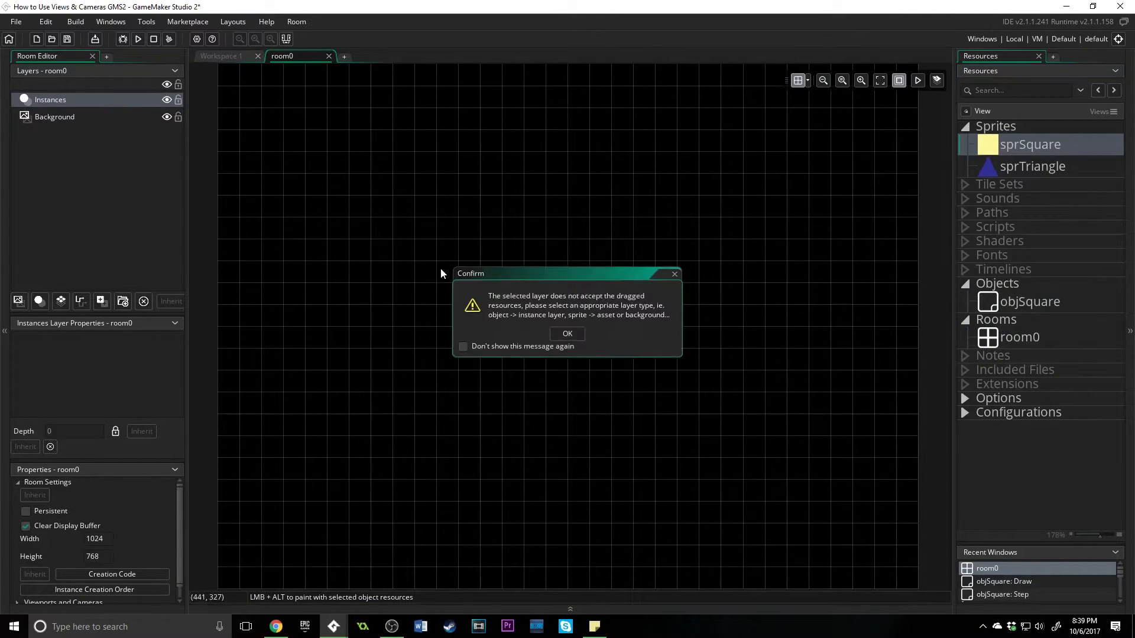
click(674, 274)
drag(1029, 302, 576, 307)
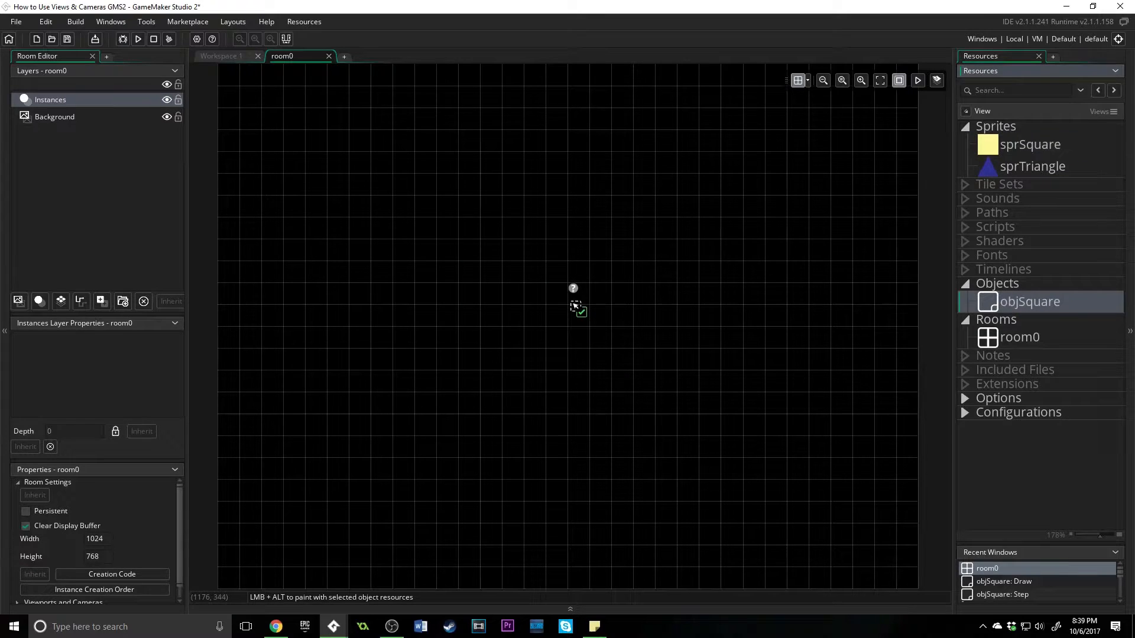
Assign sprSquare as objSquare's sprite and return to room0
double_click(1029, 301)
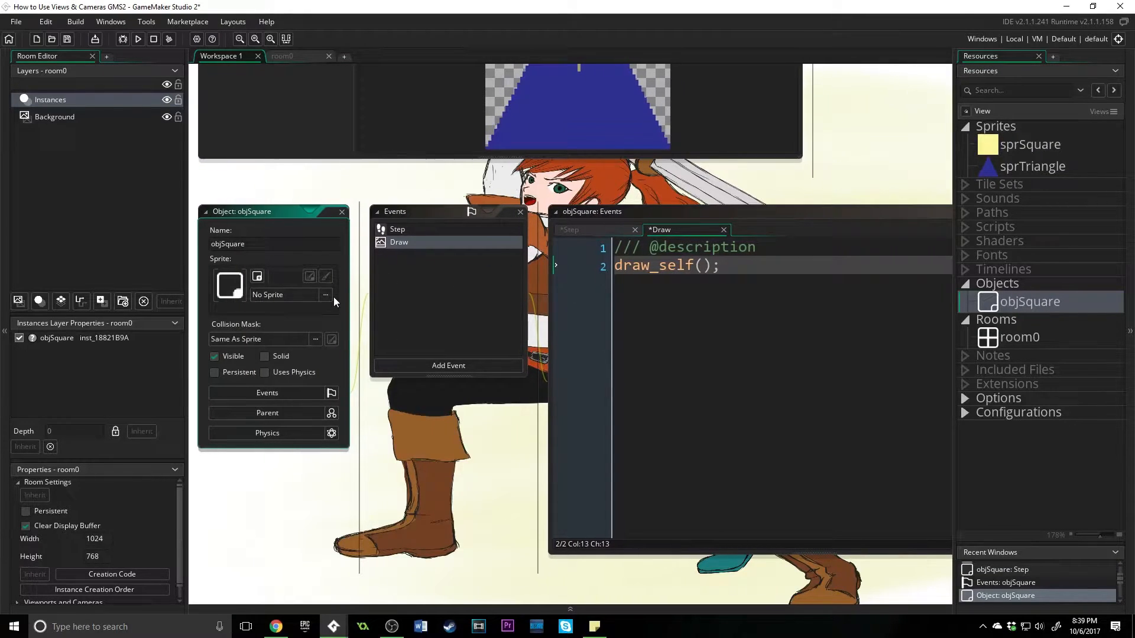
click(326, 296)
click(468, 321)
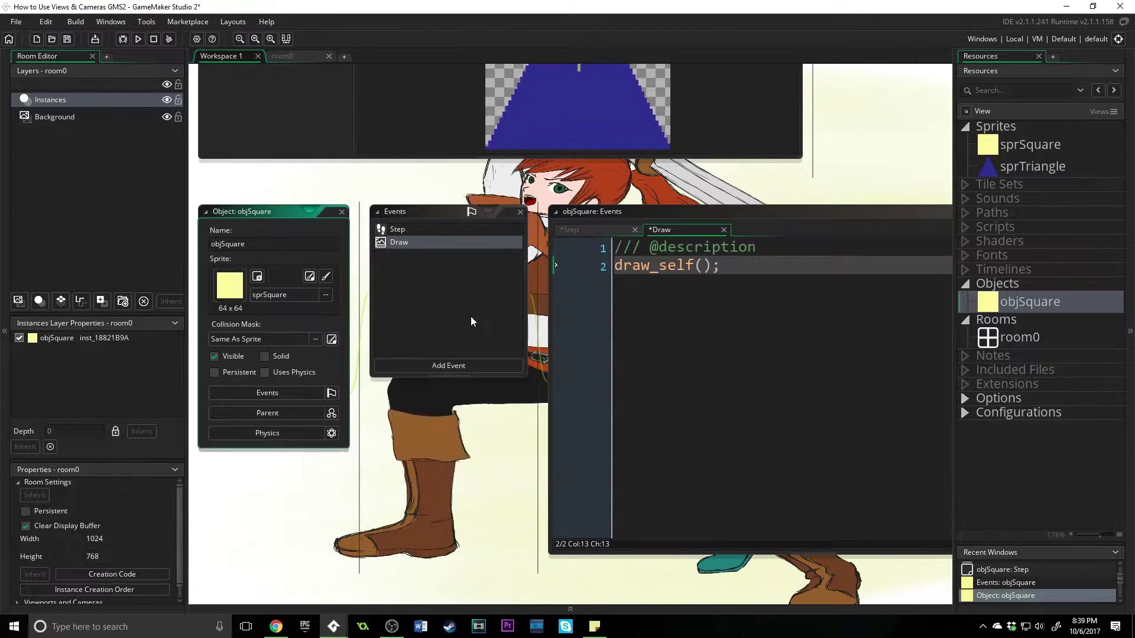
double_click(1018, 335)
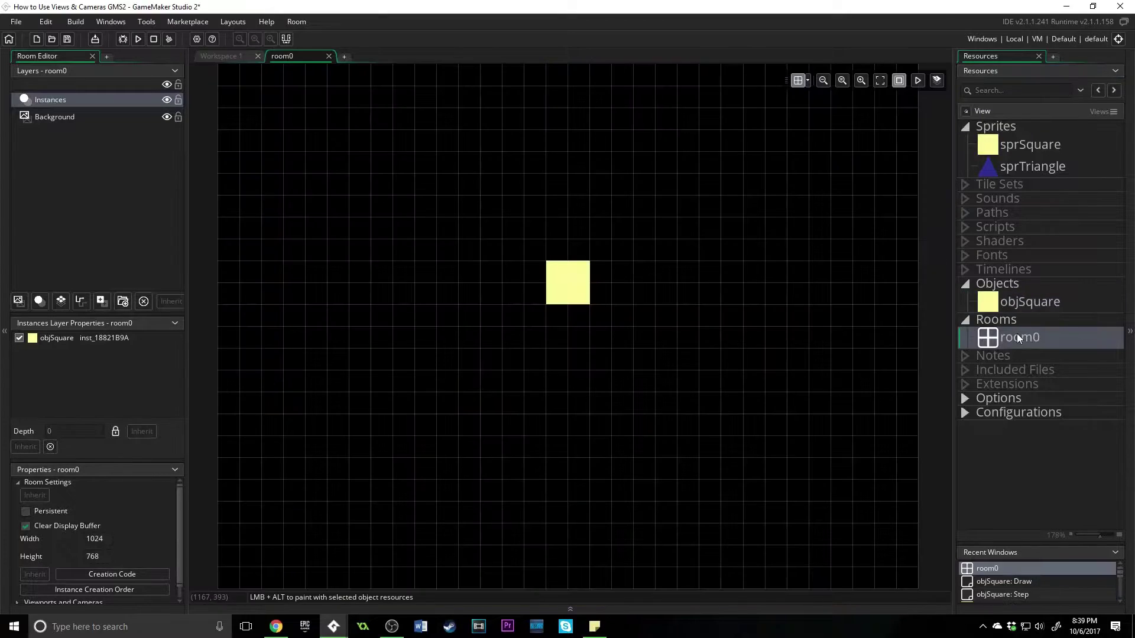
Tint the room0 square instance bright green (23FF0F) via its Colour field
double_click(578, 284)
click(684, 316)
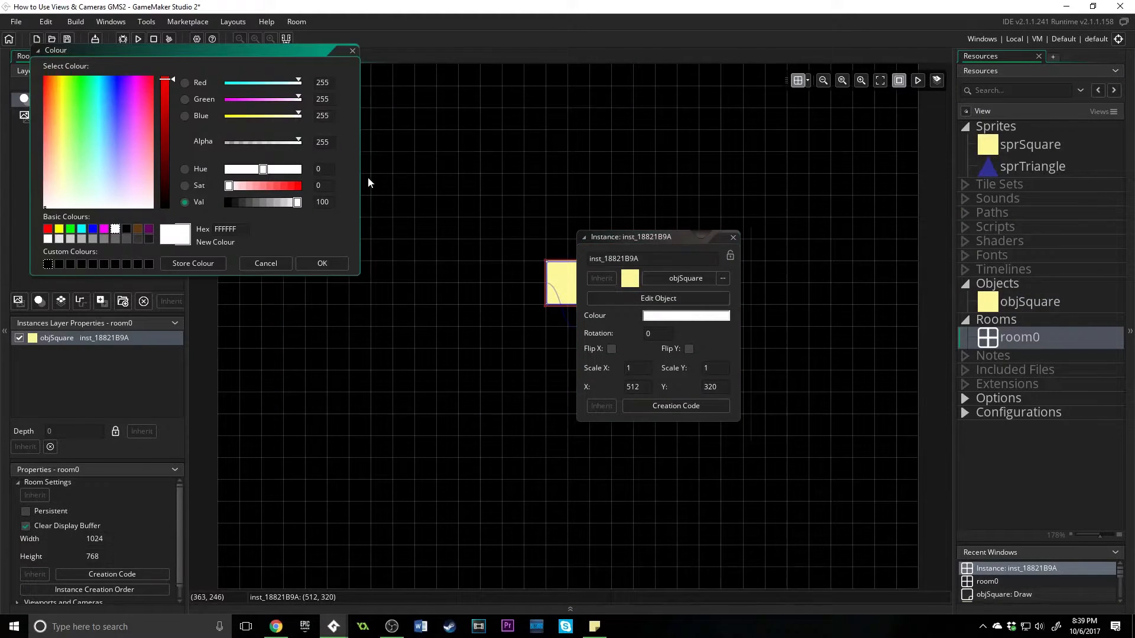
click(78, 85)
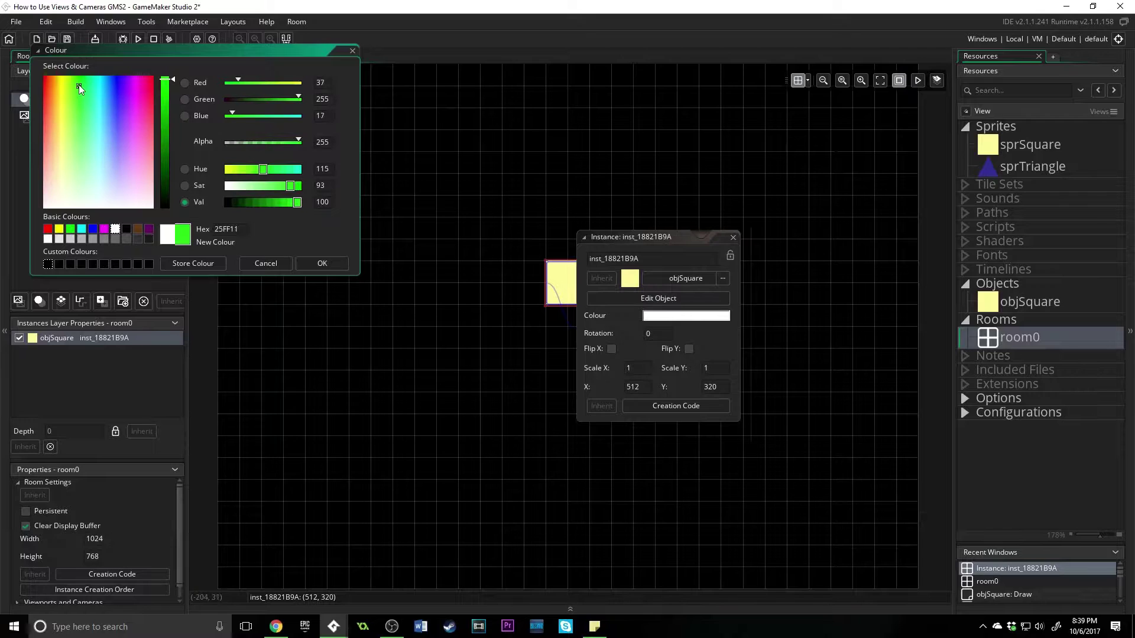
click(324, 263)
click(732, 239)
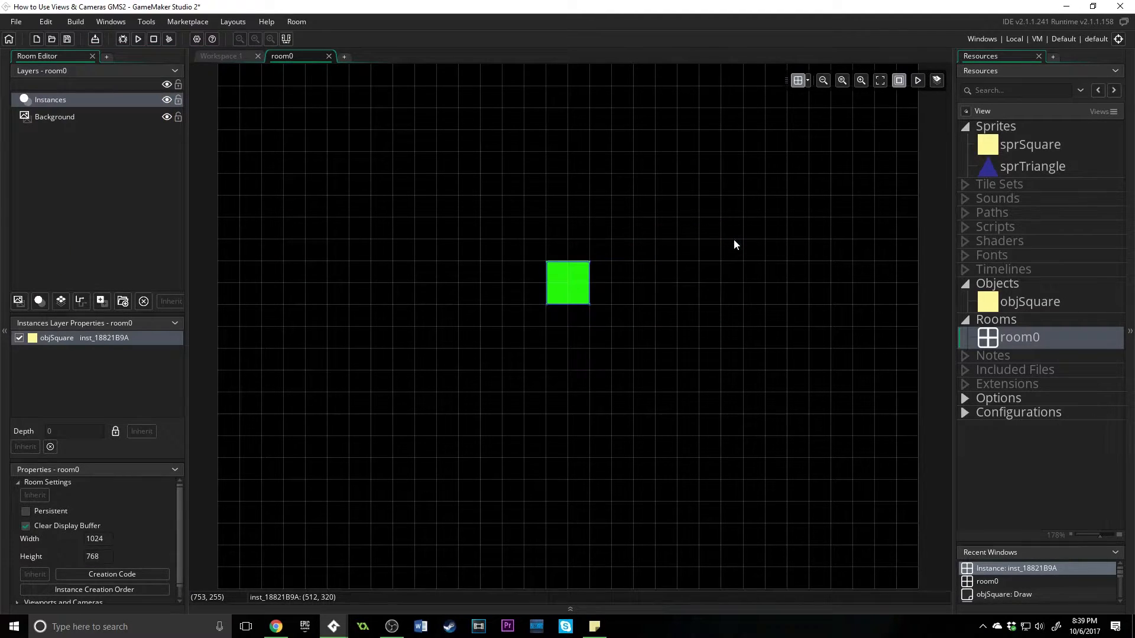
Add asset layer Assets_1 and scatter many blue sprTriangle graphics across room0
click(102, 301)
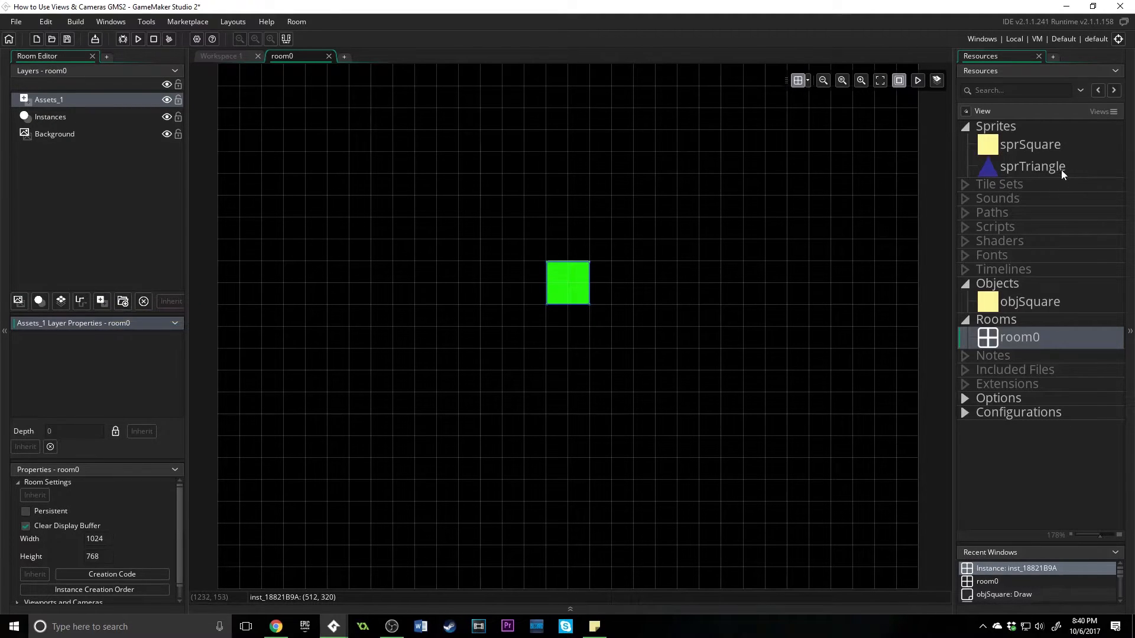
drag(1032, 166, 620, 174)
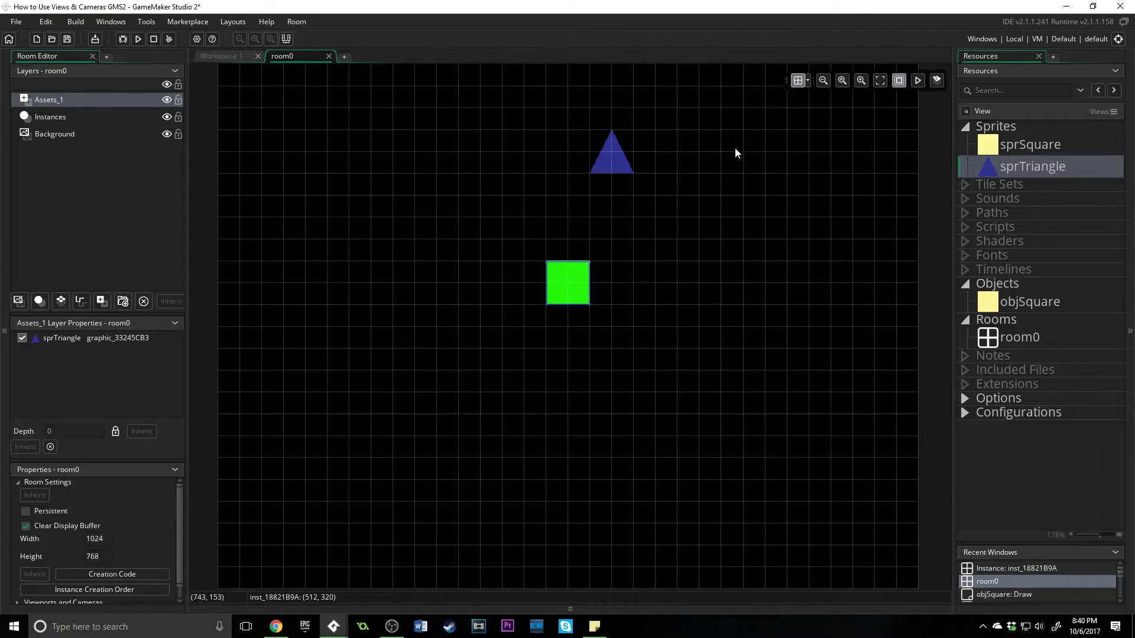
click(809, 351)
click(611, 502)
click(437, 501)
mouse_move(417, 373)
mouse_down()
mouse_move(679, 284)
mouse_move(328, 257)
mouse_move(283, 267)
mouse_up()
click(240, 439)
click(262, 528)
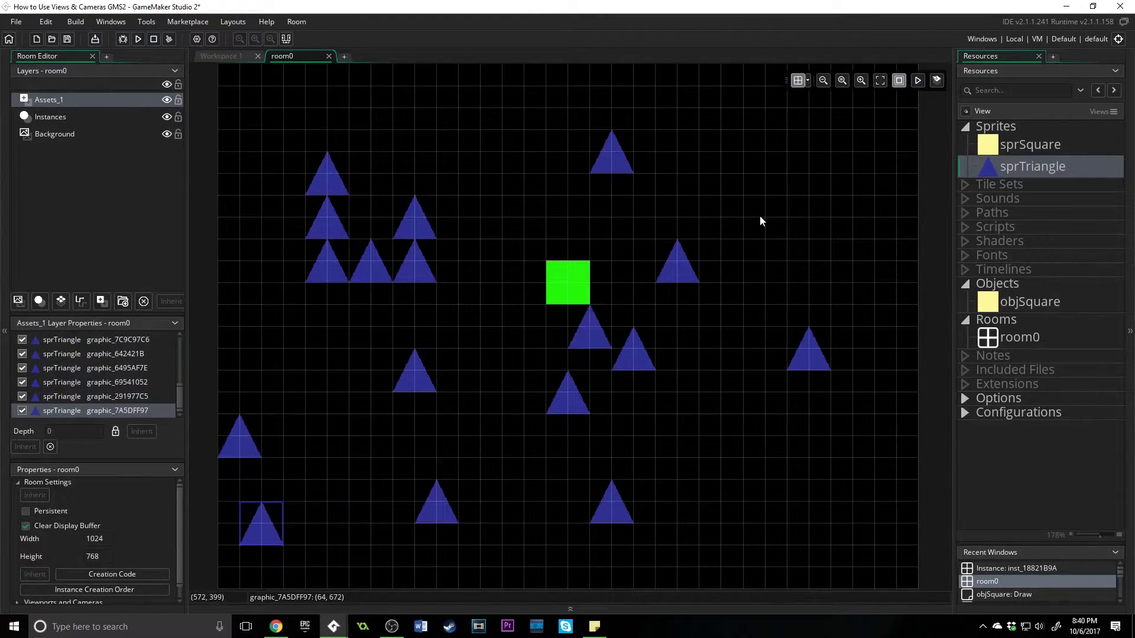
click(851, 115)
click(723, 528)
click(830, 479)
click(701, 528)
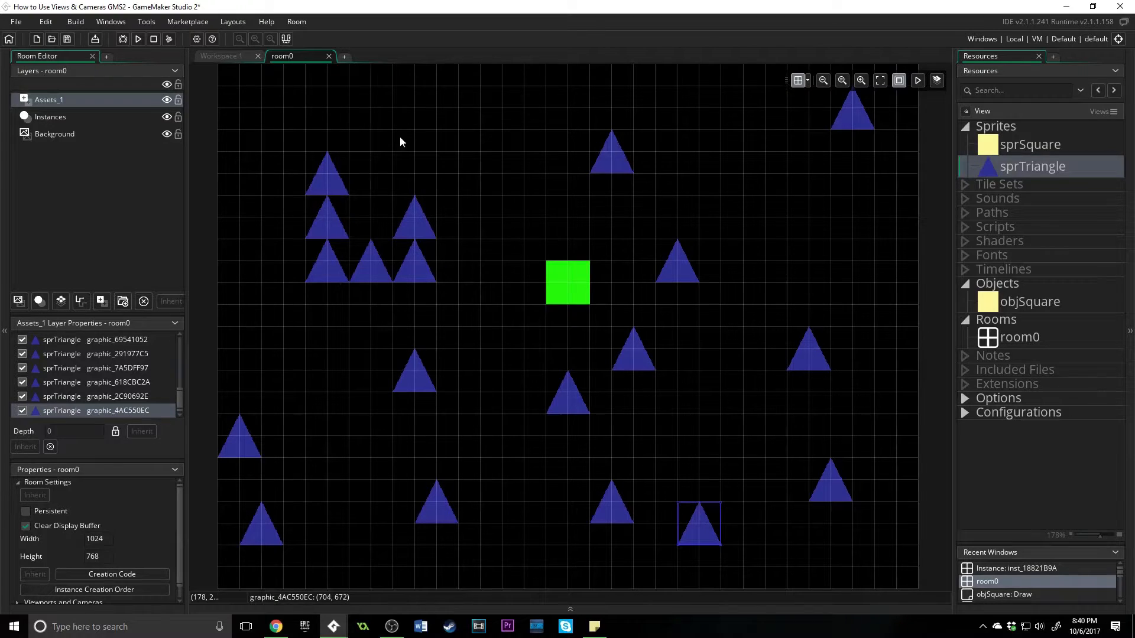
Move the Instances layer above Assets_1
click(76, 116)
drag(76, 117, 82, 97)
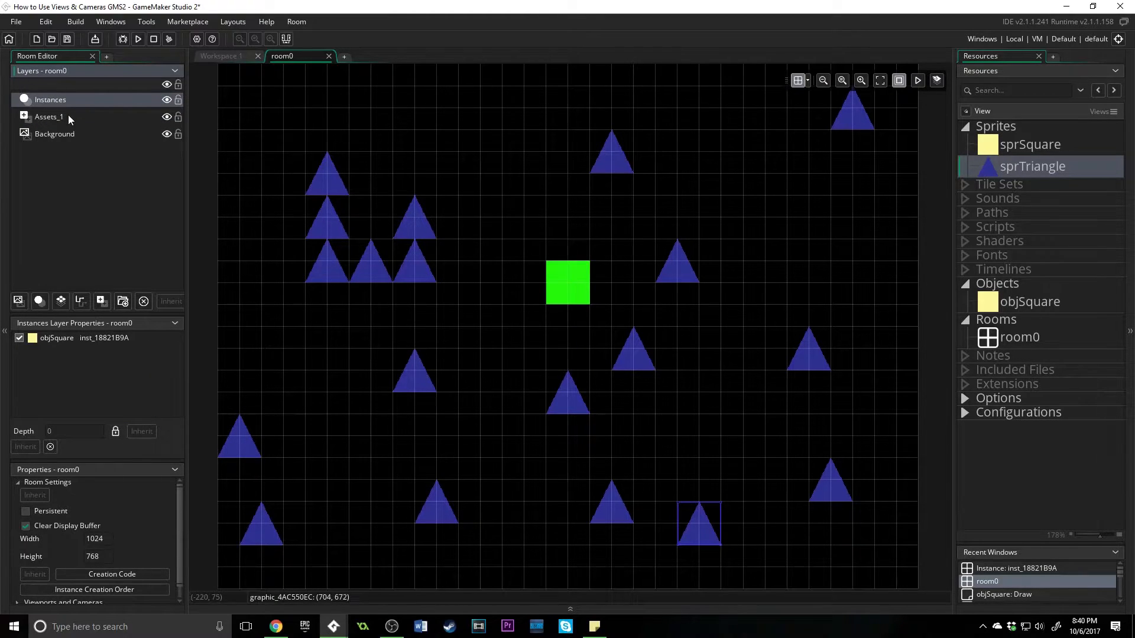
Collapse the layer panels and fit the whole room into view
click(174, 73)
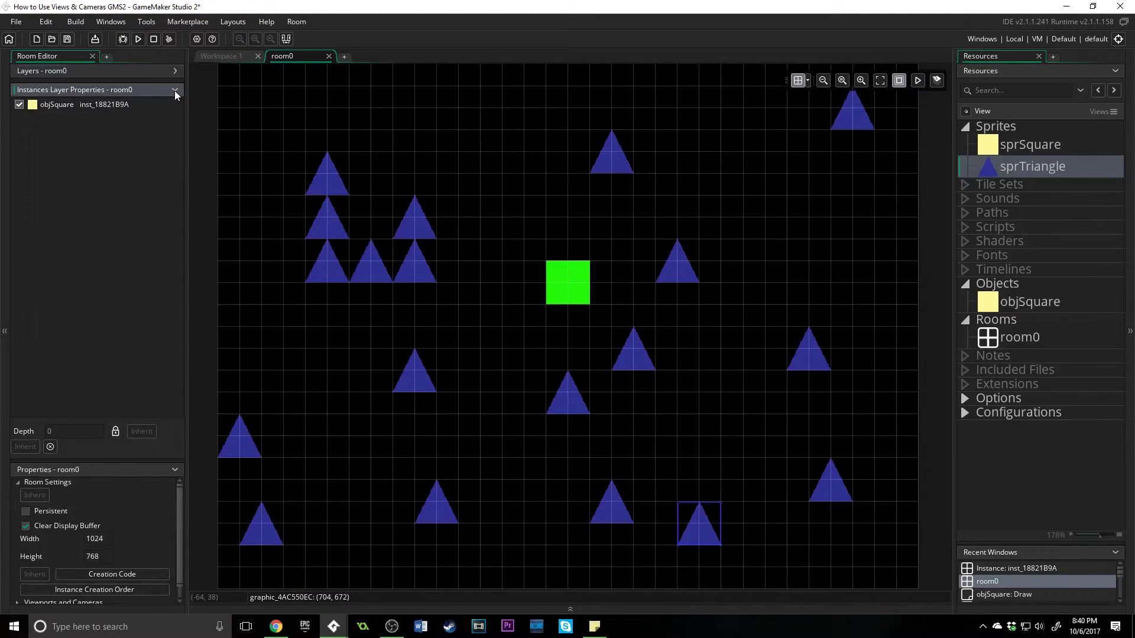
click(175, 91)
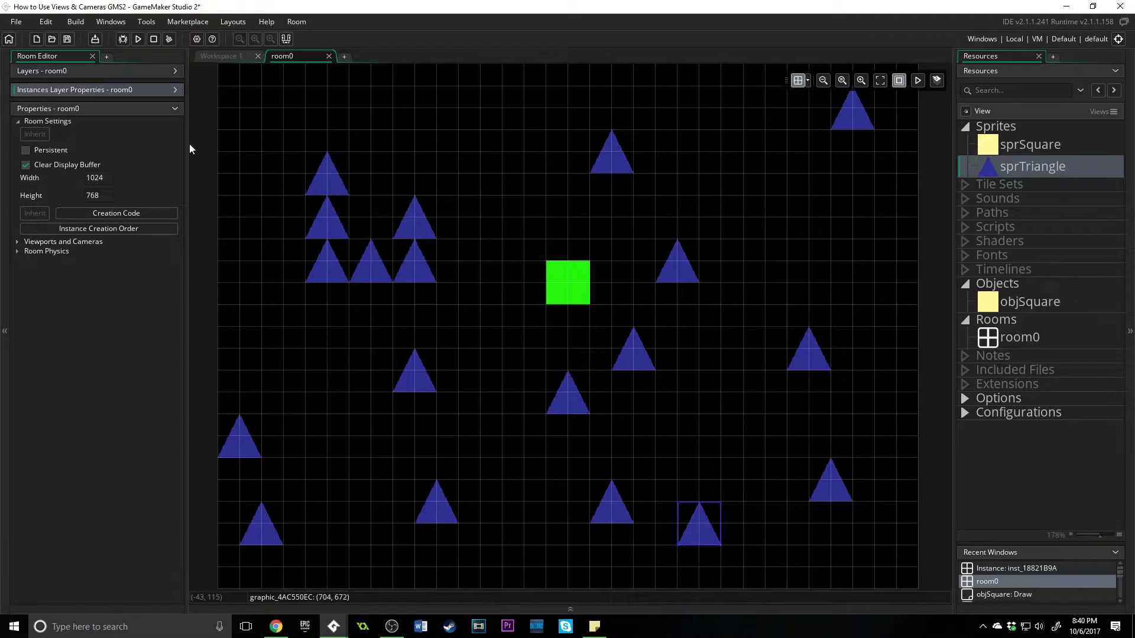
drag(189, 144, 213, 144)
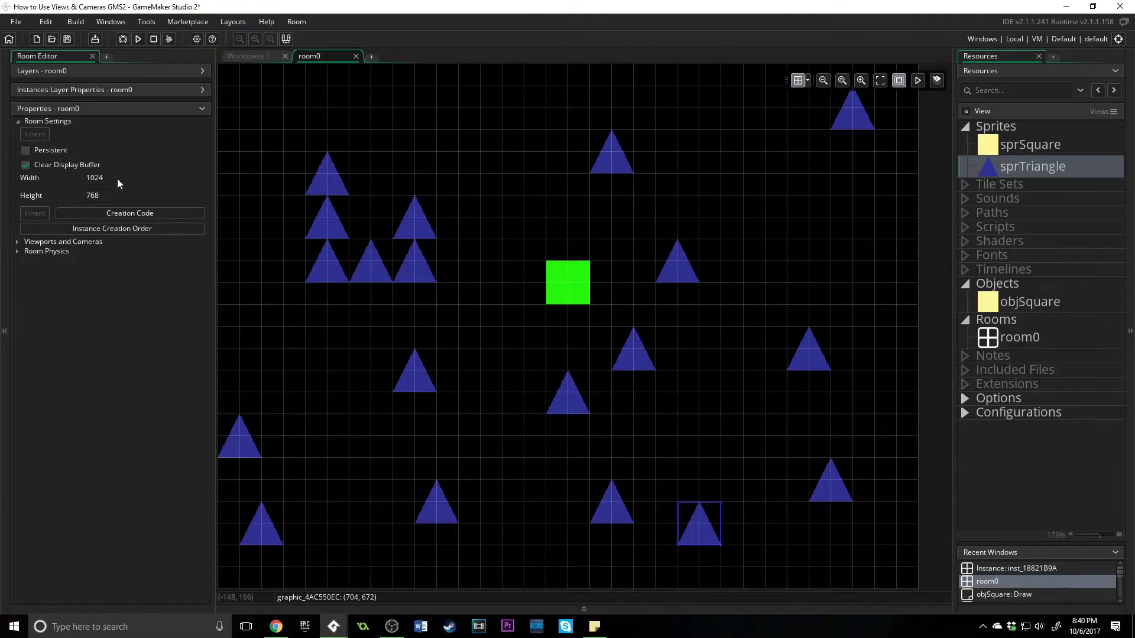
scroll(426, 233, down, 1)
scroll(444, 221, up, 1)
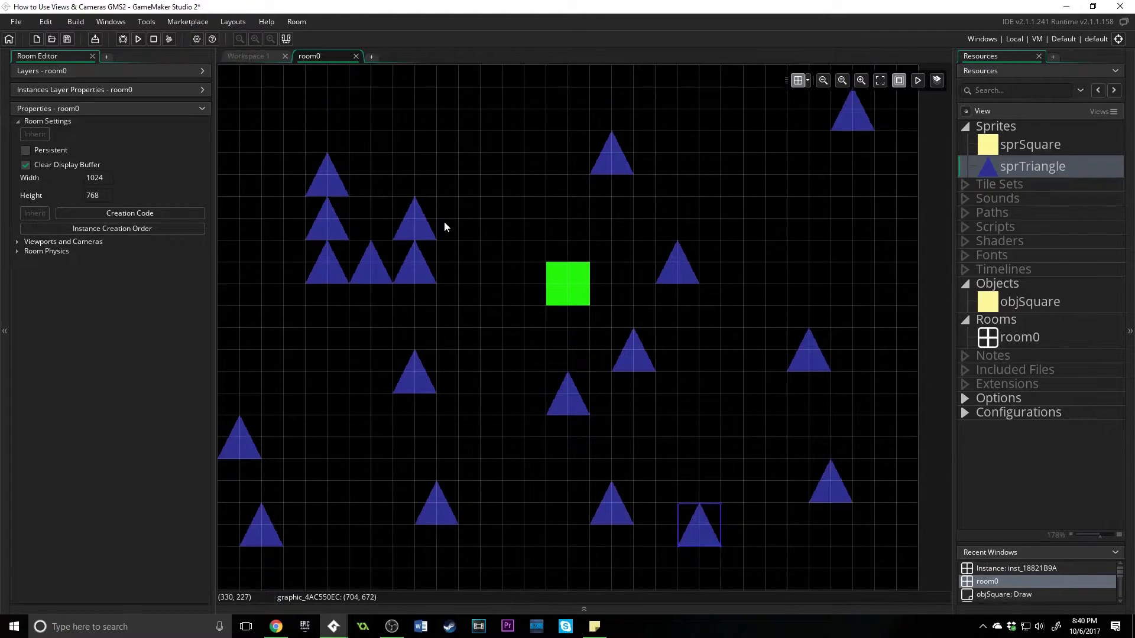
scroll(444, 223, down, 1)
drag(464, 200, 527, 204)
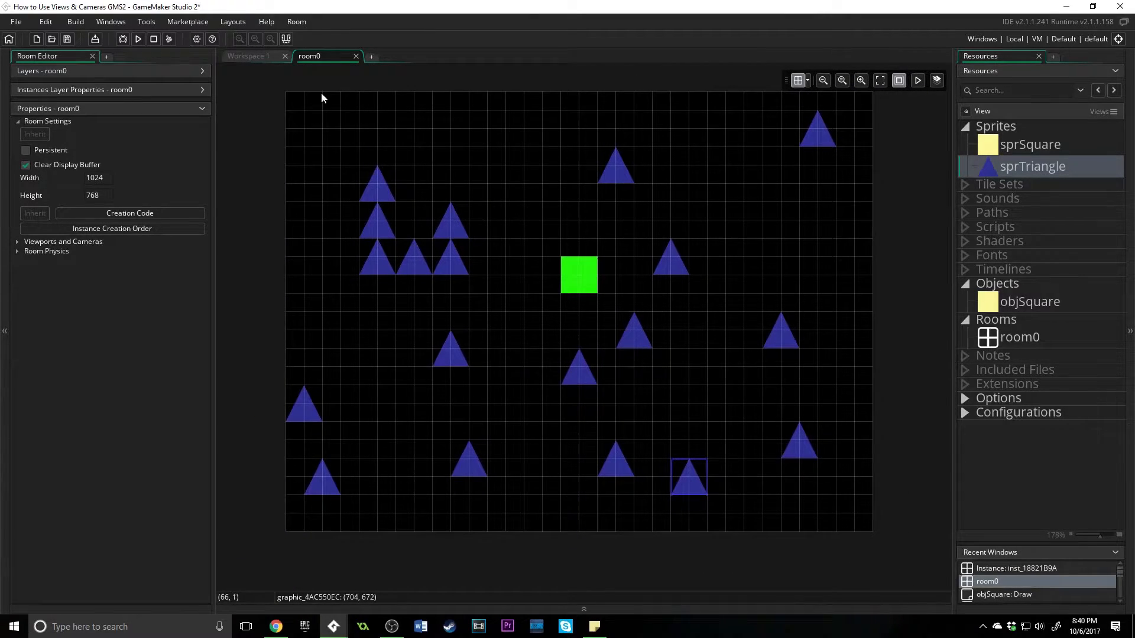
Set room height to 100, undo back to 768, and expand Viewports and Cameras
double_click(92, 195)
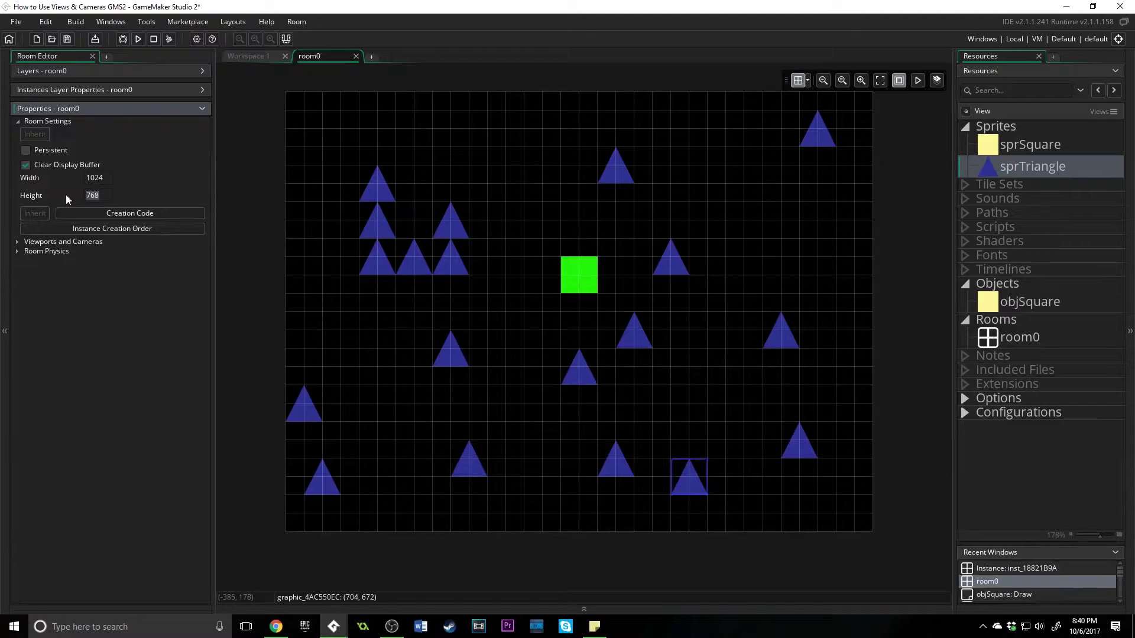
text(100)
key(Return)
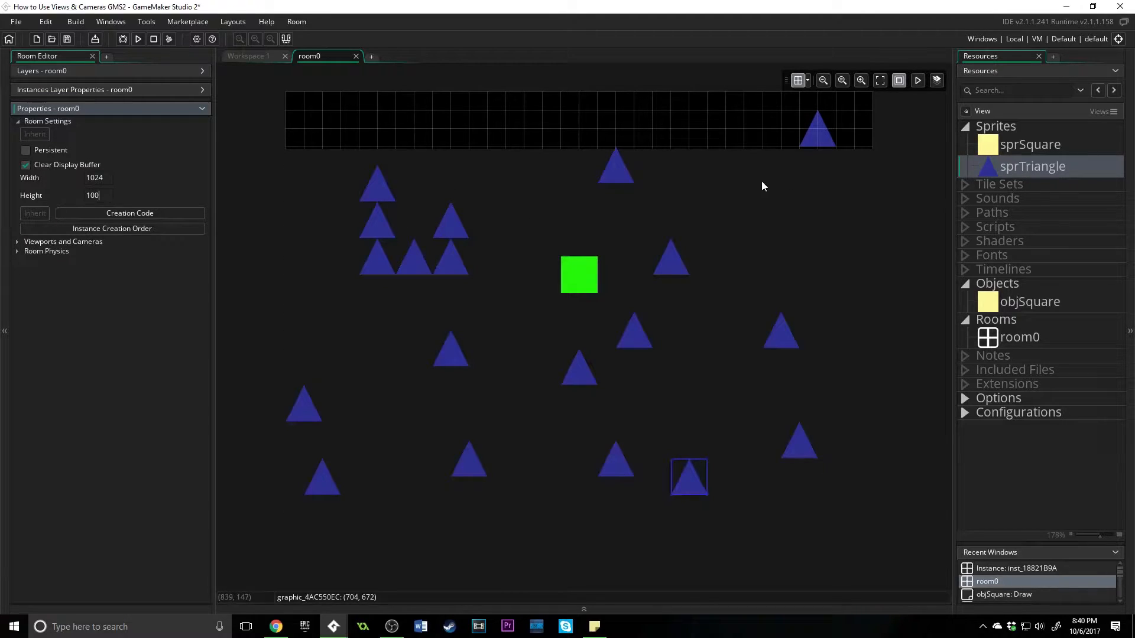
key(ctrl+z)
key(Return)
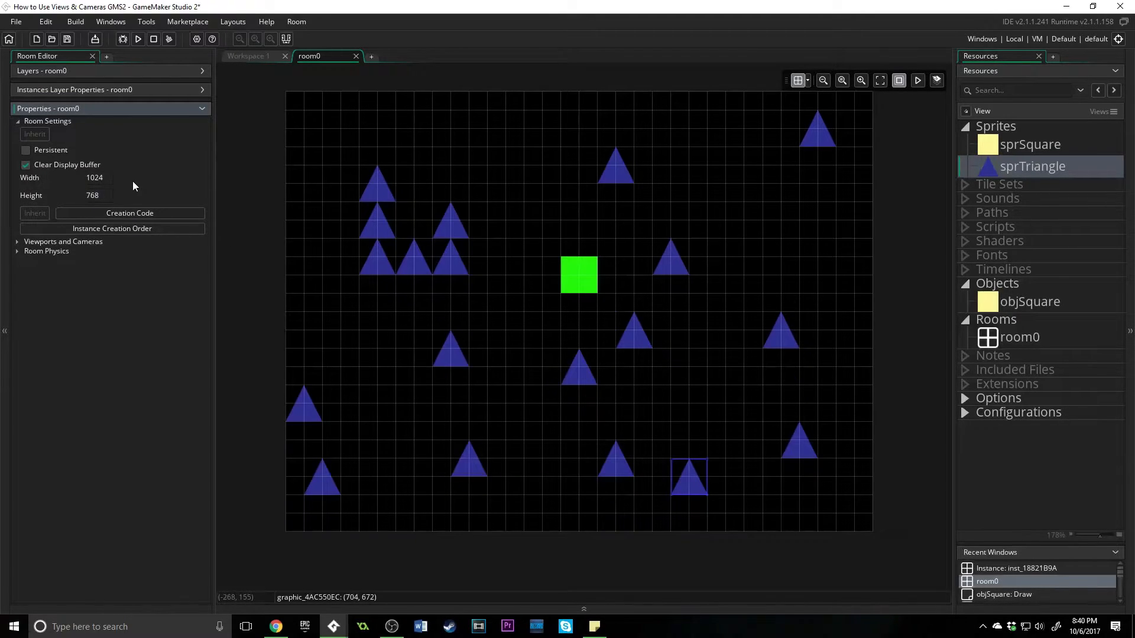
click(19, 242)
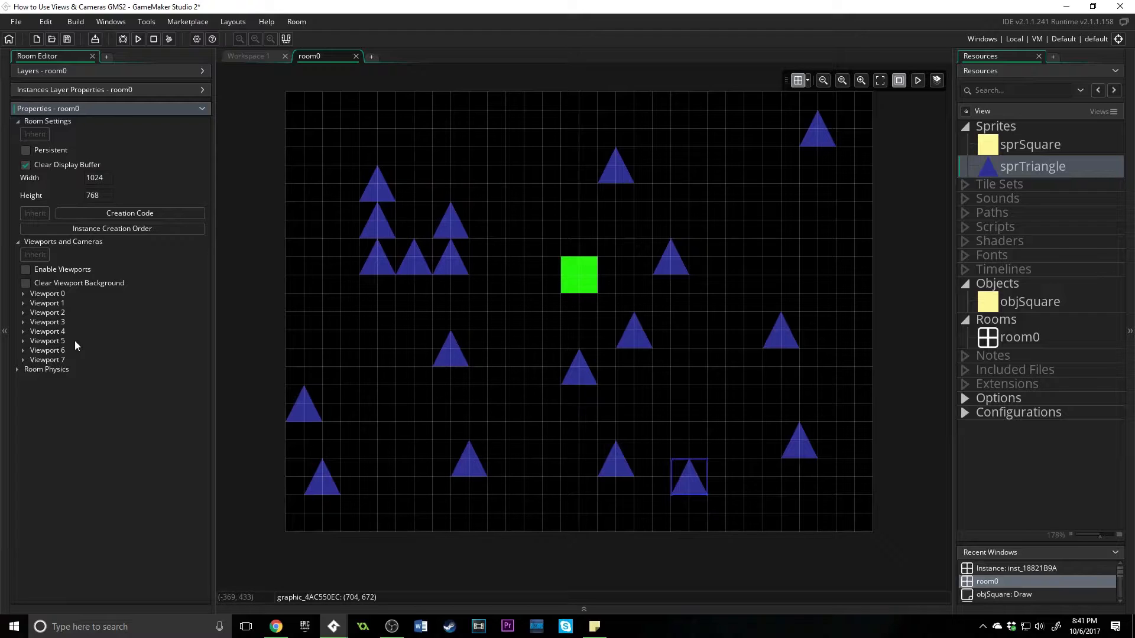
Expand Viewport 0's camera and viewport settings
click(23, 294)
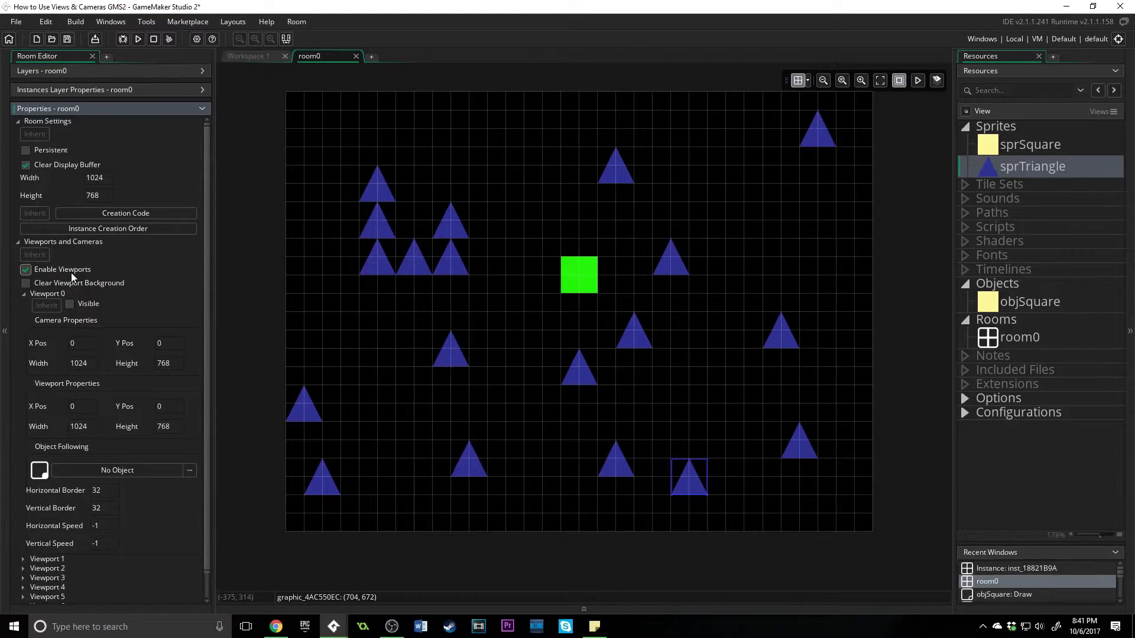
Tick Viewport 0's Visible checkbox so its boundary frames the room
click(70, 305)
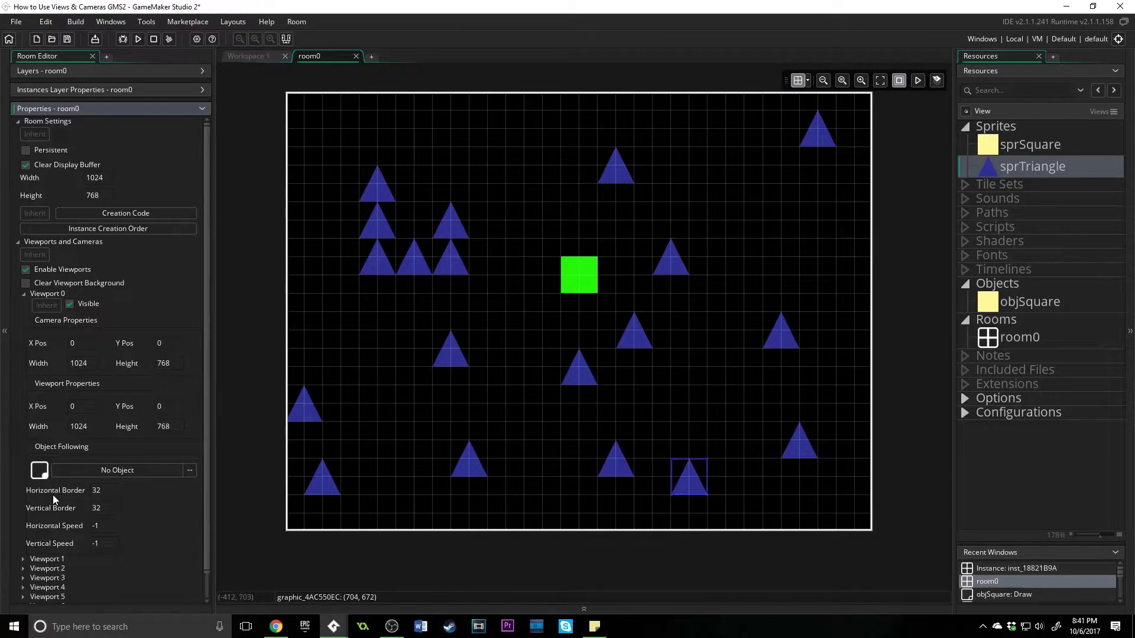
click(85, 304)
Test-run the game at the current viewport size, then close it
key(F5)
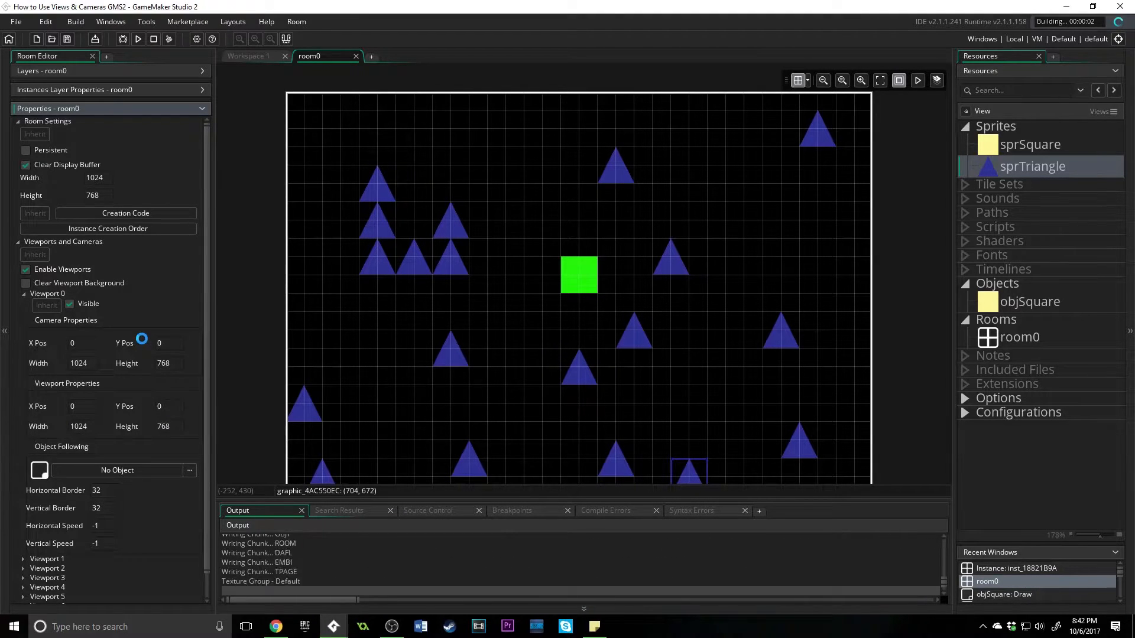
drag(536, 92, 553, 81)
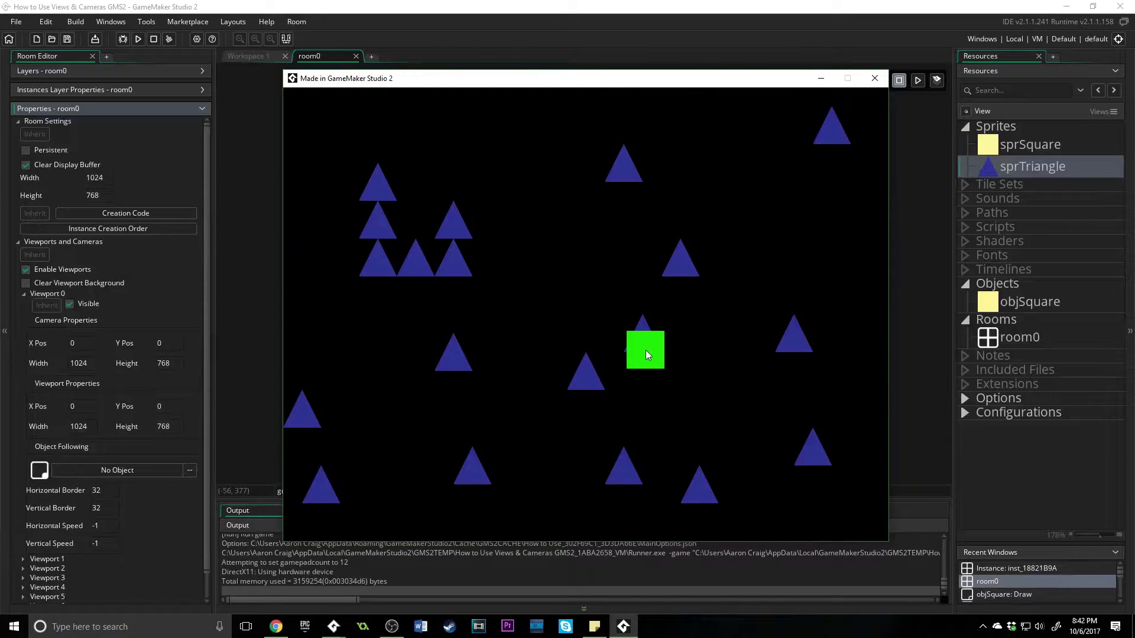
click(875, 78)
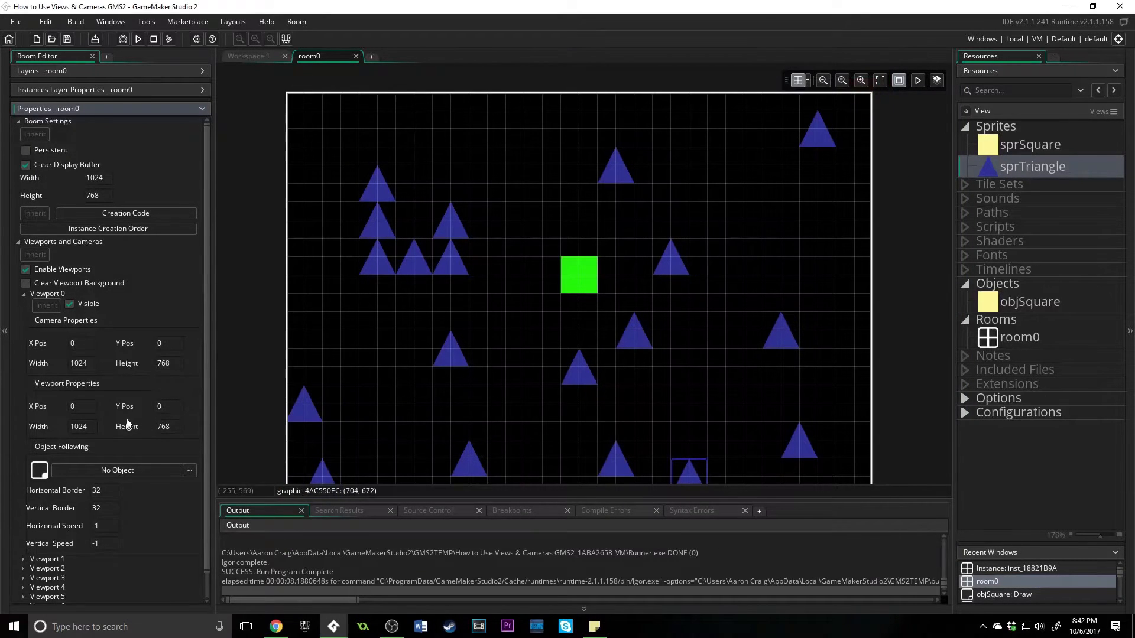
Set Viewport 0 Width and Height to 400 and test-run the game in the smaller window
double_click(78, 425)
text(400)
key(Tab)
text(400)
key(F5)
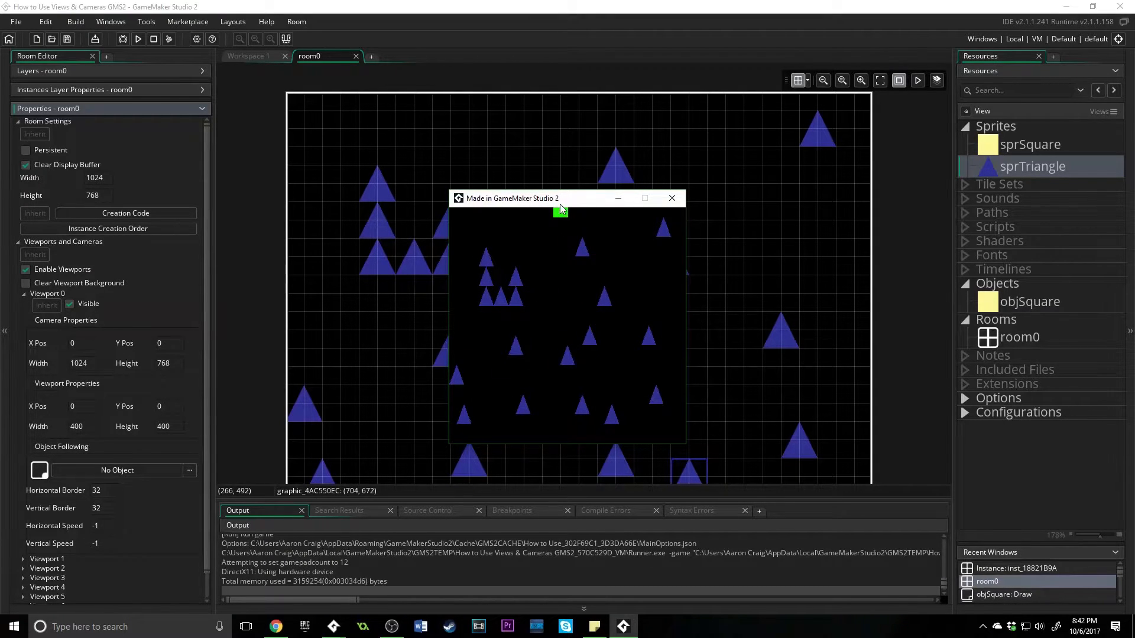
drag(565, 199, 573, 188)
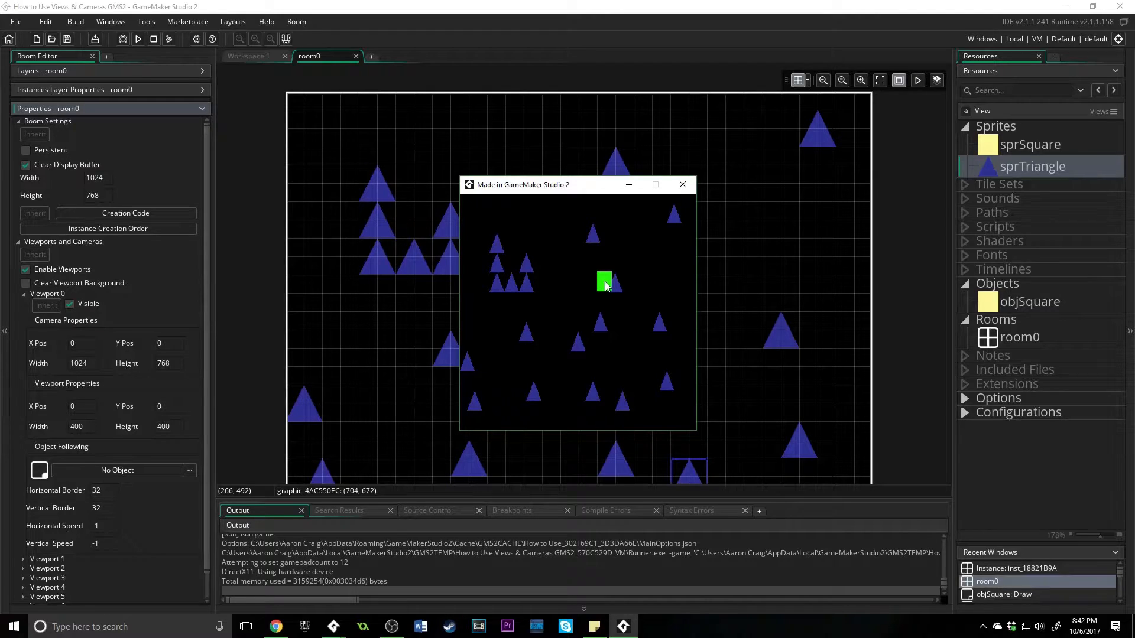
click(682, 184)
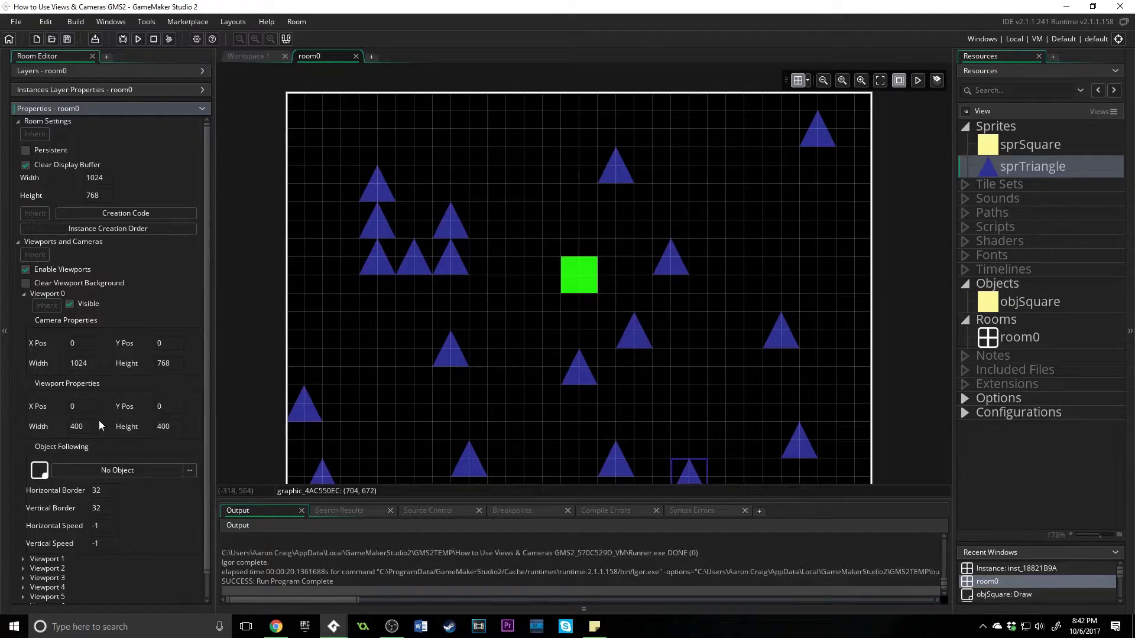
Undo the viewport back to 1024×768 and pan to centre the room view
key(ctrl+z)
key(ctrl+z)
click(327, 323)
drag(328, 322, 354, 310)
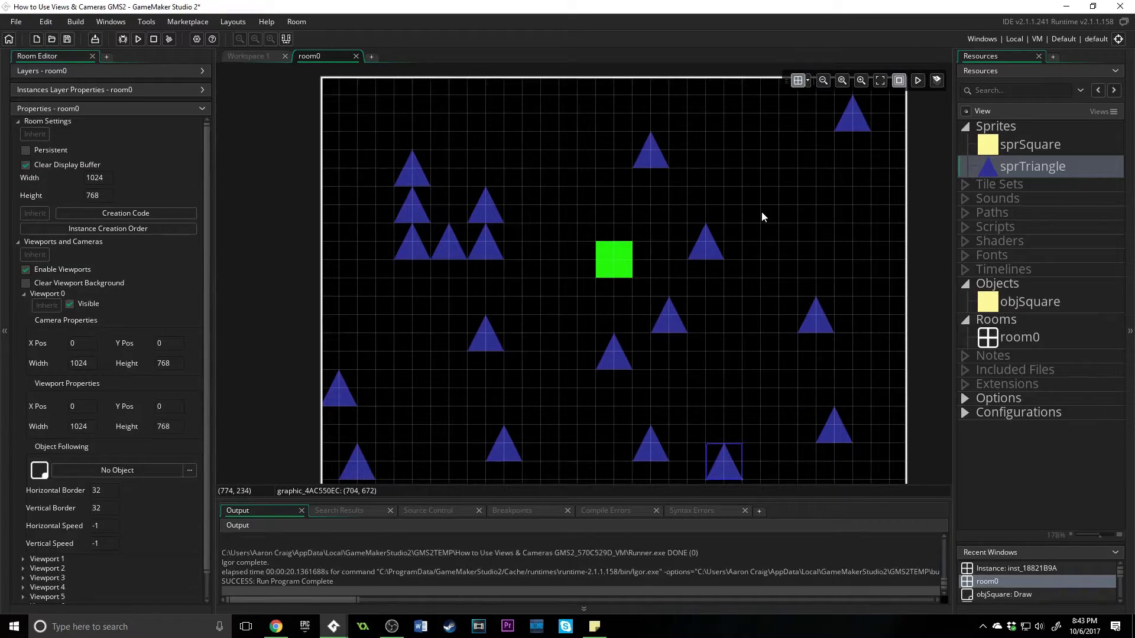
scroll(762, 211, down, 1)
scroll(716, 219, down, 2)
drag(703, 282, 660, 279)
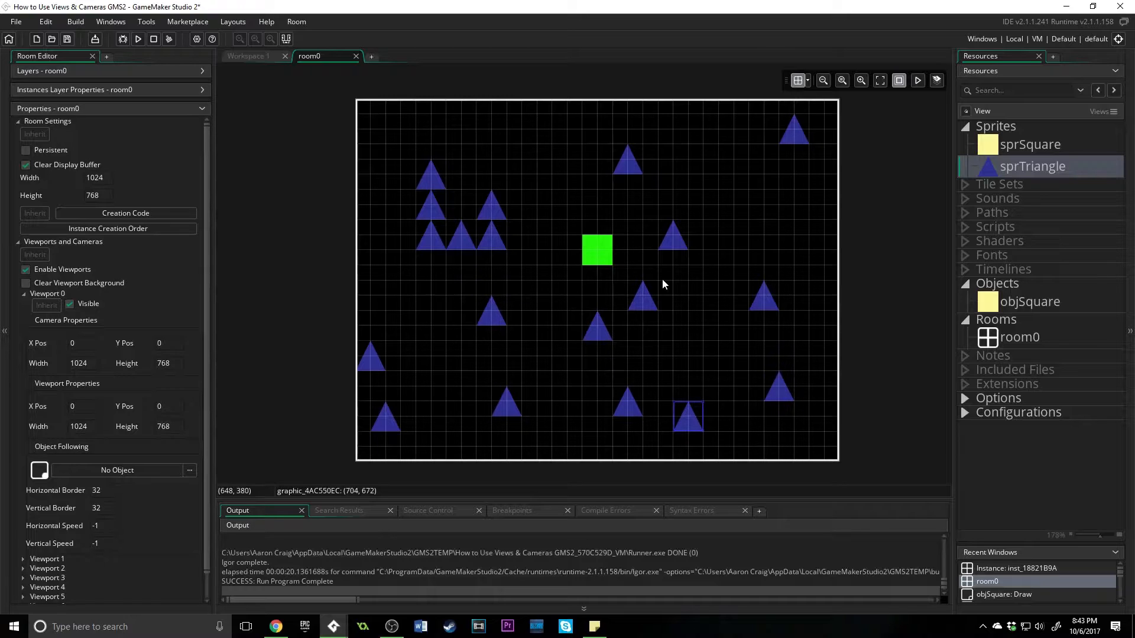
Set Viewport 0's Camera Properties Width and Height to 400
click(78, 363)
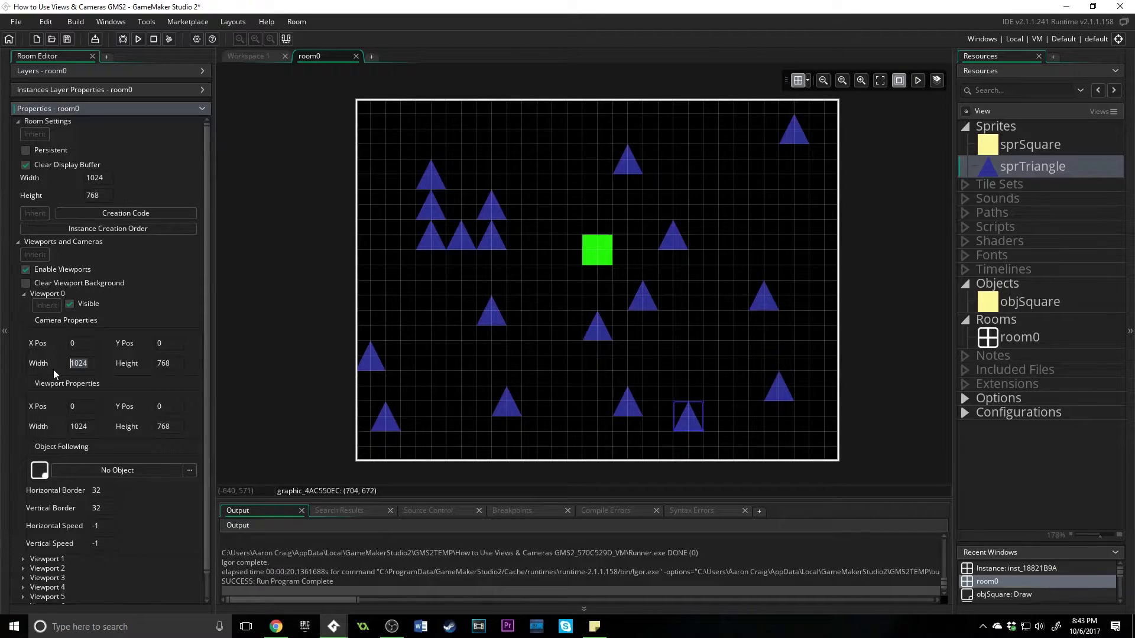
text(40)
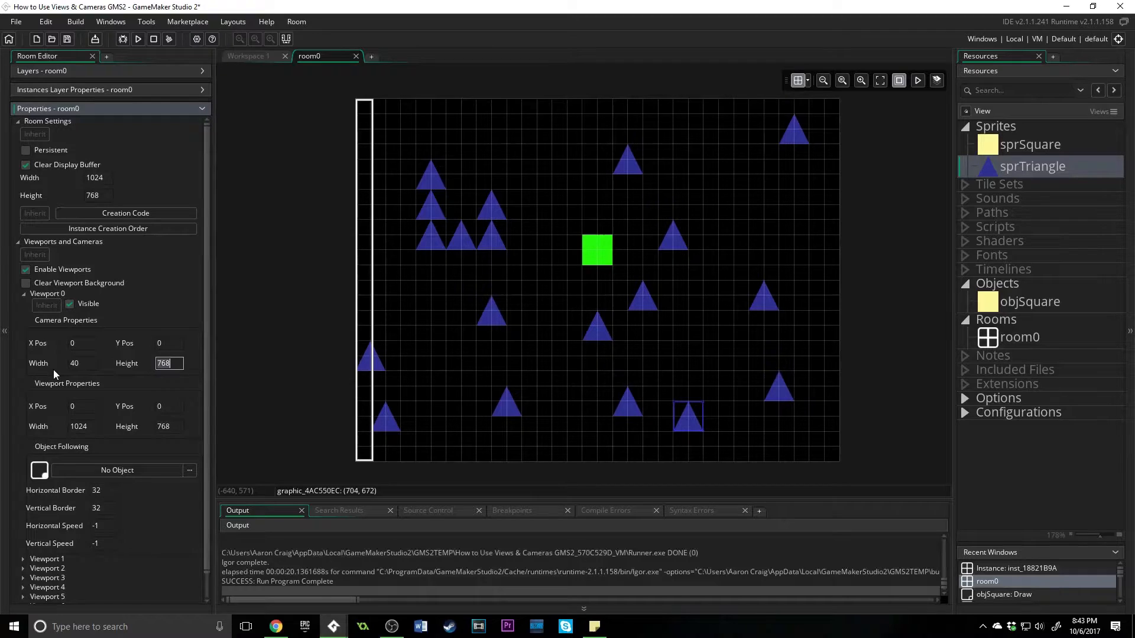
key(Tab)
click(94, 363)
text(0)
key(Tab)
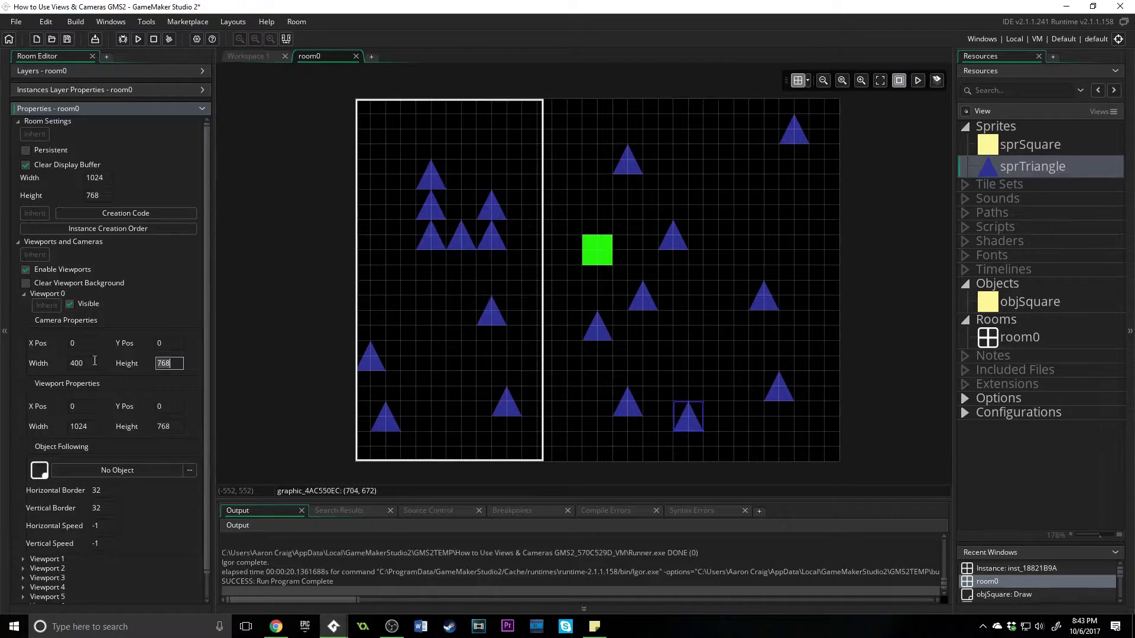
text(400)
key(Tab)
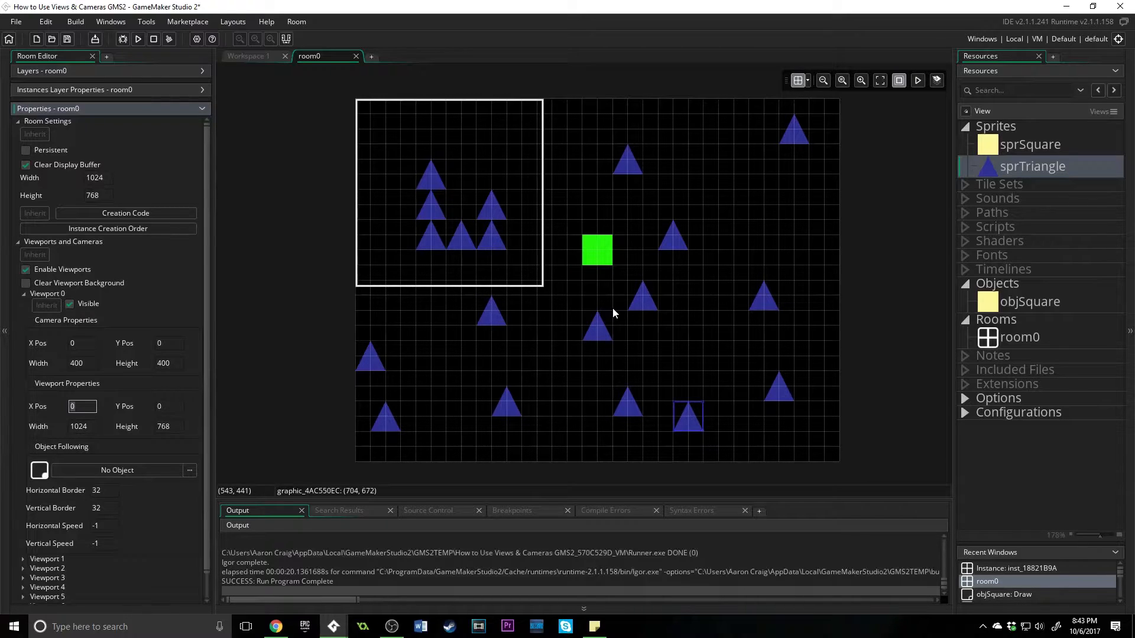
Set Object Following to objSquare and test-run to see the zoomed camera track it
click(166, 470)
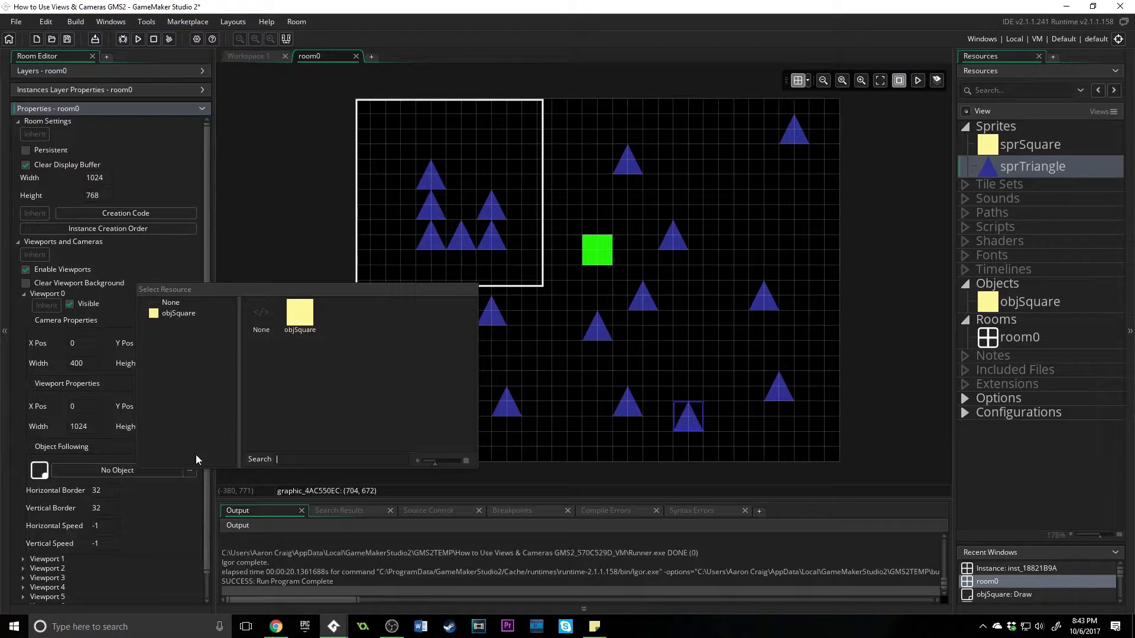
click(301, 316)
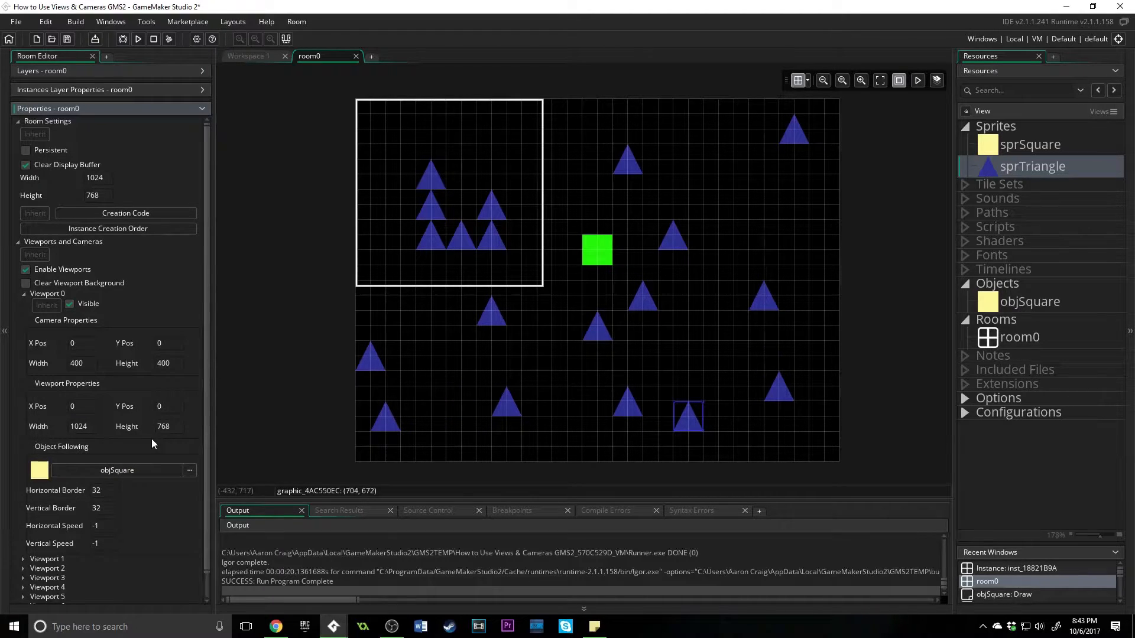
key(F5)
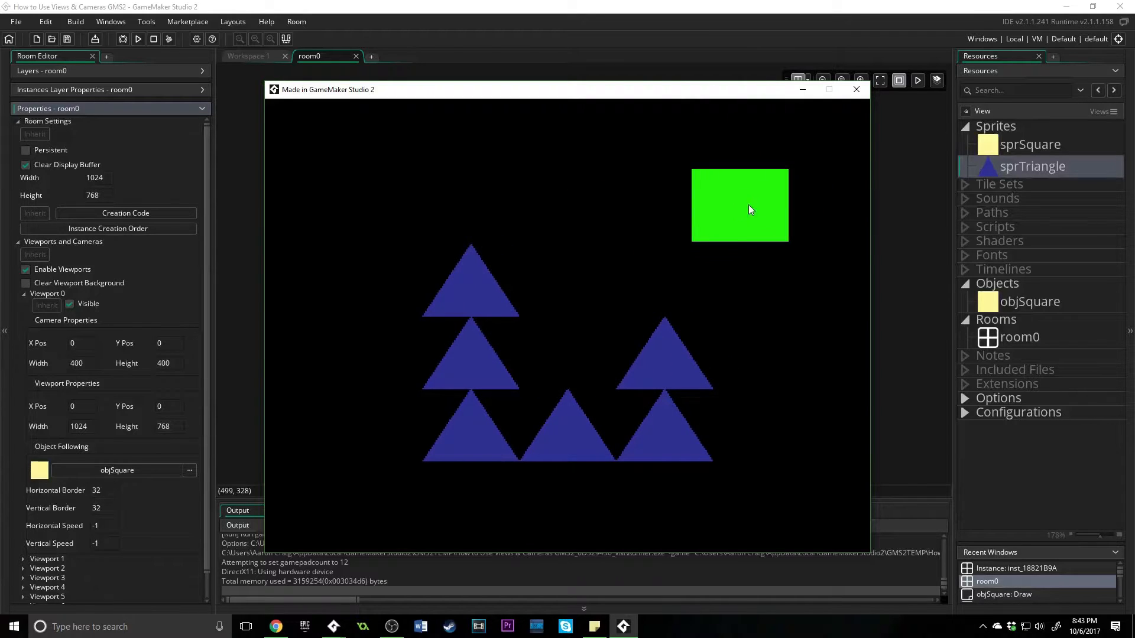
click(856, 89)
Try a camera height of 800, test-run the game, then close it
click(77, 363)
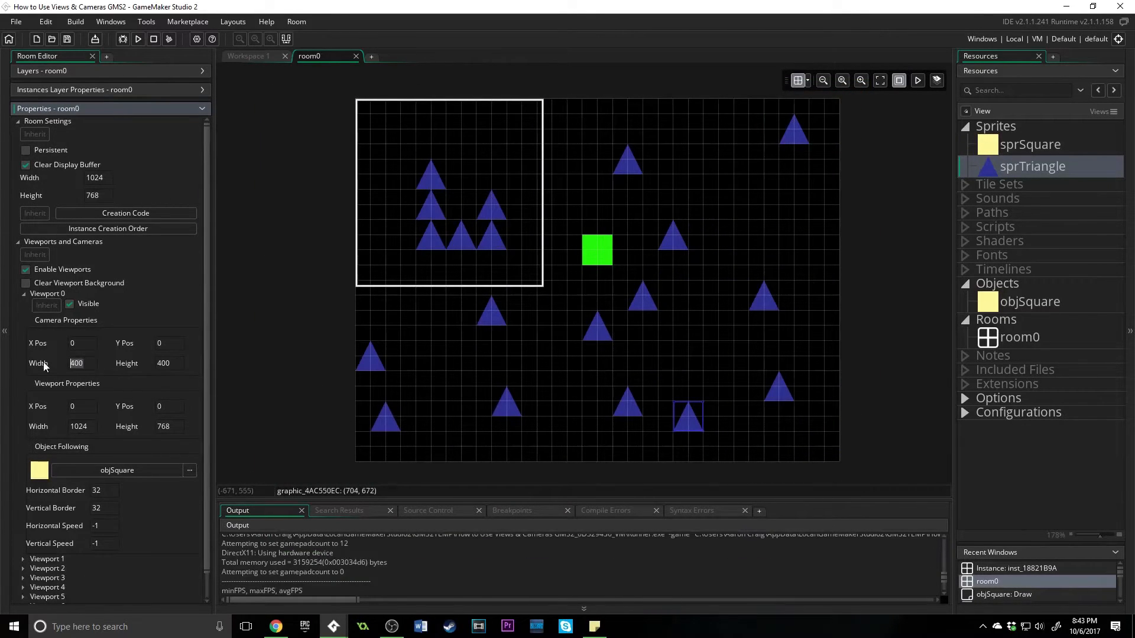
key(Tab)
text(800)
key(F5)
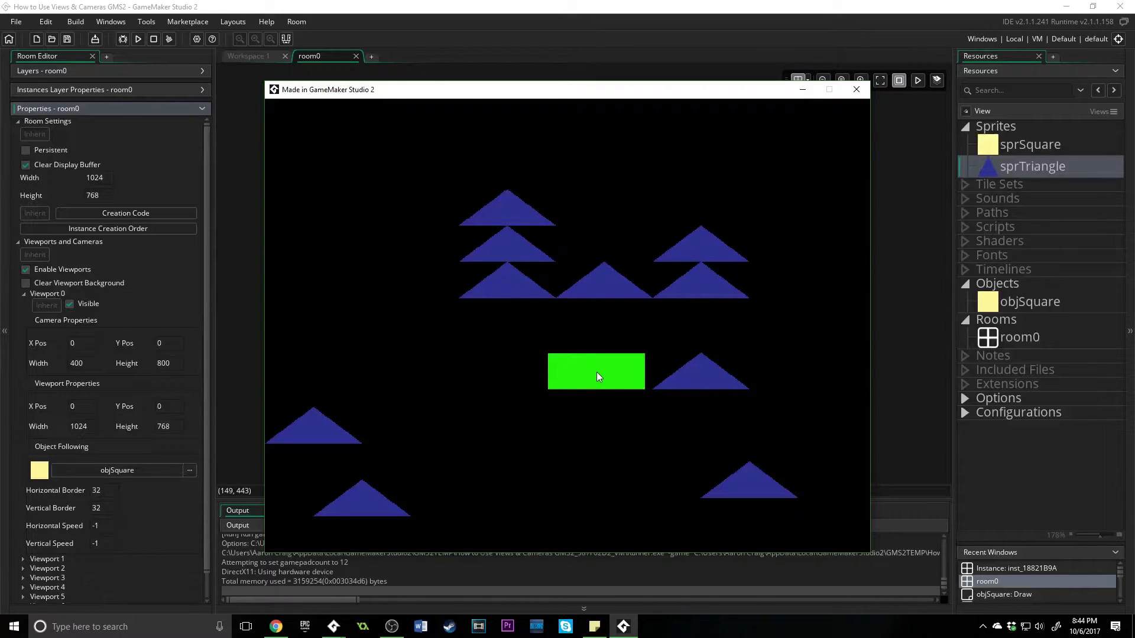
key(Right)
key(Up)
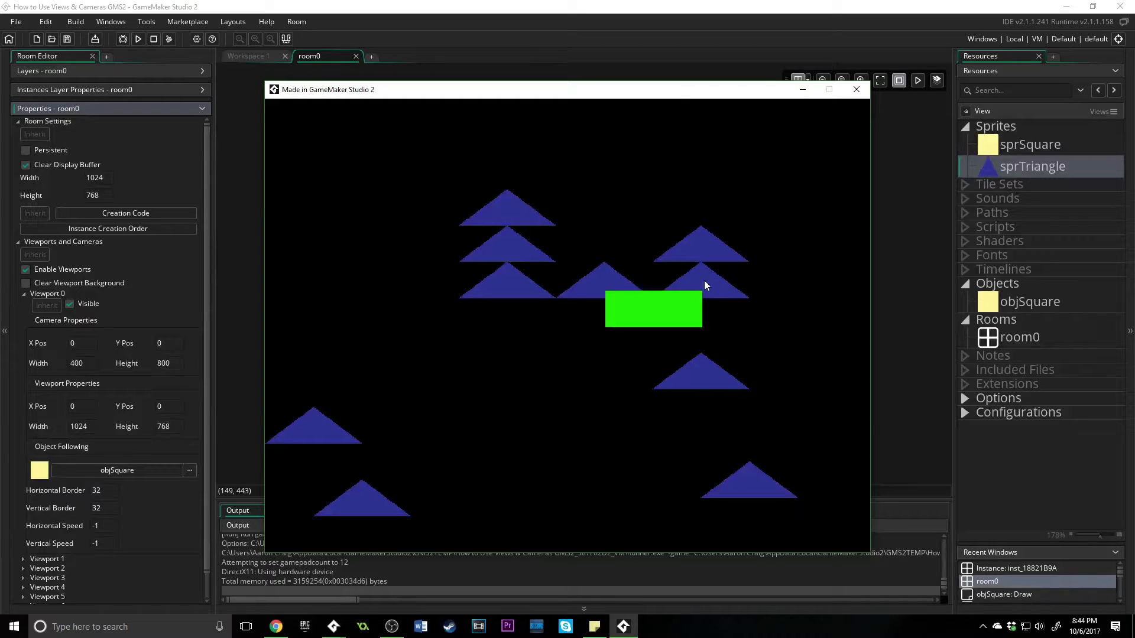
click(856, 90)
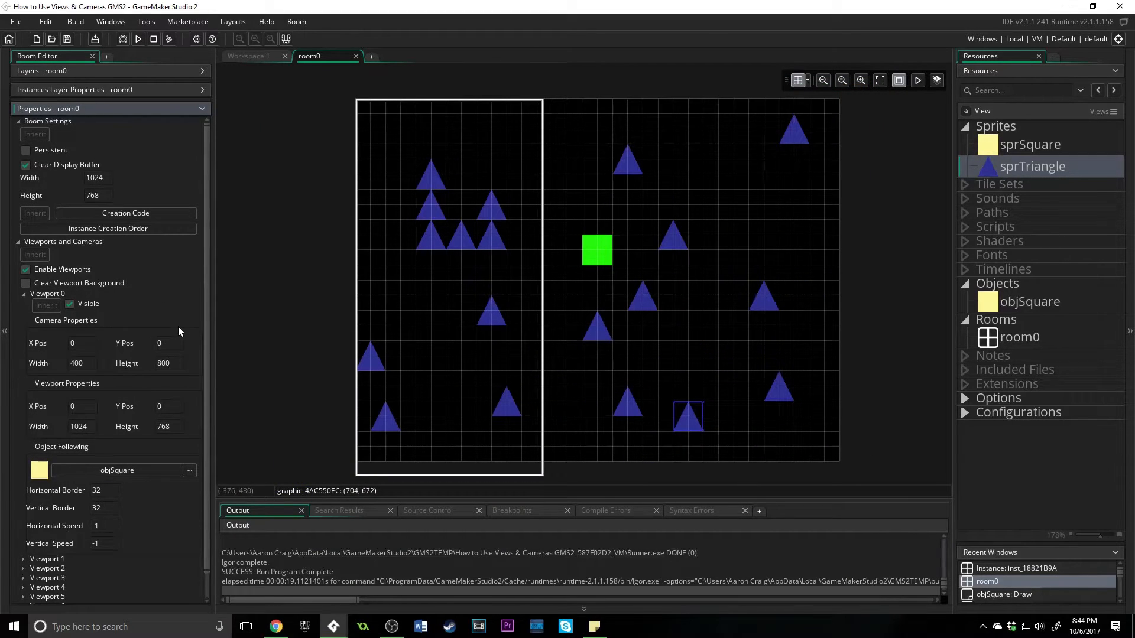
Set Viewport 0's camera to 512 by 384 and run the game to try it
double_click(78, 427)
double_click(163, 427)
double_click(77, 363)
click(89, 363)
drag(90, 364, 53, 372)
key(XF86Calculator)
text(12)
key(Tab)
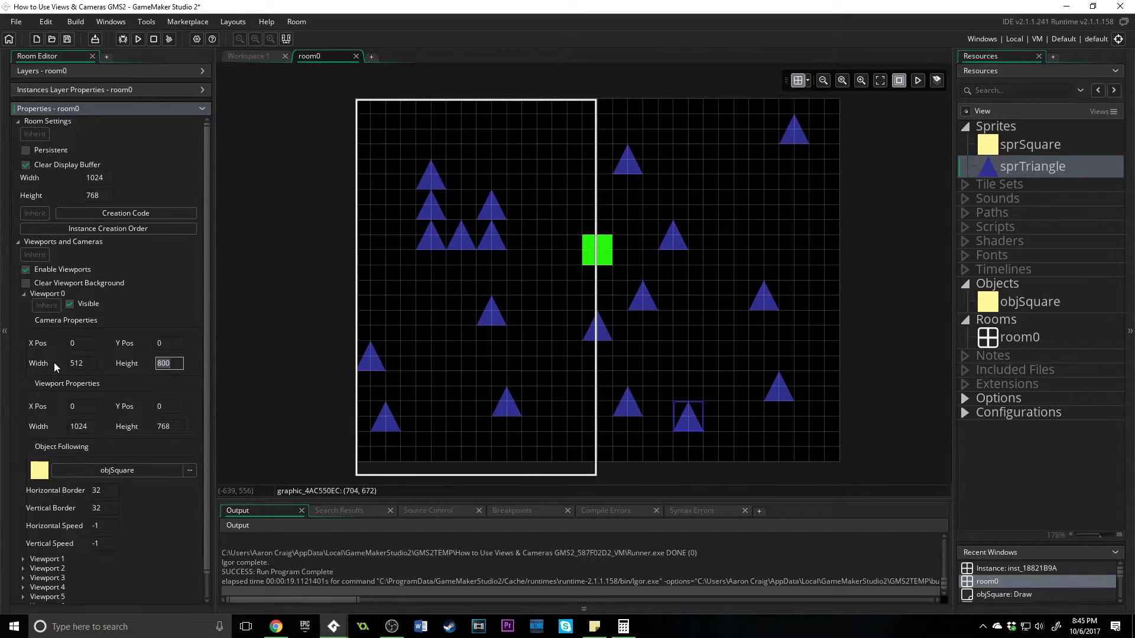
text(384)
key(Return)
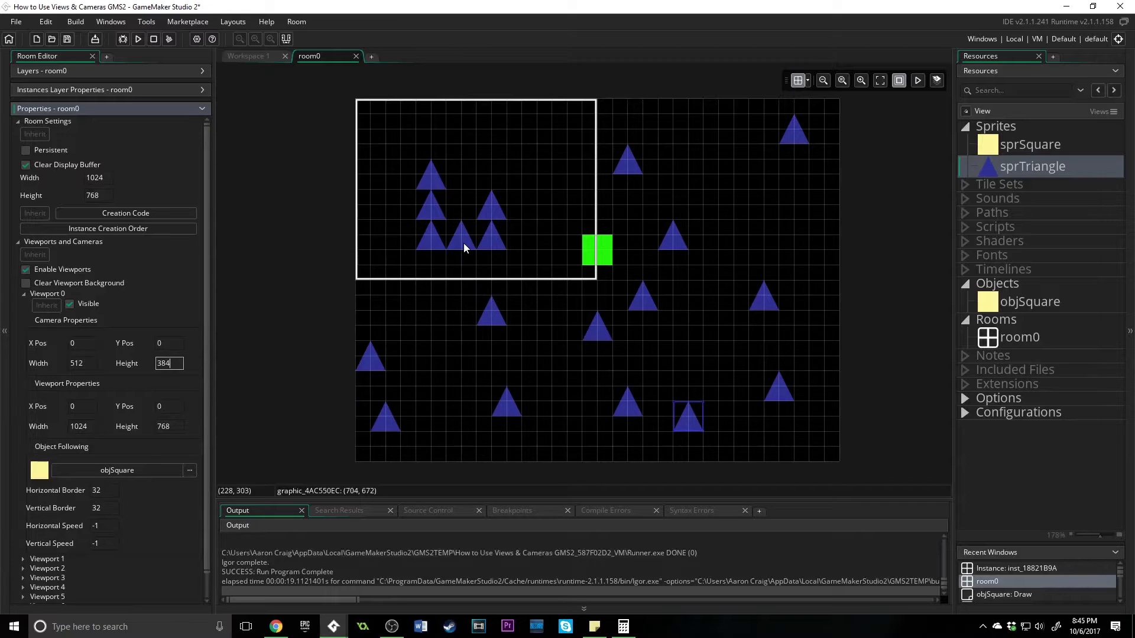
key(F5)
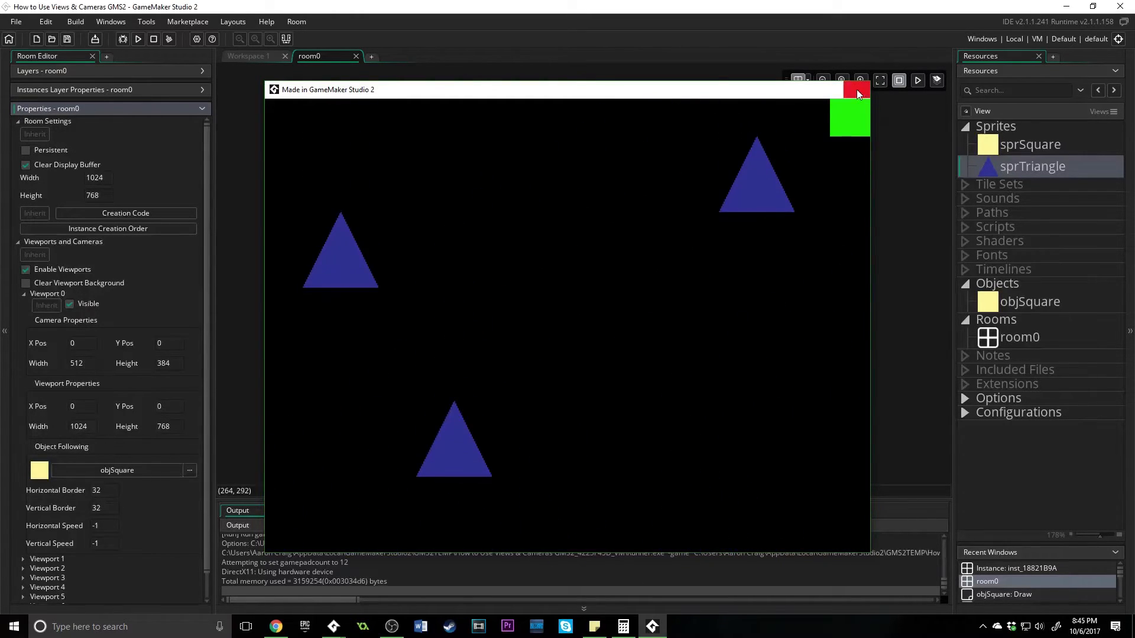
click(857, 89)
scroll(106, 478, down, 1)
double_click(96, 467)
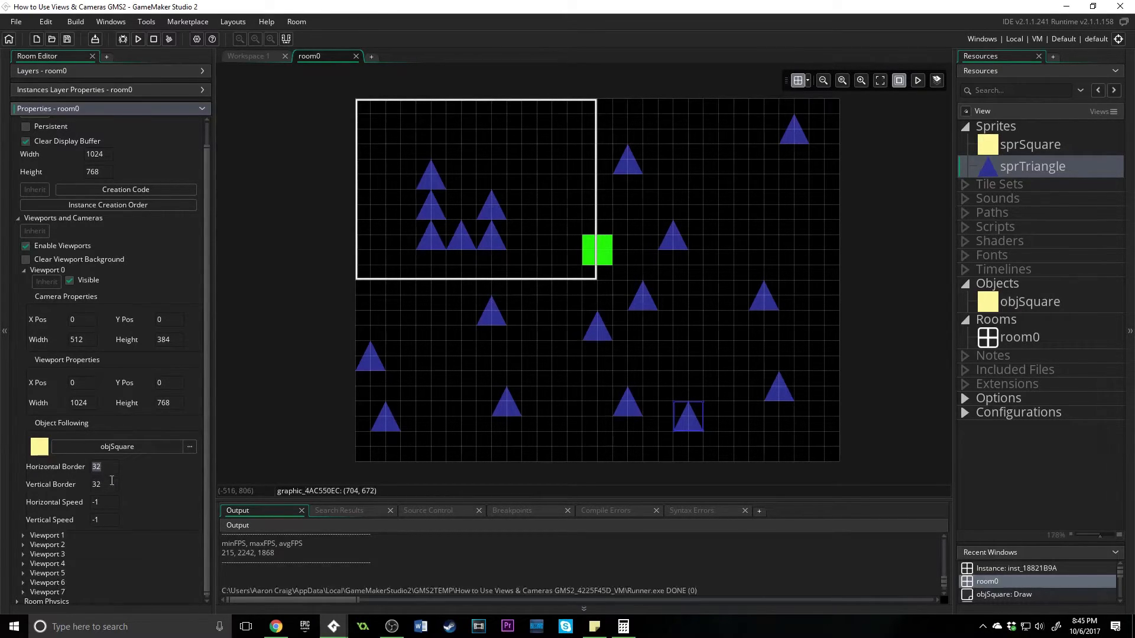
text(100)
key(Tab)
text(100)
key(F5)
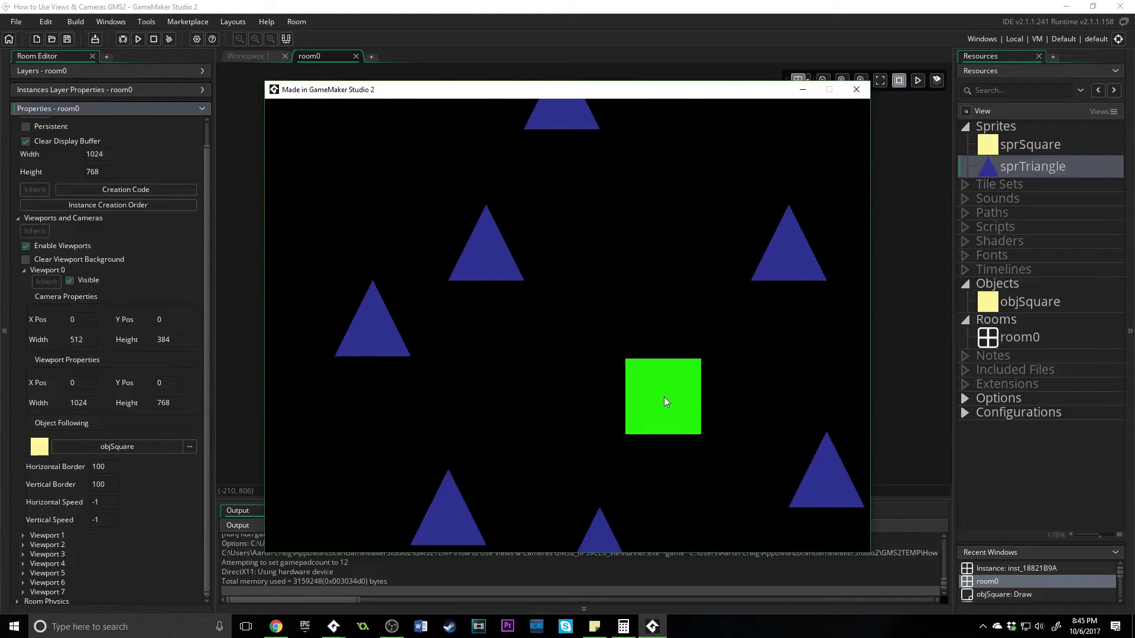
click(855, 90)
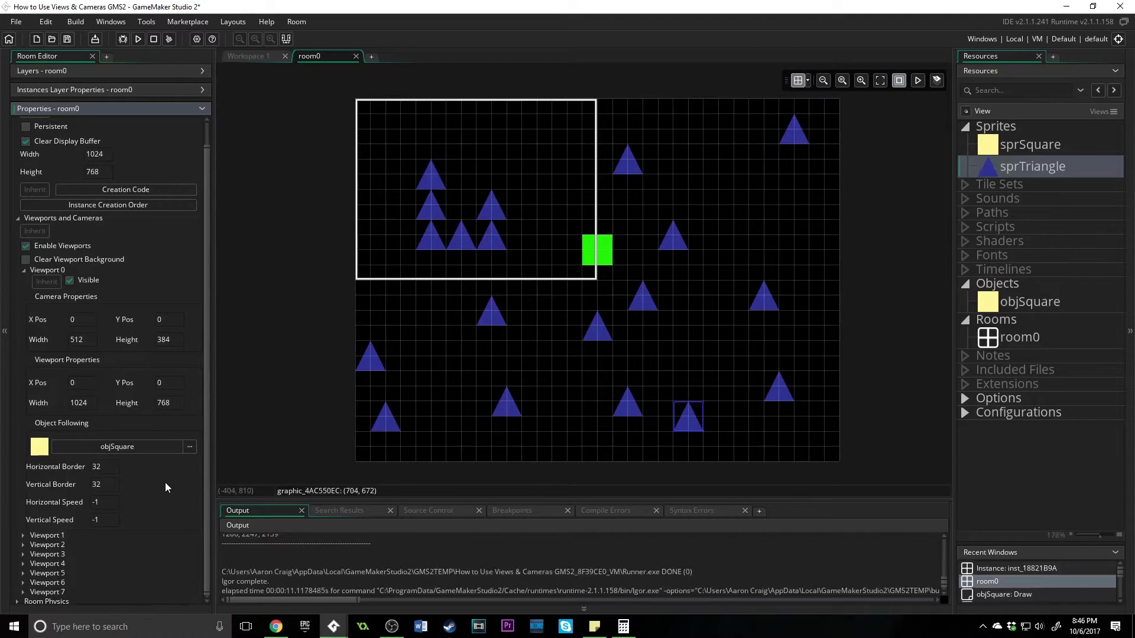
scroll(496, 380, up, 1)
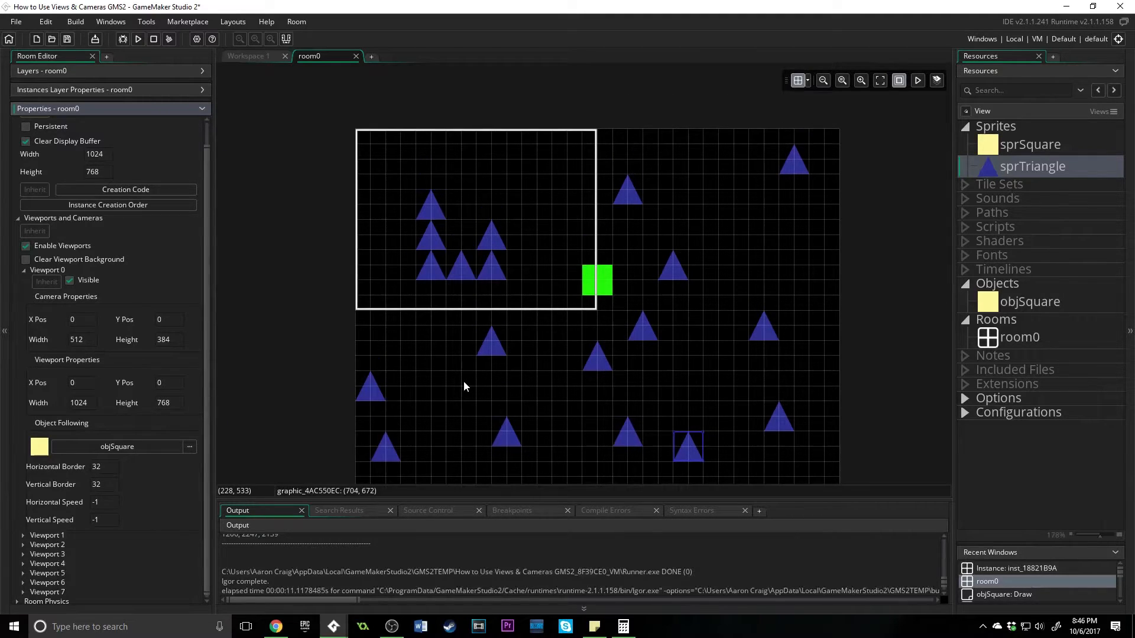
scroll(463, 381, down, 1)
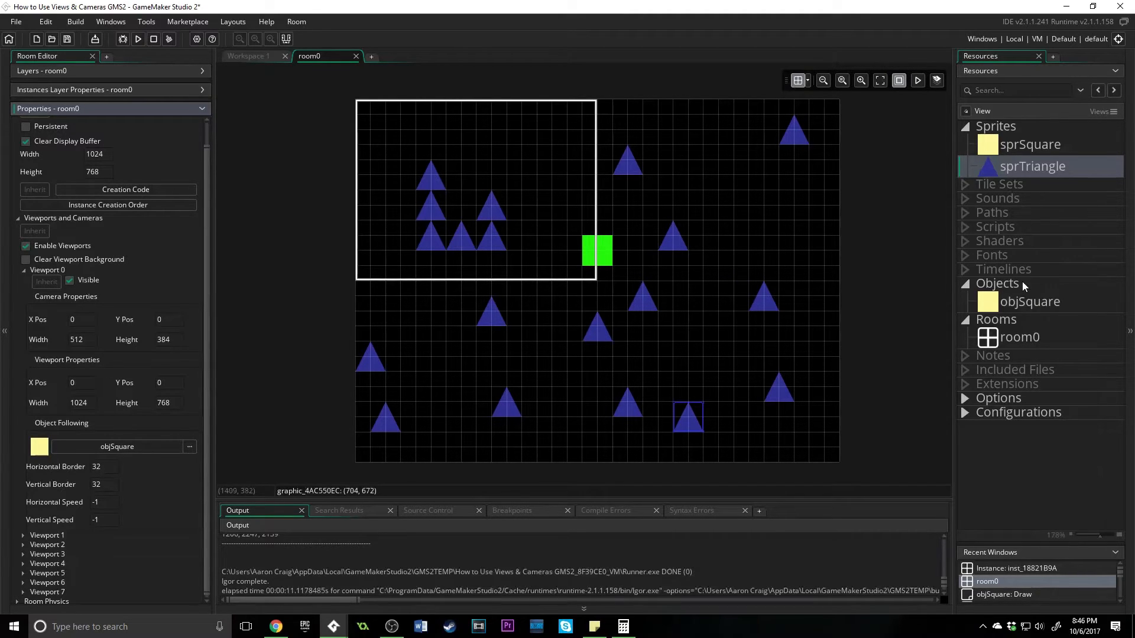
Create a new script under Scripts and name it getViewX
double_click(1016, 304)
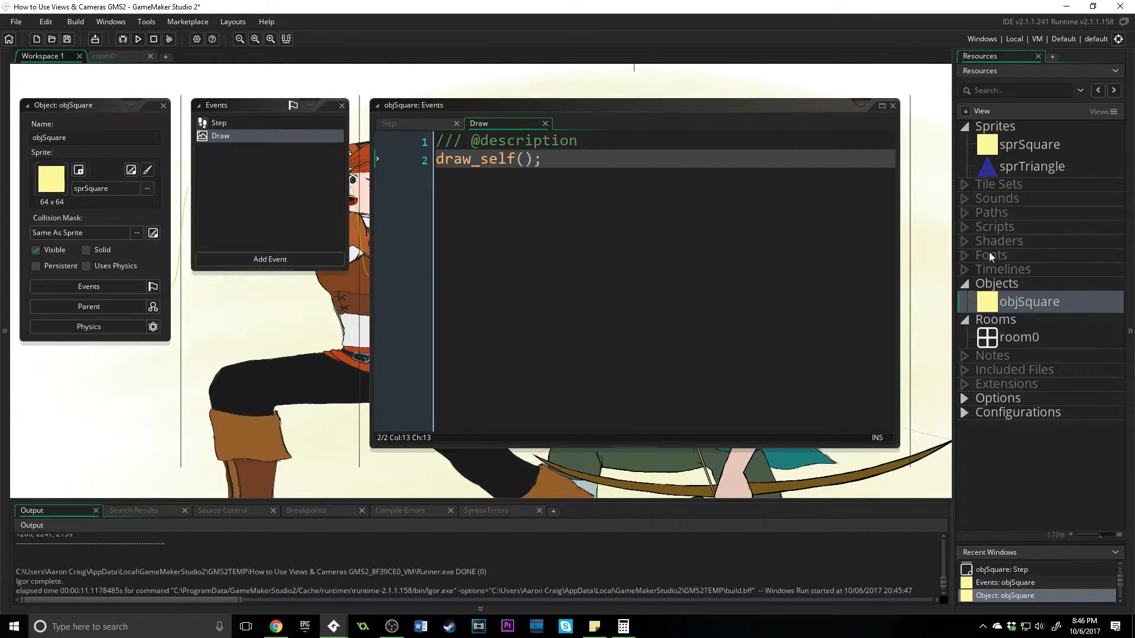
right_click(989, 226)
click(1001, 234)
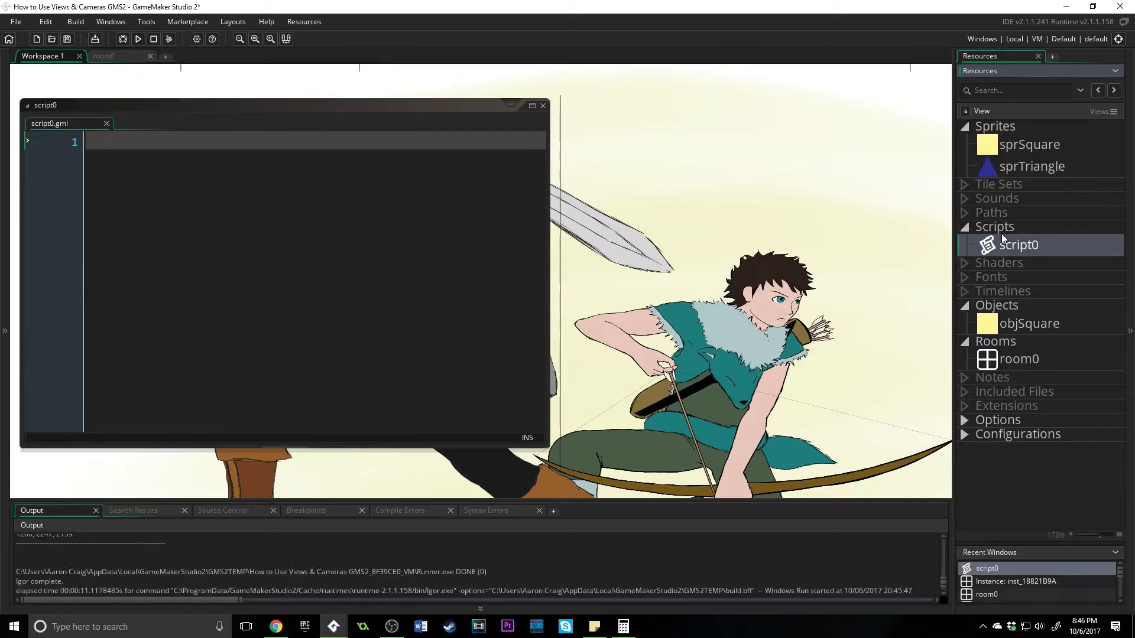
text(getViewX)
key(Return)
Create a second script and name it getViewY
right_click(1004, 228)
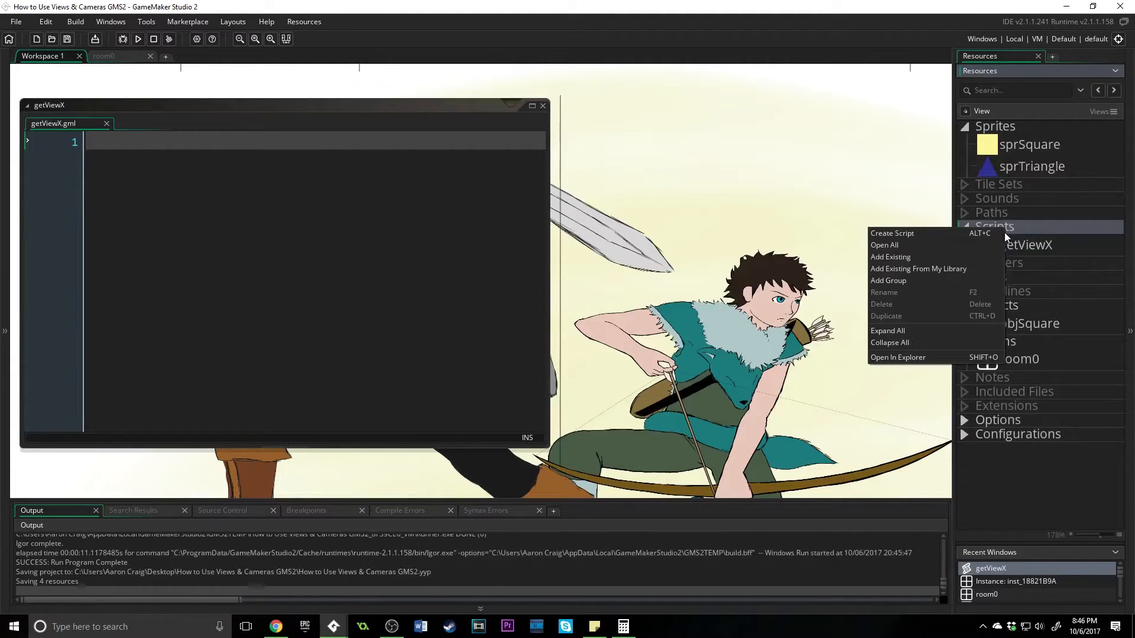
click(1004, 233)
text(getViewY)
key(Return)
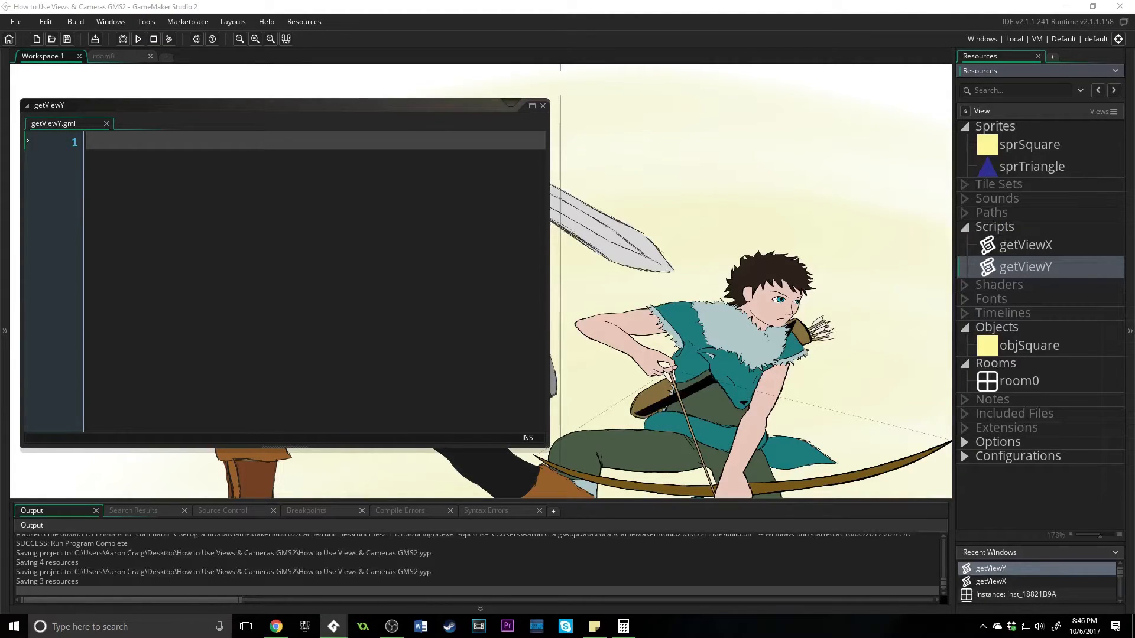
Enter camera_get_view_x in getViewX's editor and bring up its help page
double_click(1046, 246)
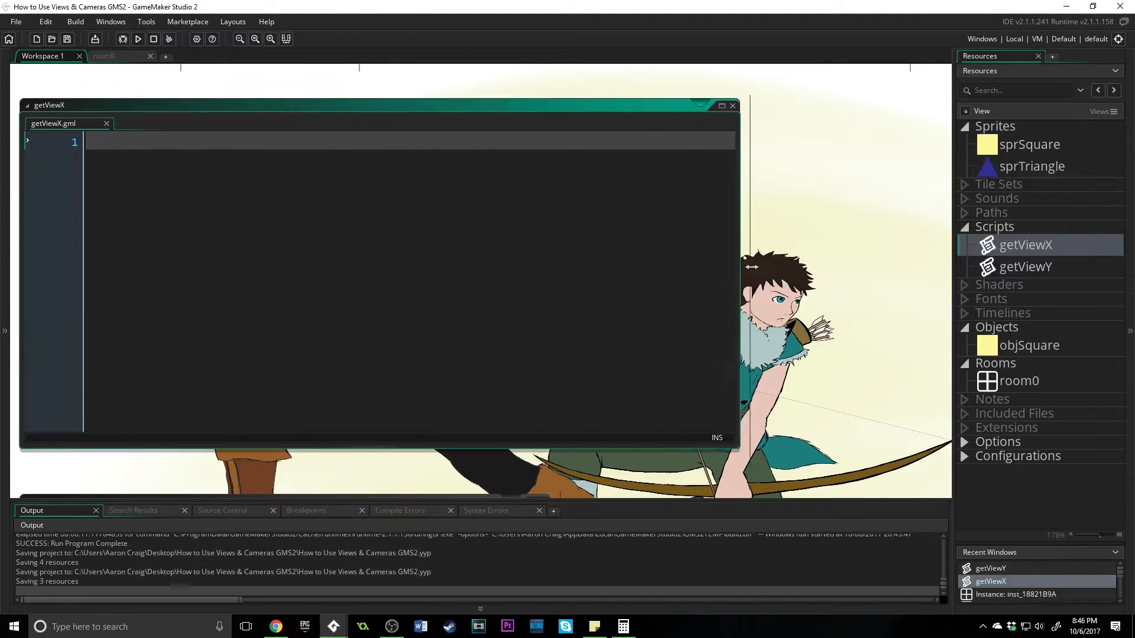
drag(554, 266, 784, 266)
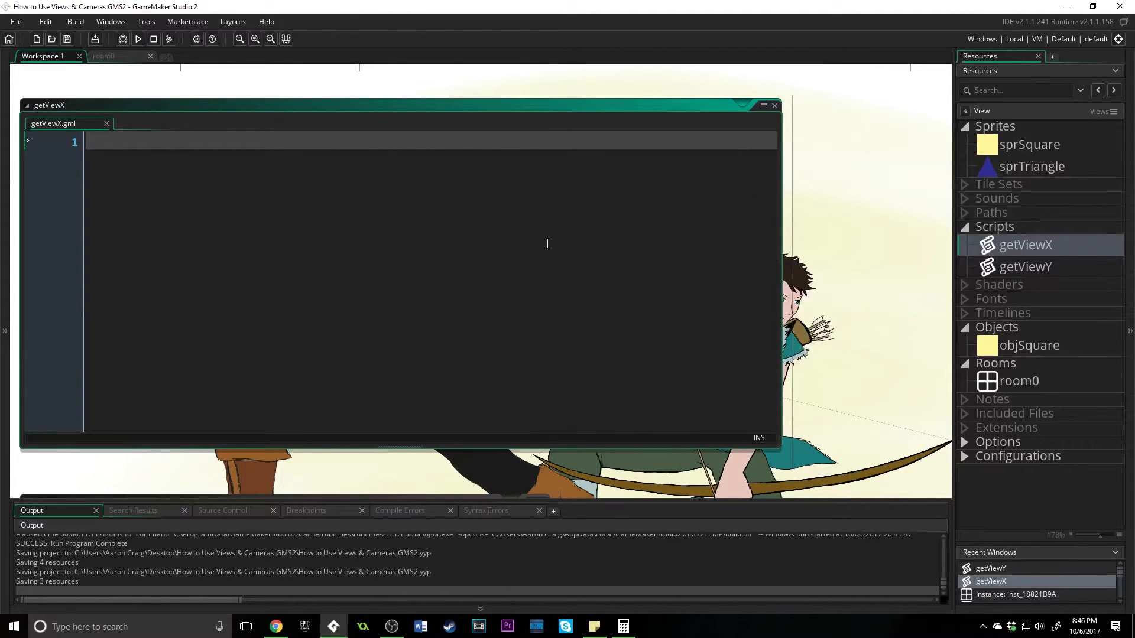
text(camera_)
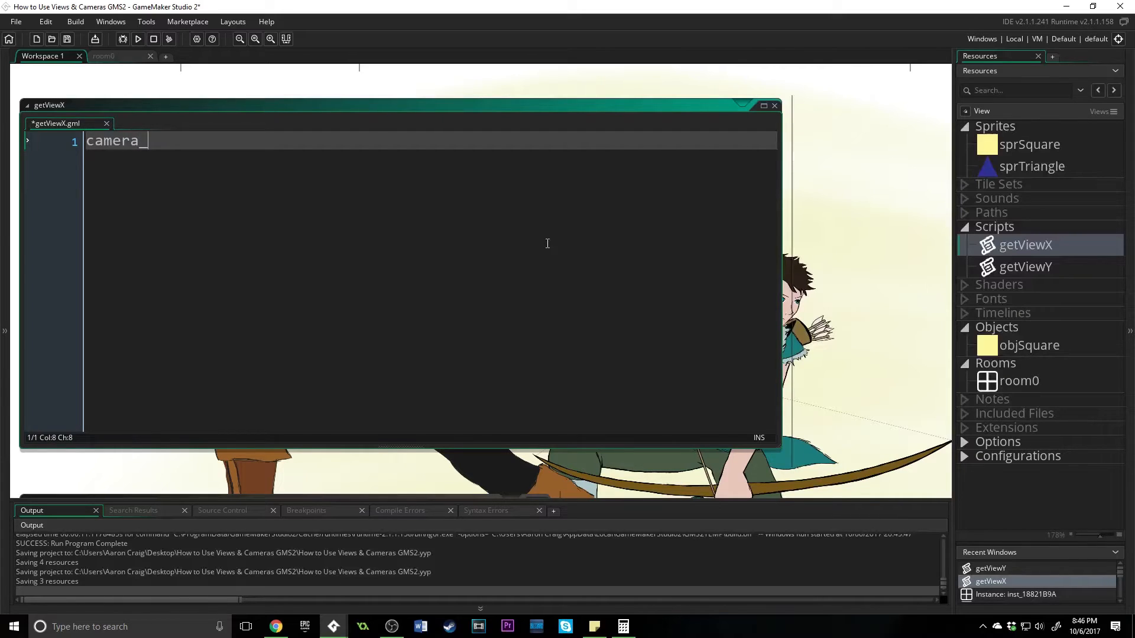
text(get_view_x)
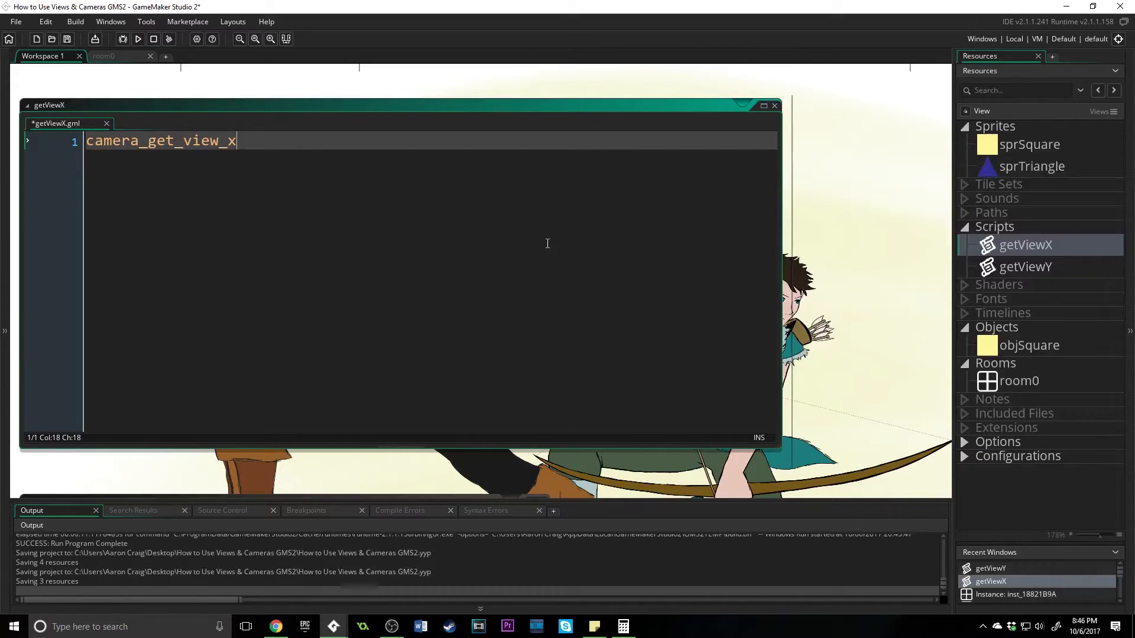
key(F1)
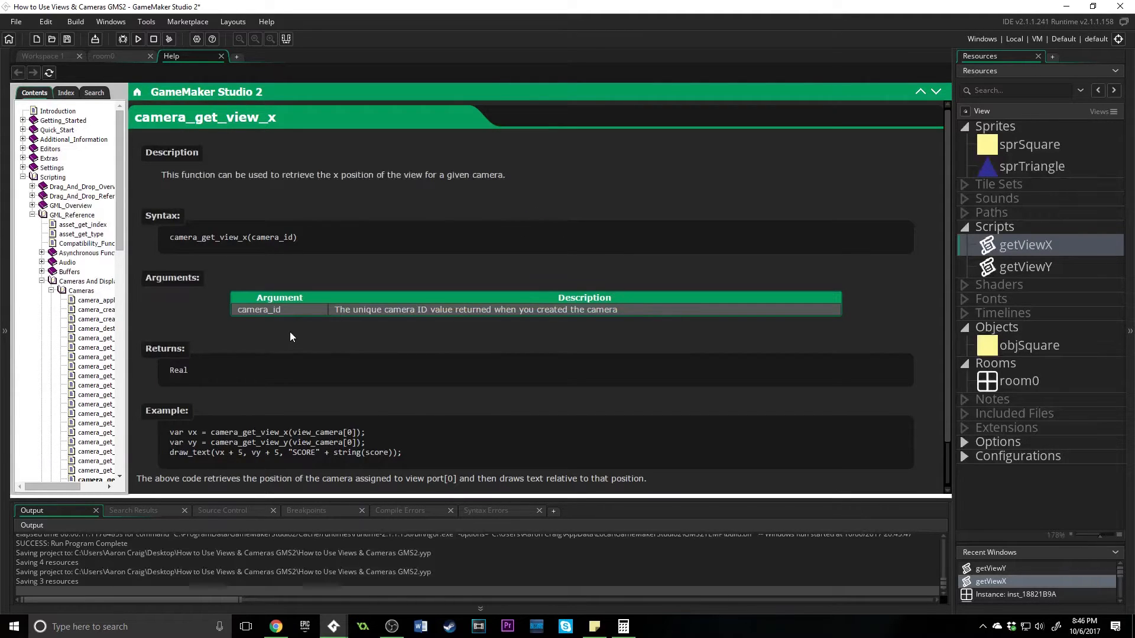
Highlight 'x position of' in the help text, then switch back to the room0 editor
drag(334, 175, 387, 175)
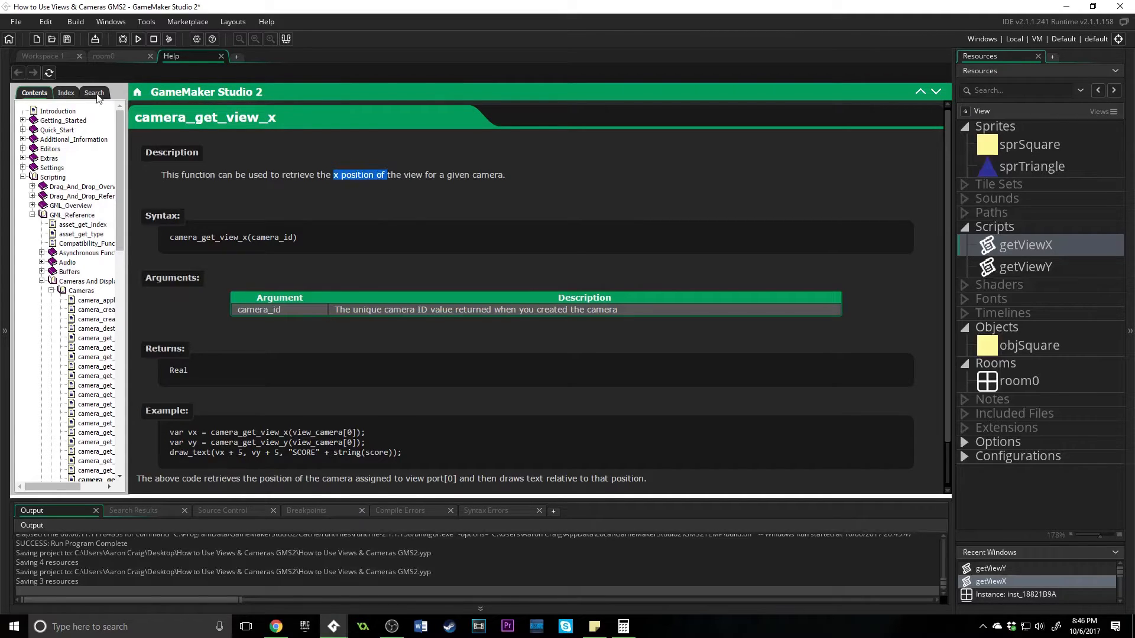
click(42, 56)
click(100, 56)
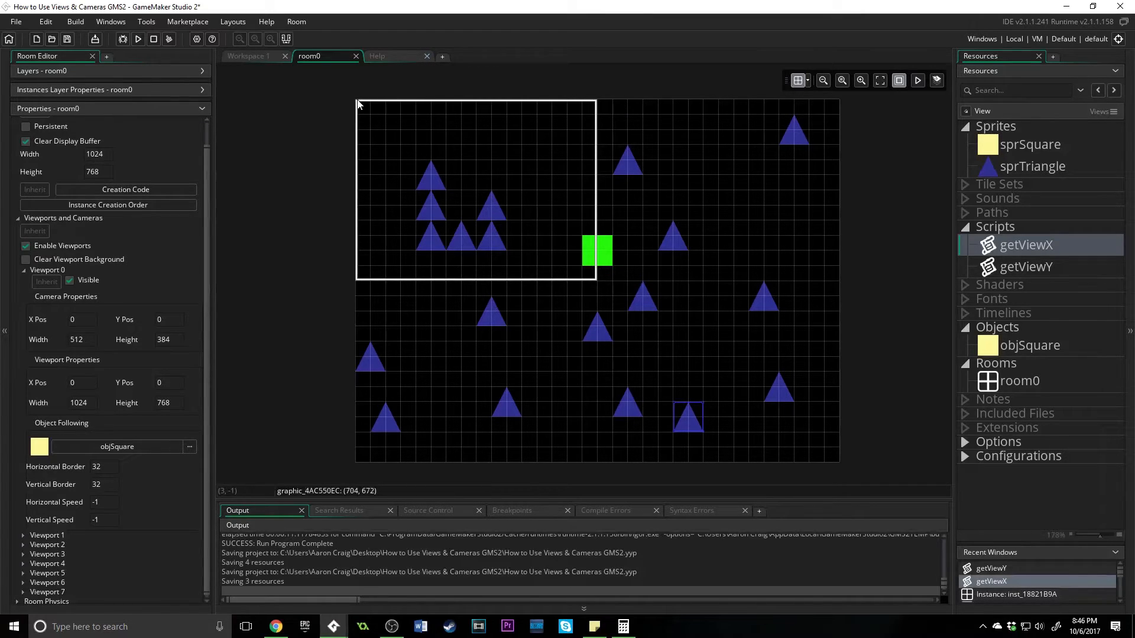
Finish getViewX as return camera_get_view_x(camera_get_active()); save, and select the line
click(426, 57)
click(247, 56)
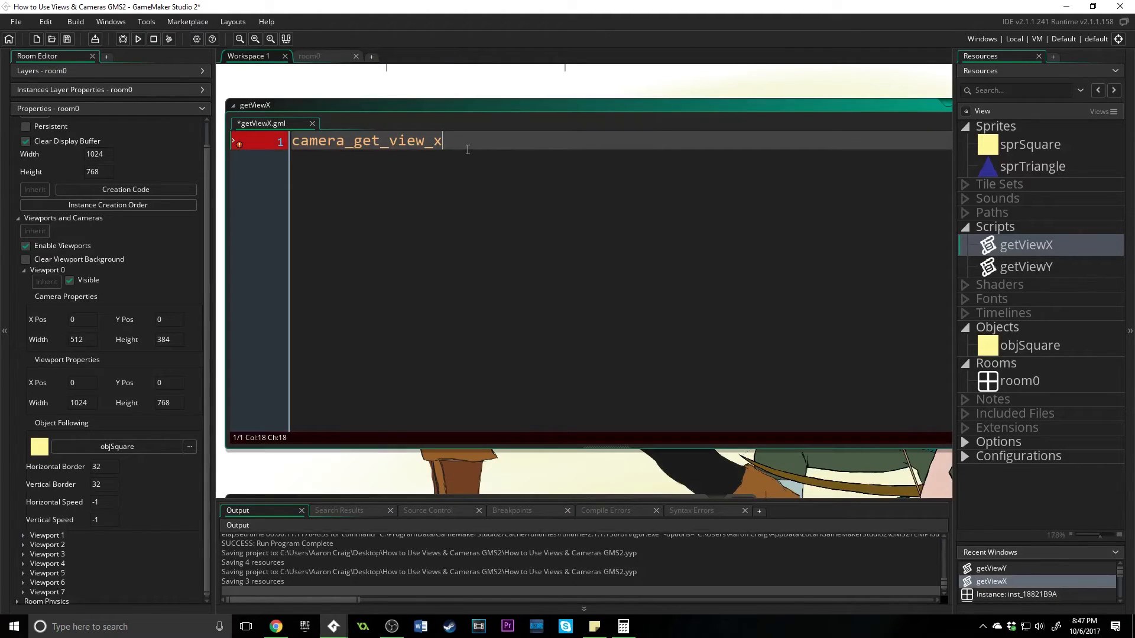
text(()
text(camera_)
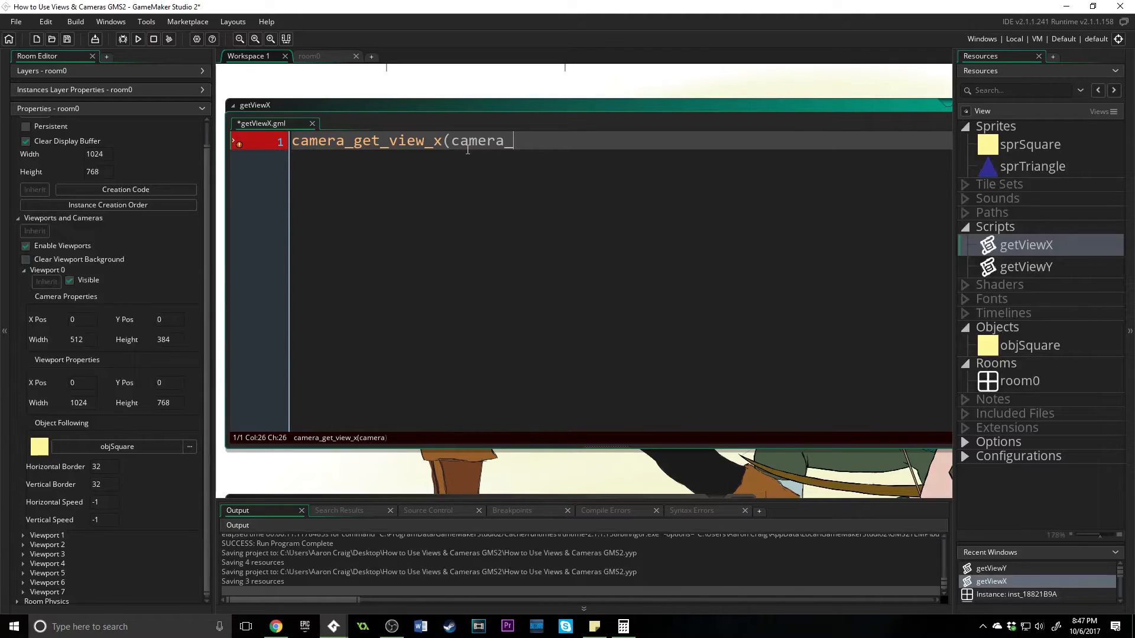
text(get_active()))
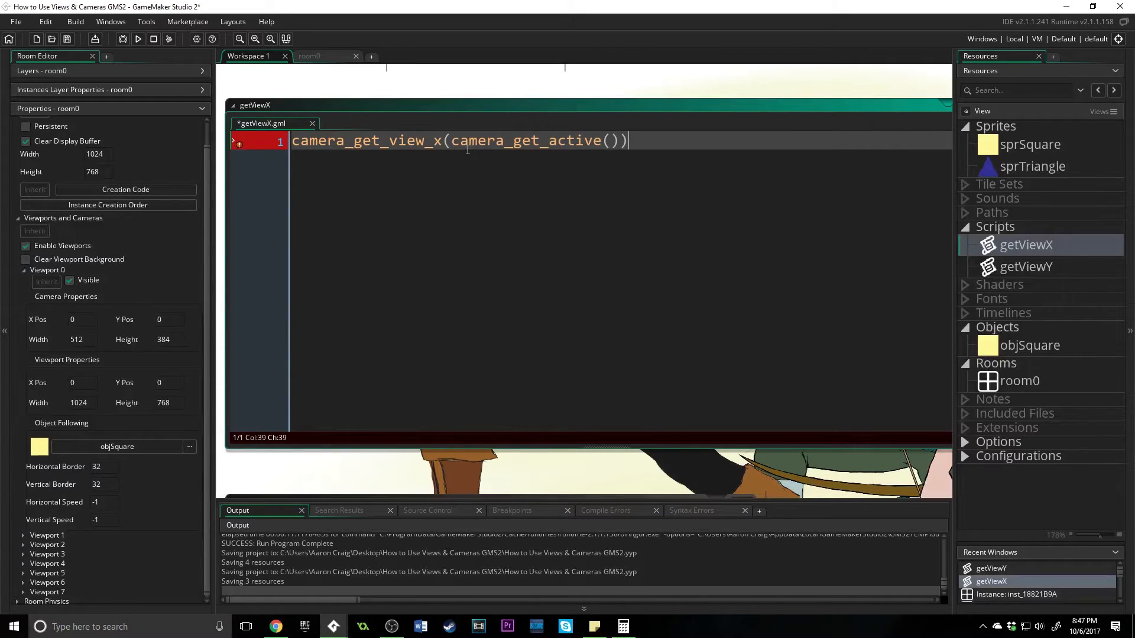
text(;)
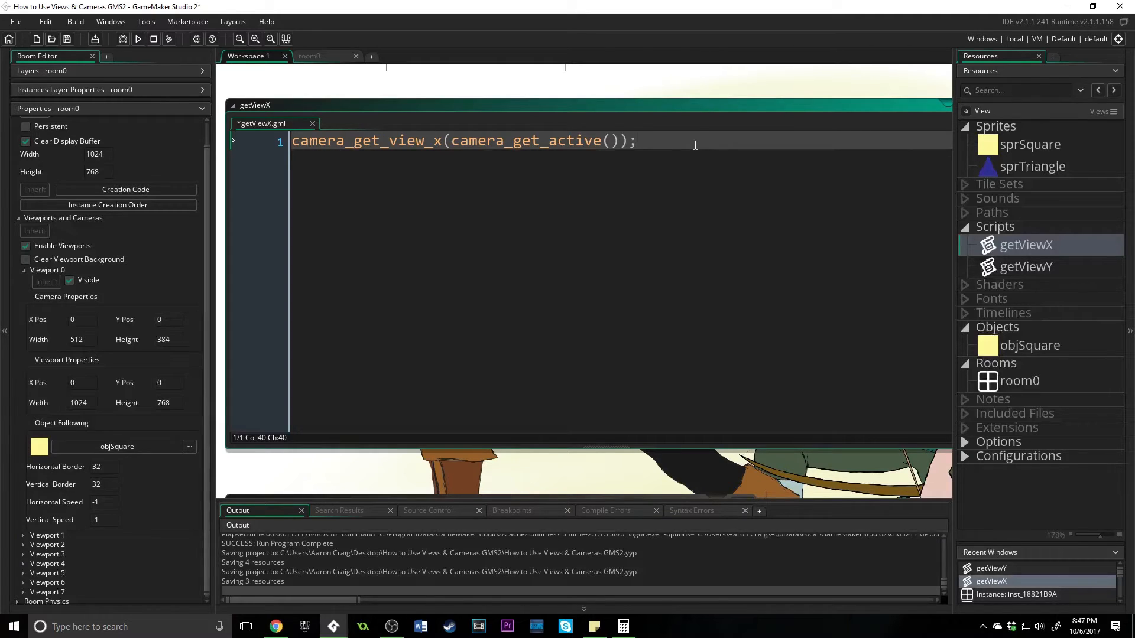
click(292, 143)
text(return)
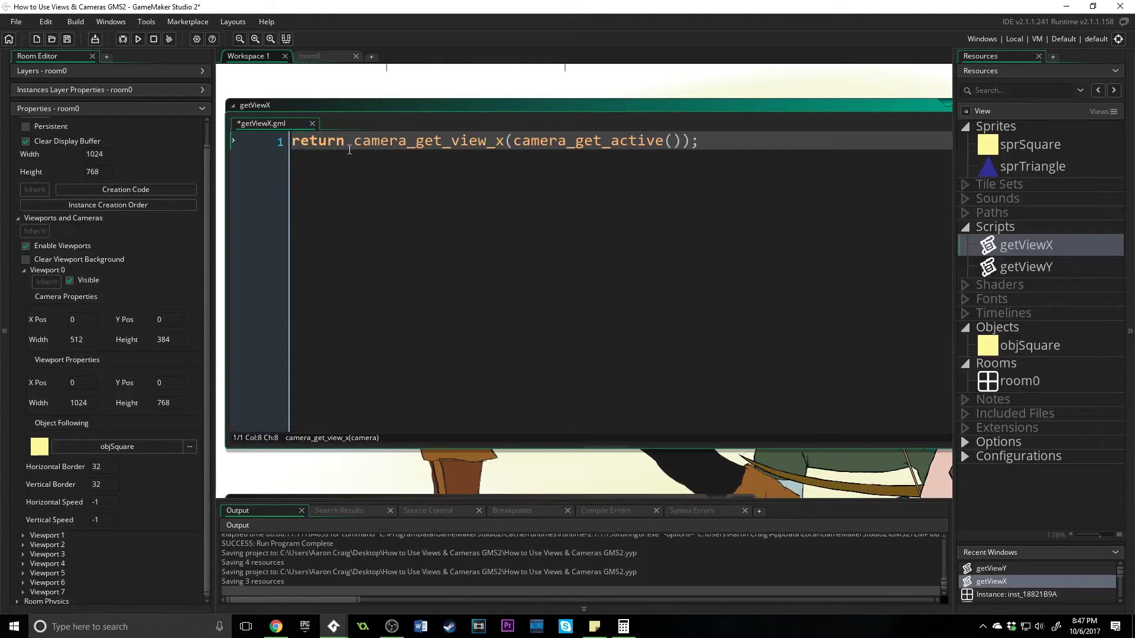
key(ctrl+s)
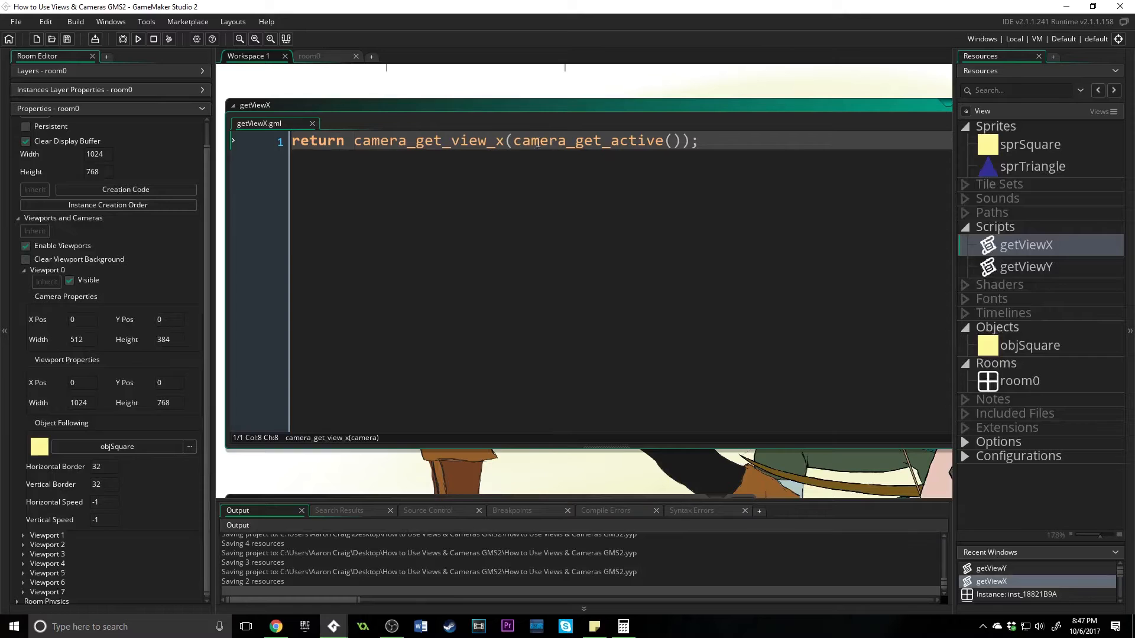
click(508, 141)
drag(712, 142, 338, 141)
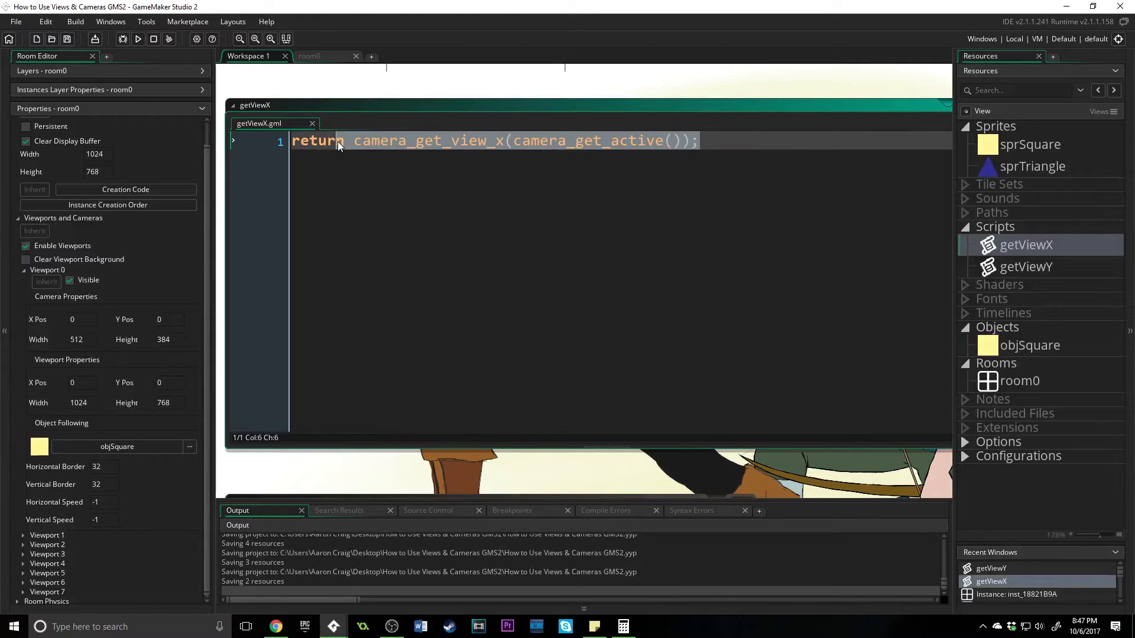
Copy the line into getViewY and change it to return camera_get_view_y(camera_get_active());
triple_click(503, 140)
key(ctrl+c)
double_click(1026, 266)
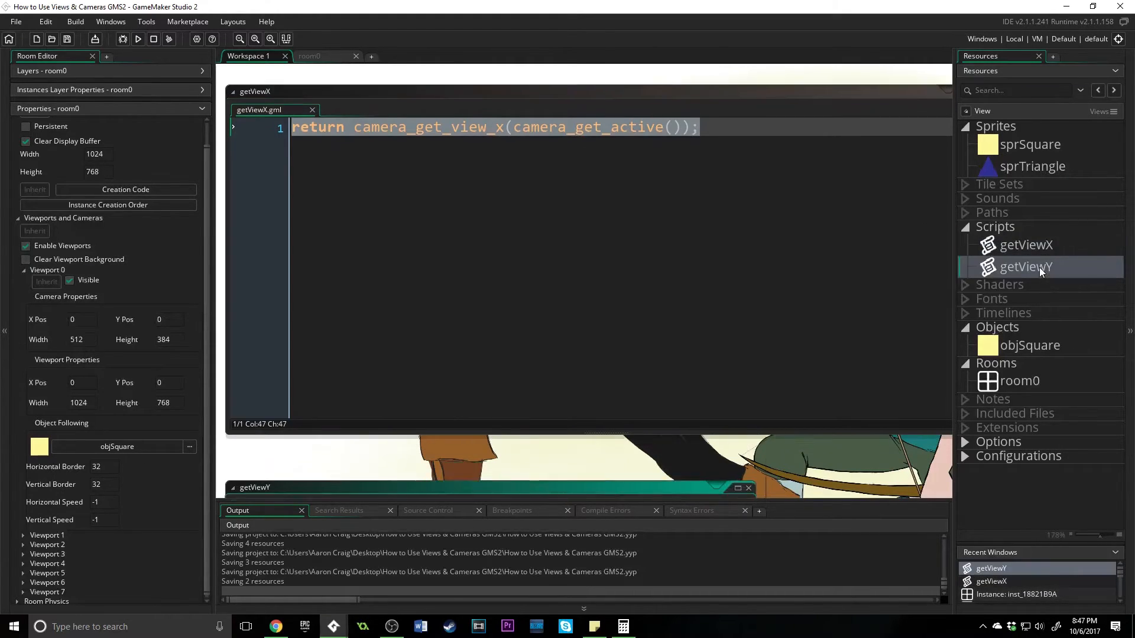
key(ctrl+v)
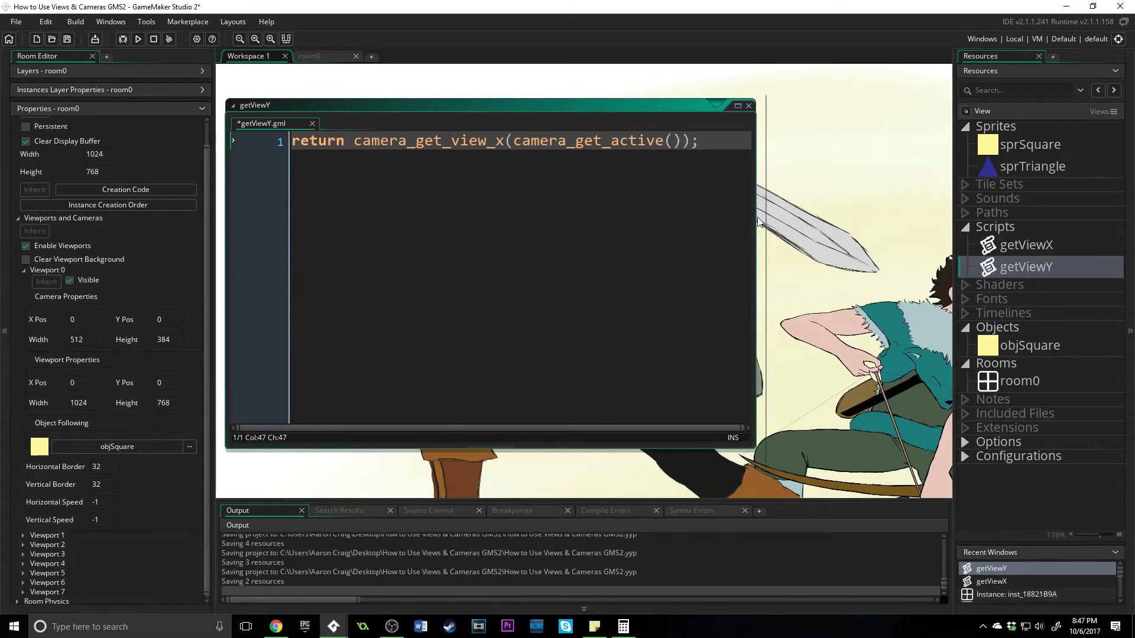
drag(756, 224, 809, 219)
click(509, 141)
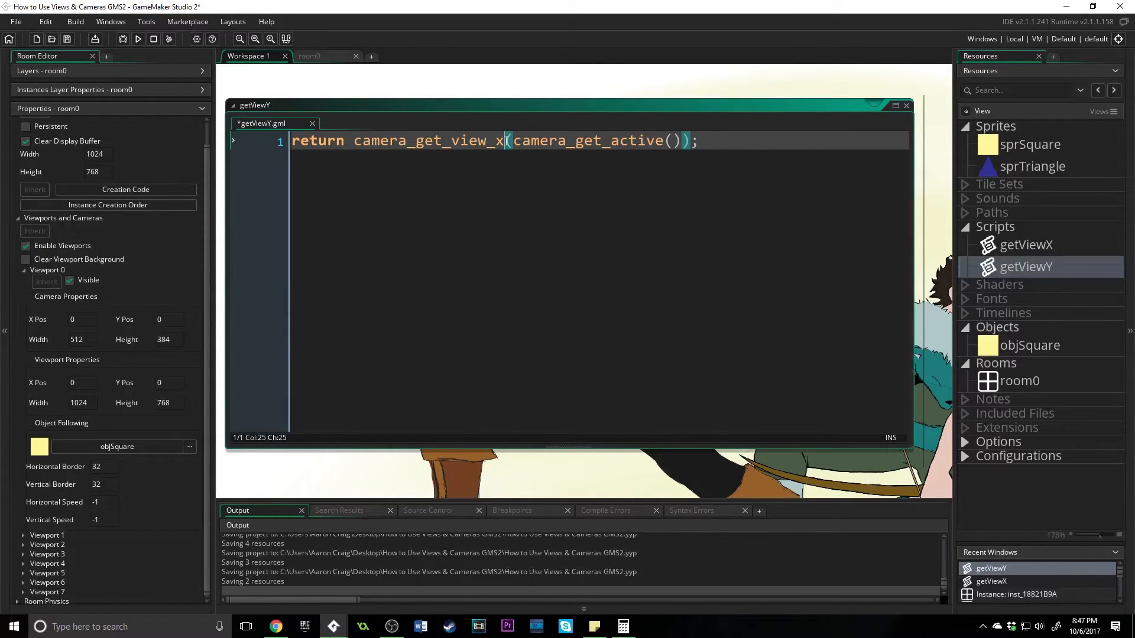
key(BackSpace)
text(y)
In objSquare's Draw event add a draw_text 'Greetings' line at getViewX(), getViewY()
double_click(1018, 345)
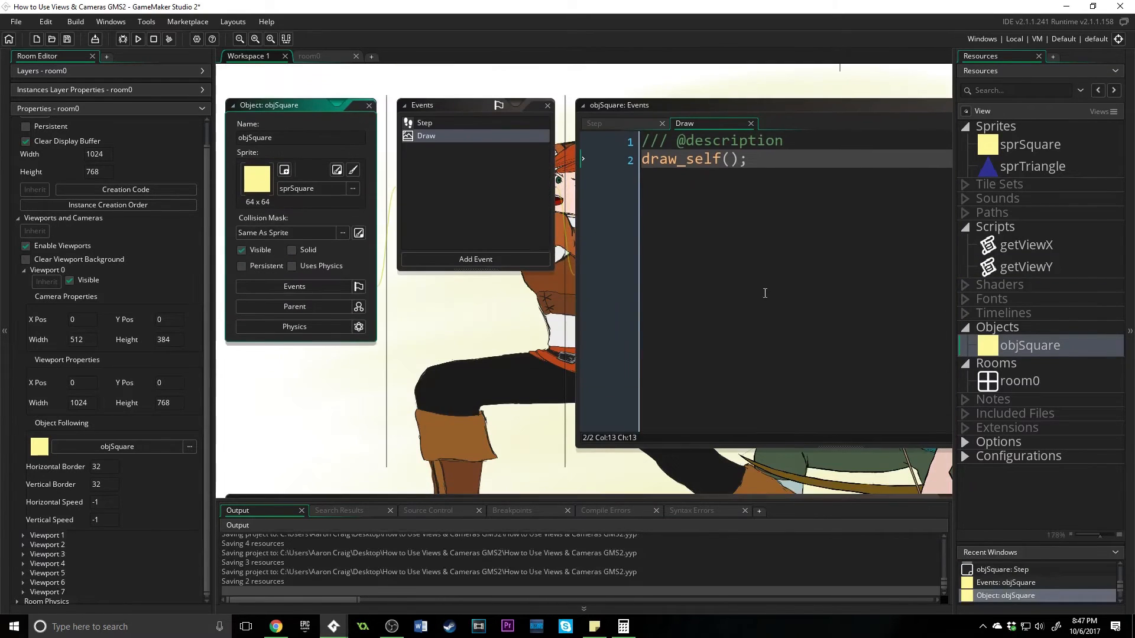
click(749, 213)
key(Return)
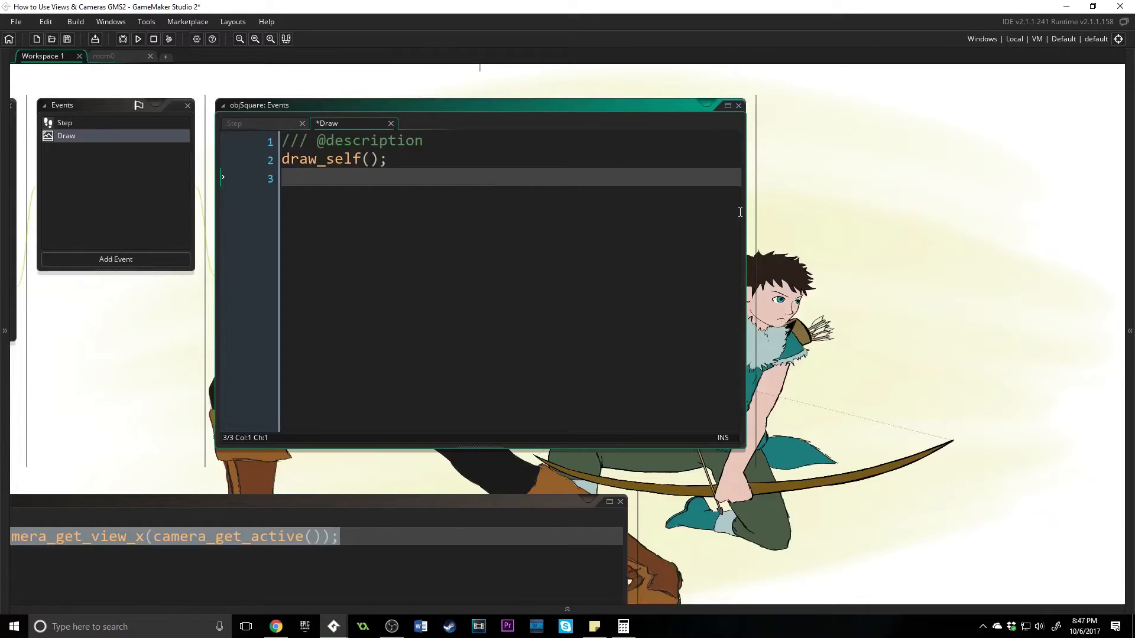
drag(745, 213, 847, 213)
text(d)
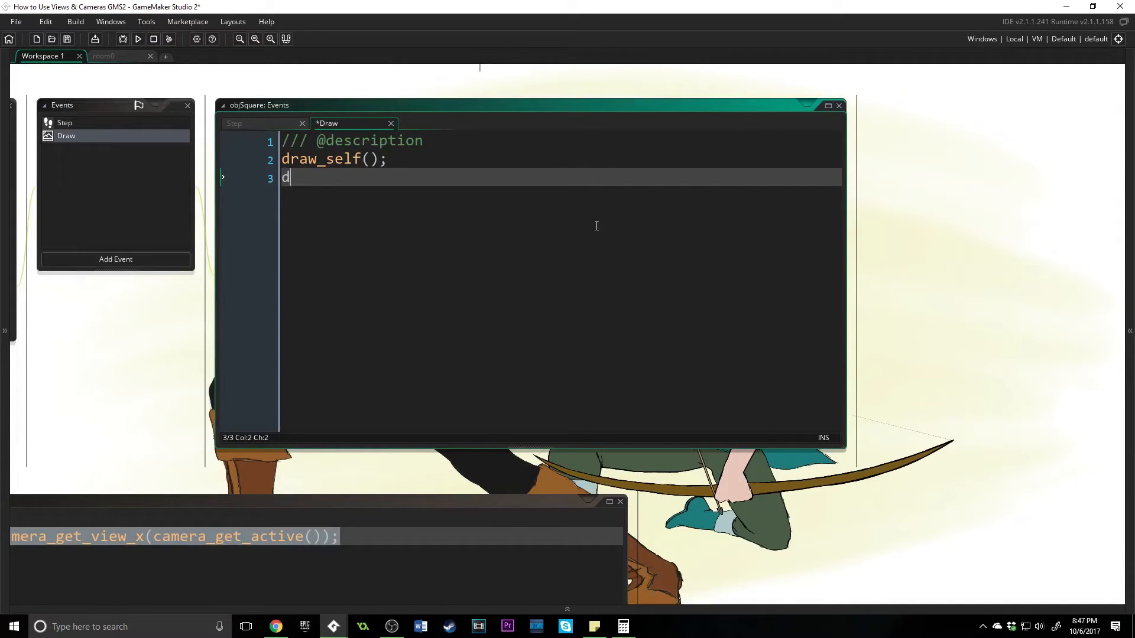
text(raw_text()
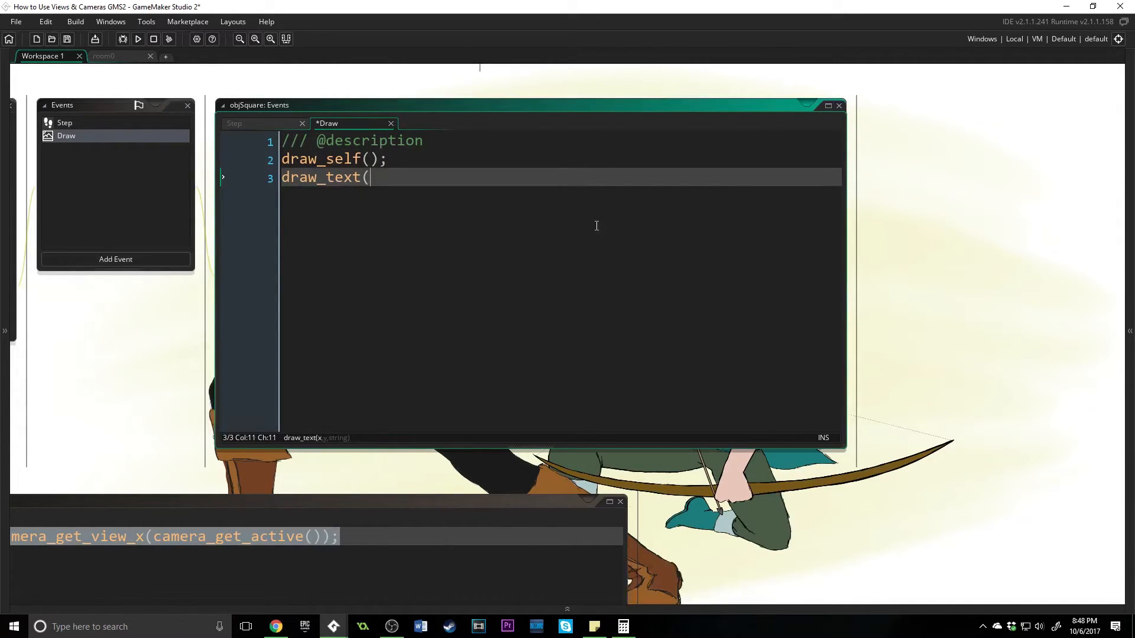
text(ge)
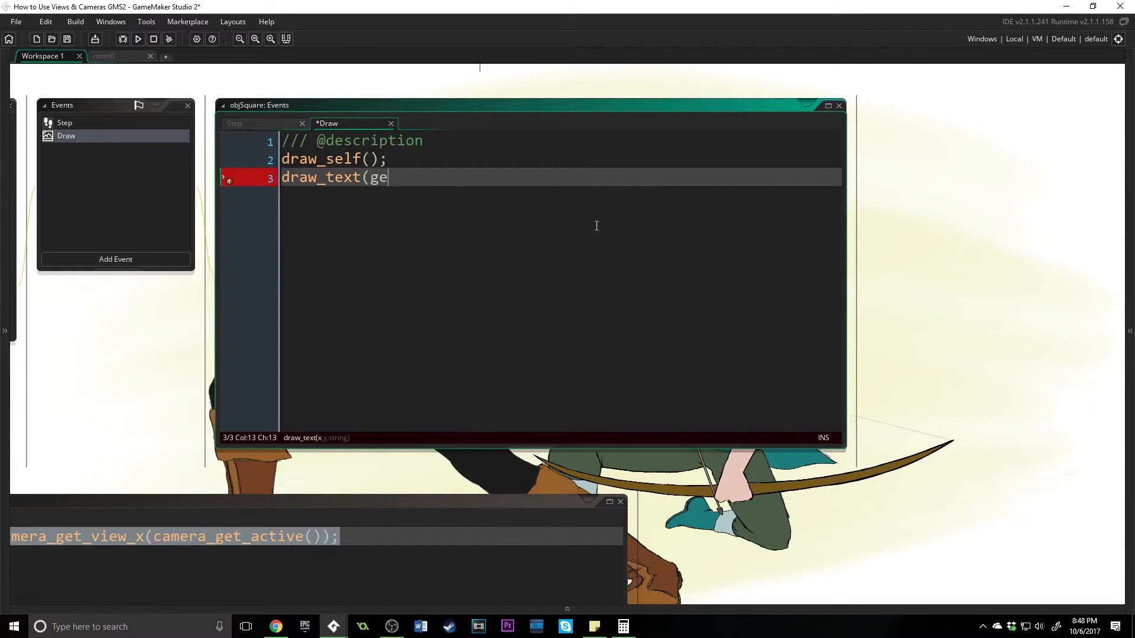
text(tViewX(), )
text(getViewY)
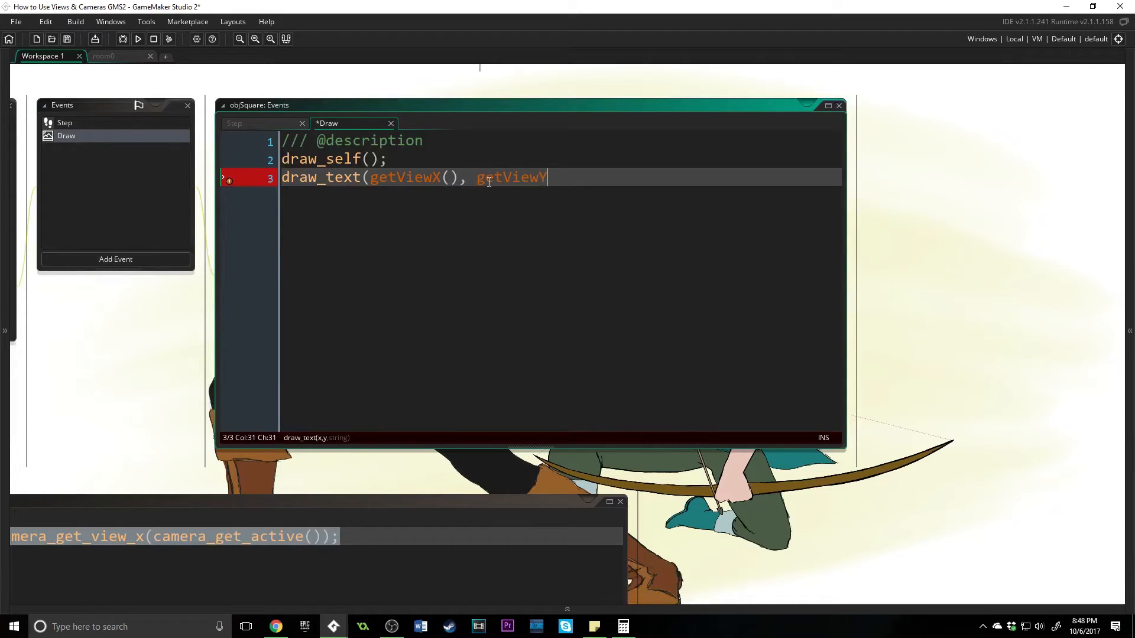
text(, "Greeting)
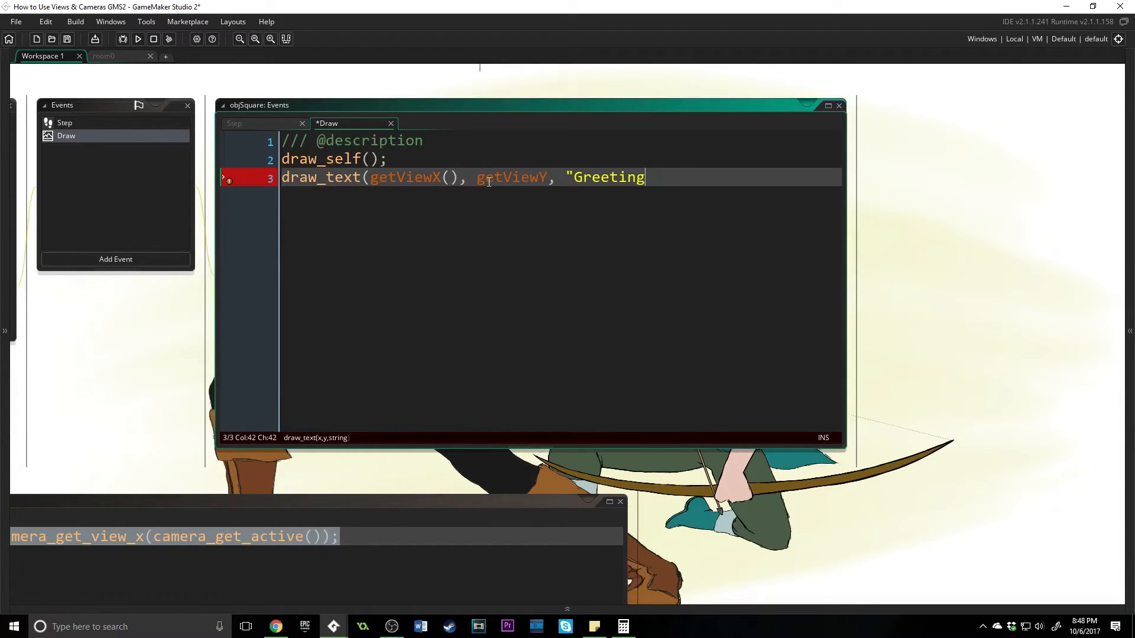
text(s")
text();)
key(Return)
text(draw_)
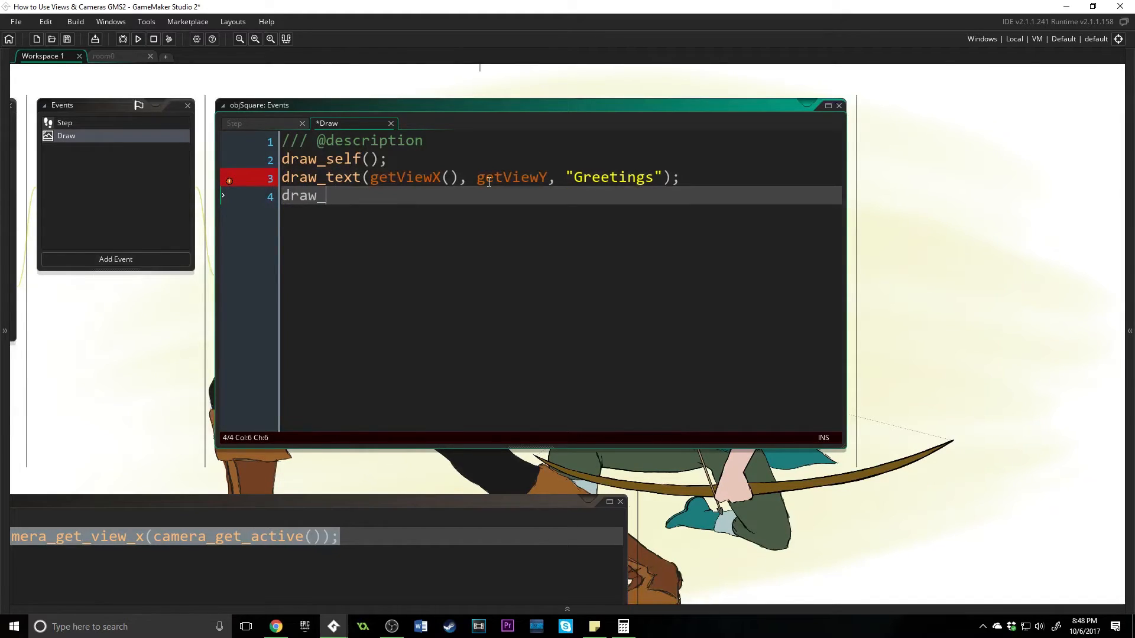
text(prite)
Add draw_sprite for sprSquare at getViewX() + 100, getViewY() + 100
key(BackSpace)
key(BackSpace)
key(BackSpace)
key(BackSpace)
key(BackSpace)
text(sprite()
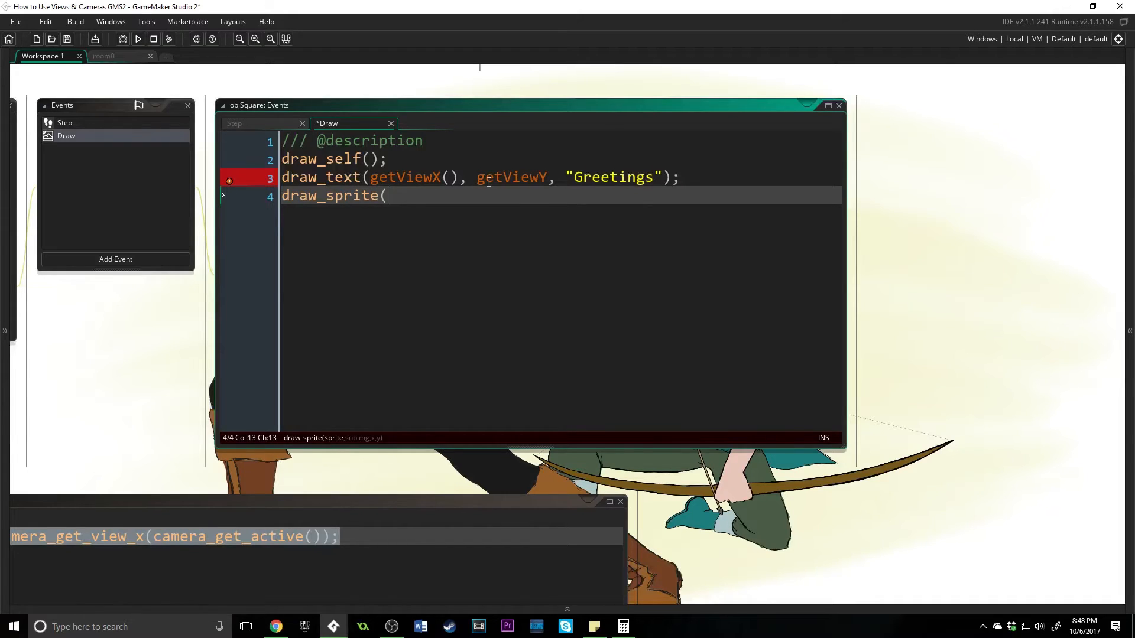
text(getViewX)
key(BackSpace)
key(BackSpace)
key(BackSpace)
key(BackSpace)
key(BackSpace)
key(BackSpace)
key(BackSpace)
text(sprS)
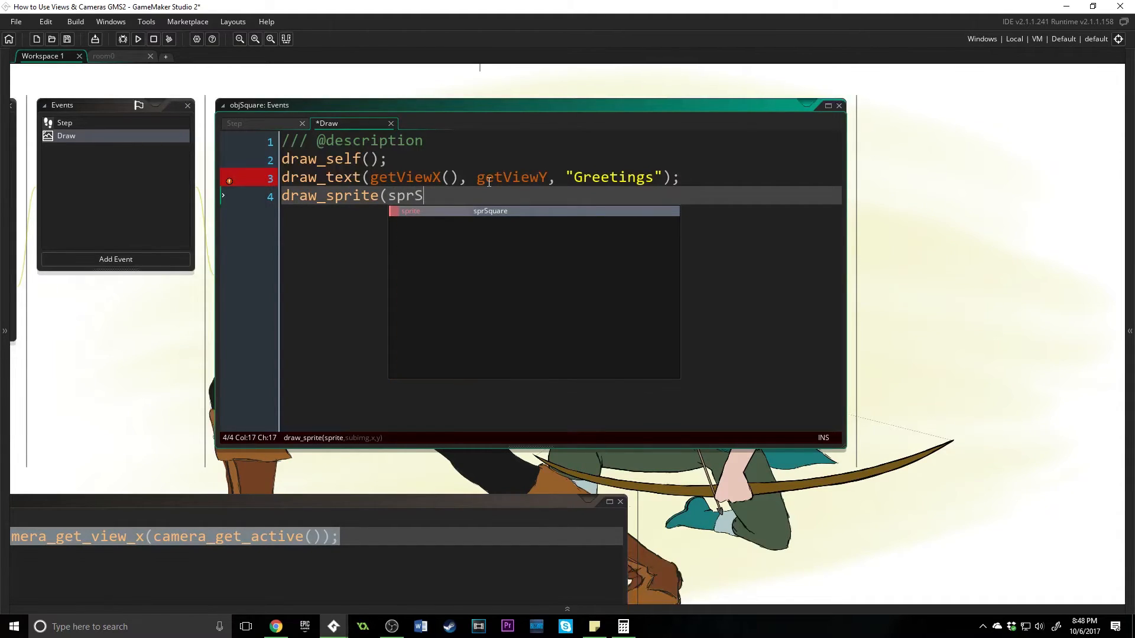
text(quare, )
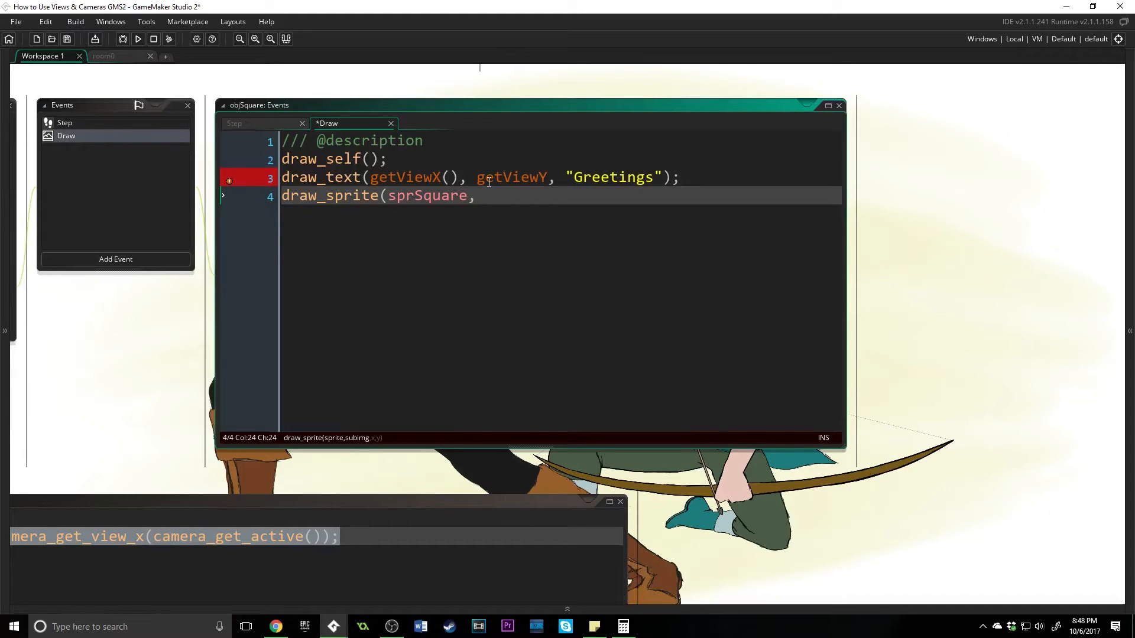
text(0, get)
text(ViewX(), ge)
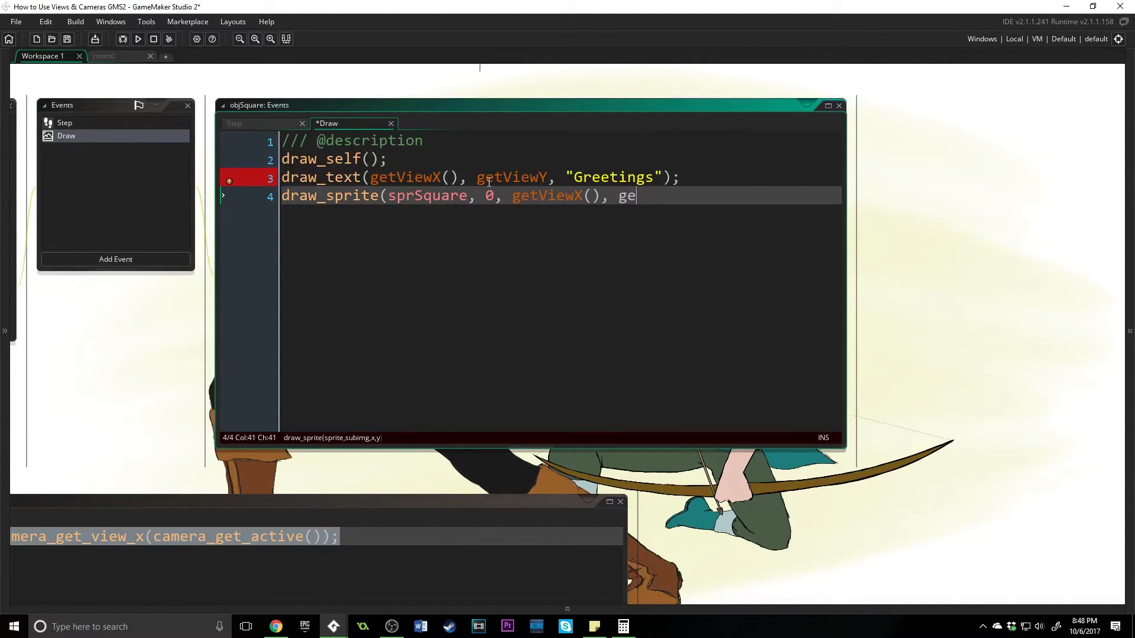
text(tViewY()
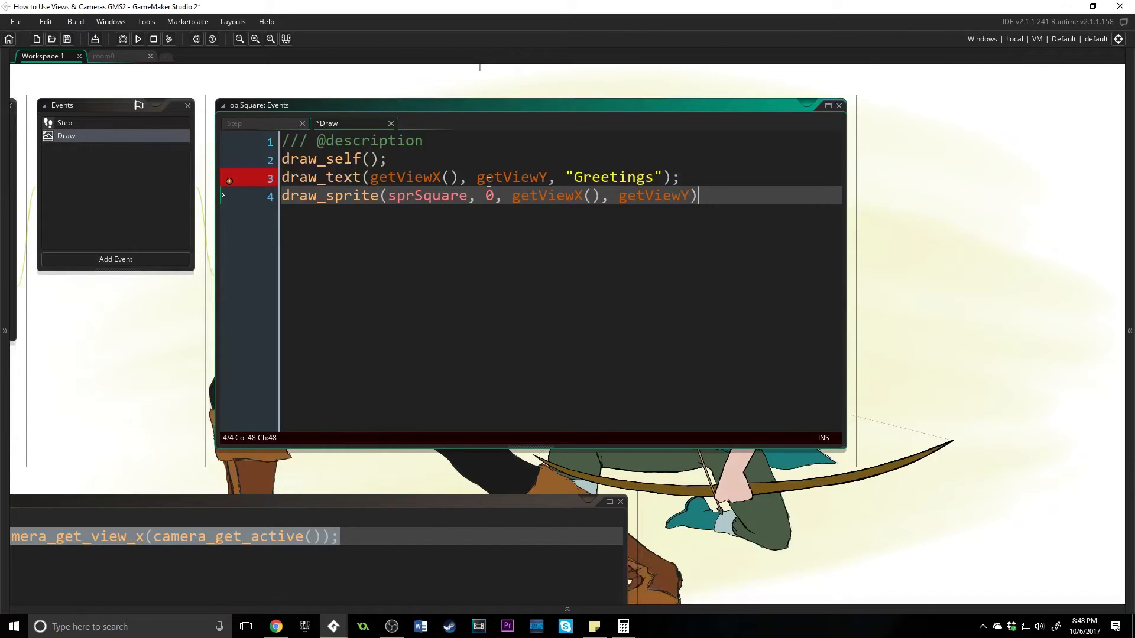
text());)
click(603, 196)
text(+ 100)
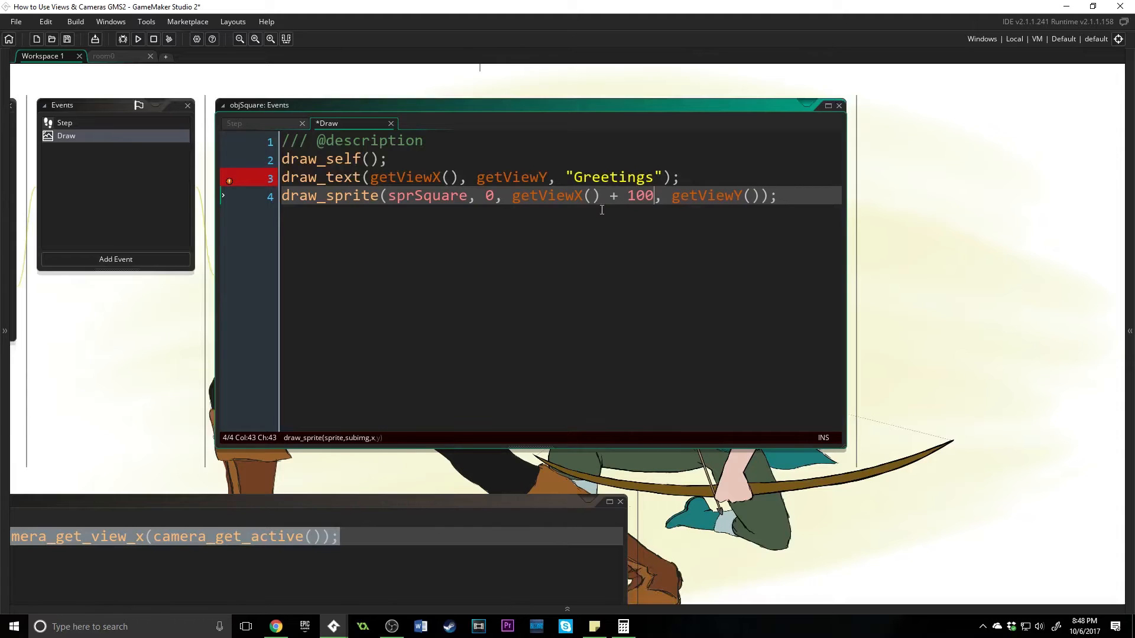
click(757, 196)
text(+ 1)
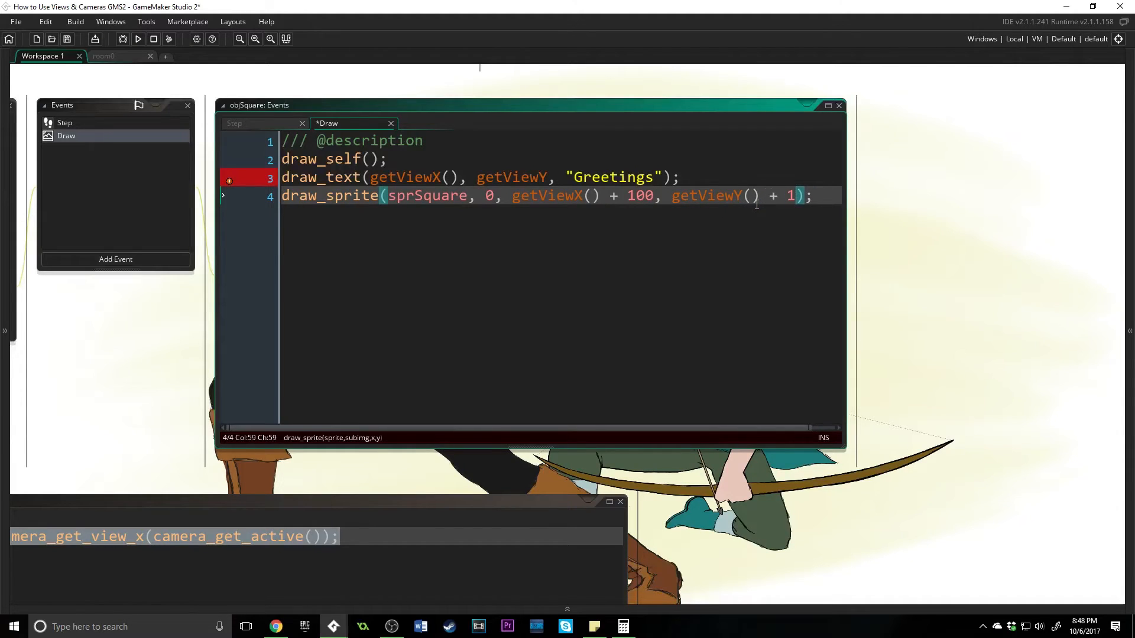
text(00)
Test-run the game, moving the green square onto the yellow one, then close it
key(F5)
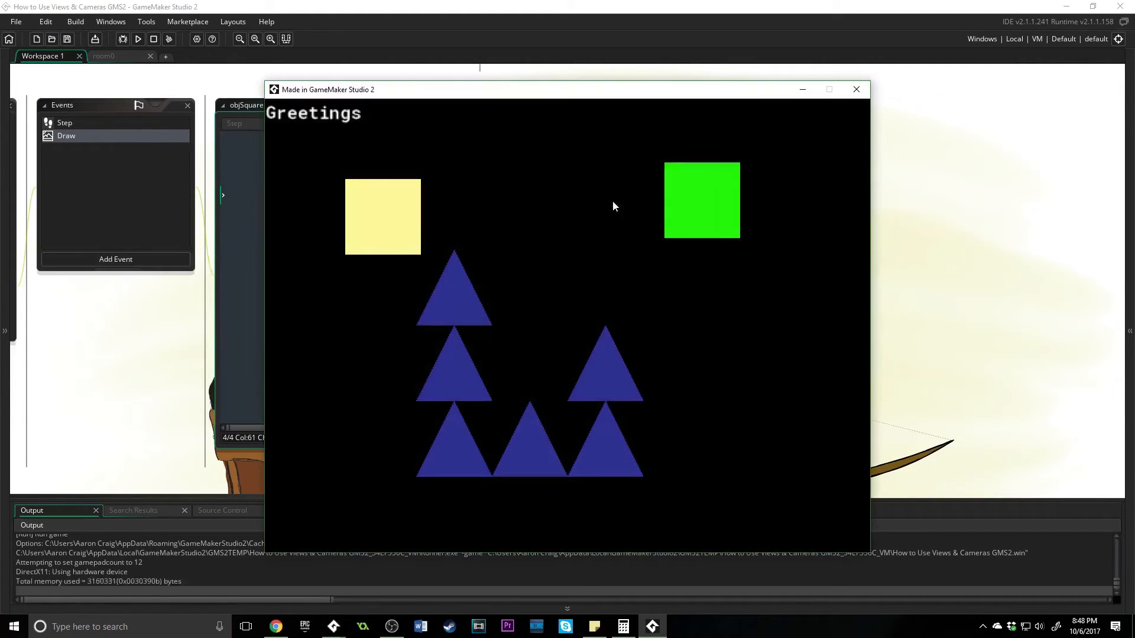
mouse_move(612, 206)
mouse_down()
mouse_move(393, 184)
mouse_move(607, 527)
mouse_move(839, 163)
mouse_up()
click(857, 88)
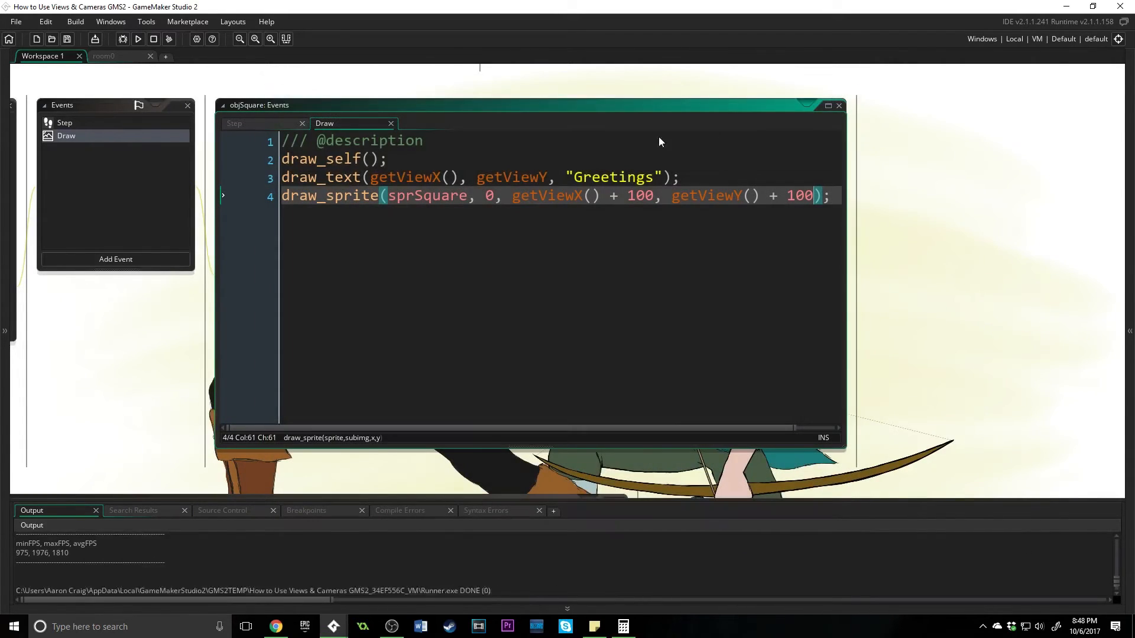
Correct the Greetings line to call getViewY() with parentheses and re-test the game
click(548, 180)
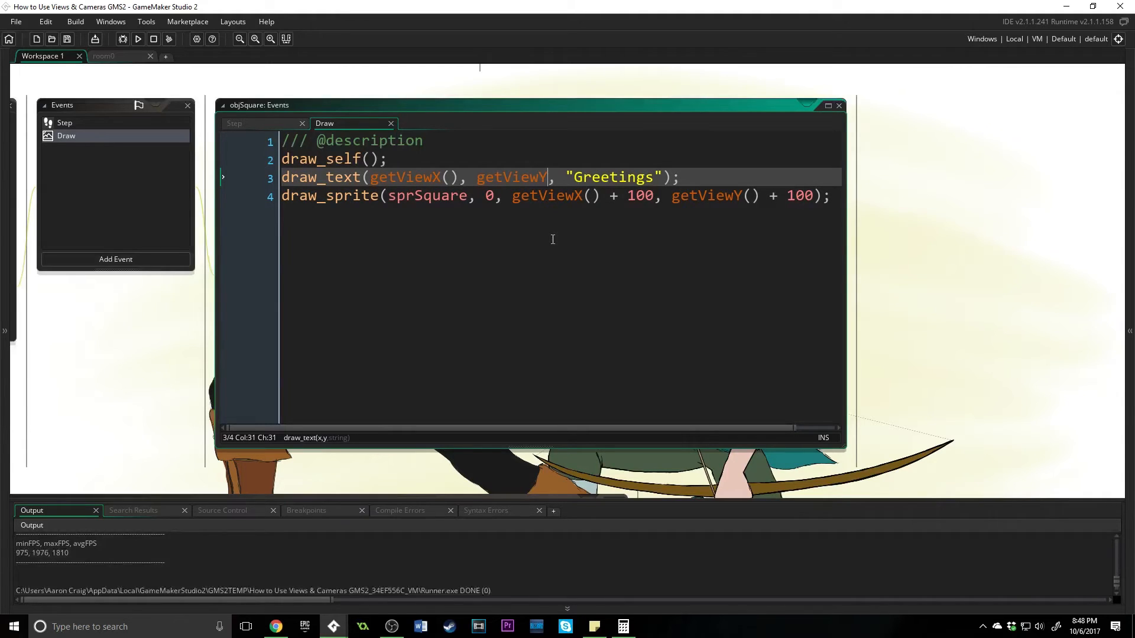
text(())
key(F5)
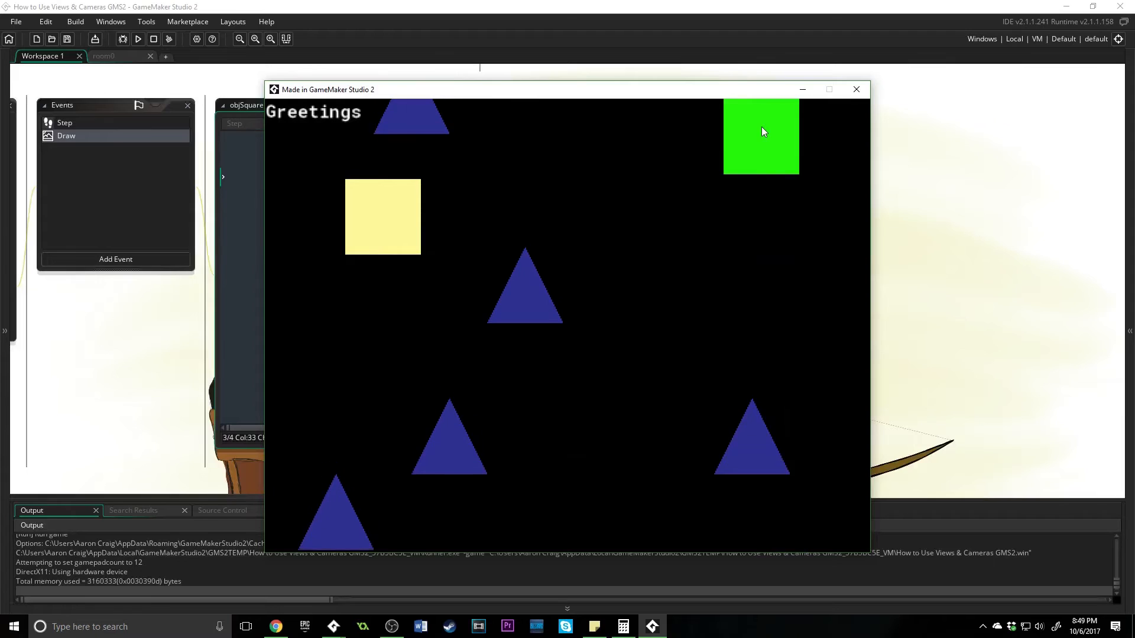
click(855, 89)
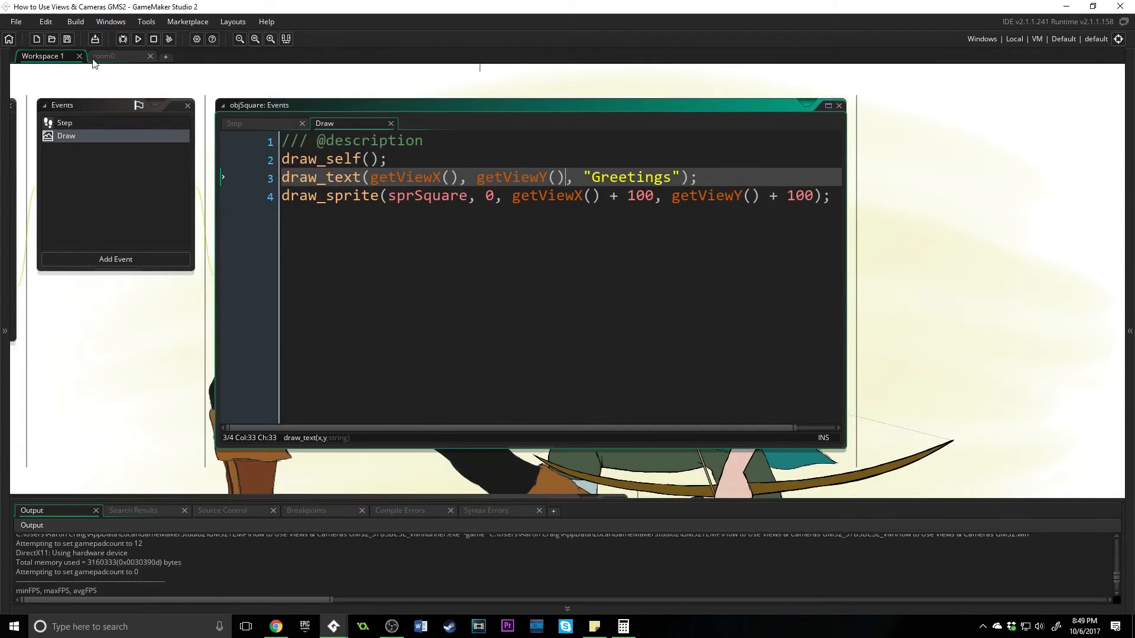
In room0, hide viewport 0 and make viewport 3 visible
click(103, 56)
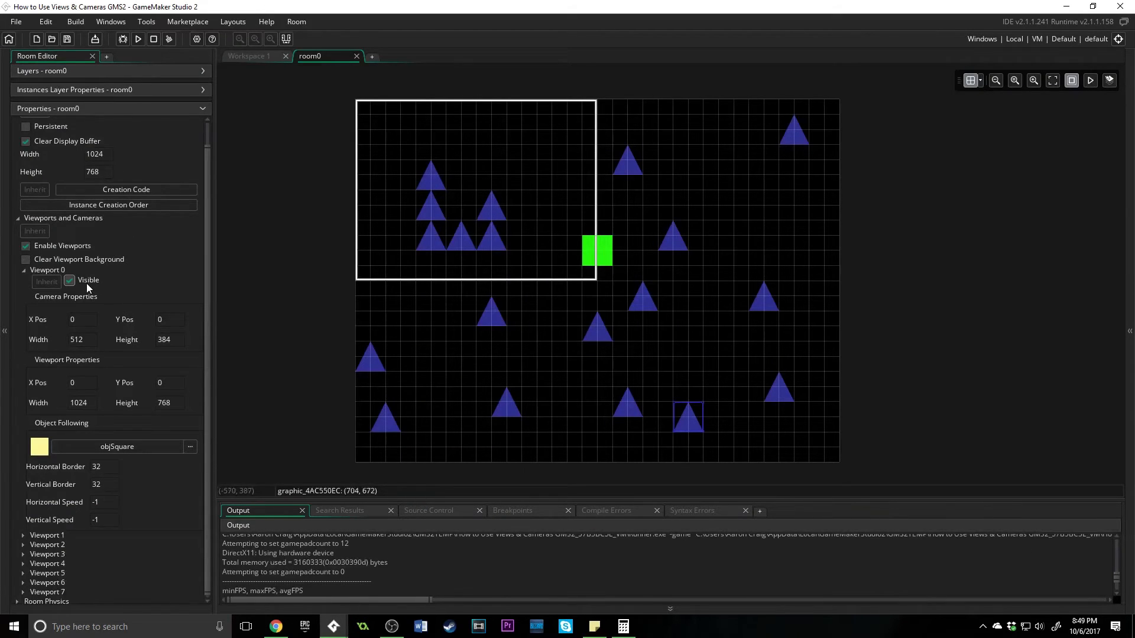
click(70, 280)
scroll(115, 282, down, 1)
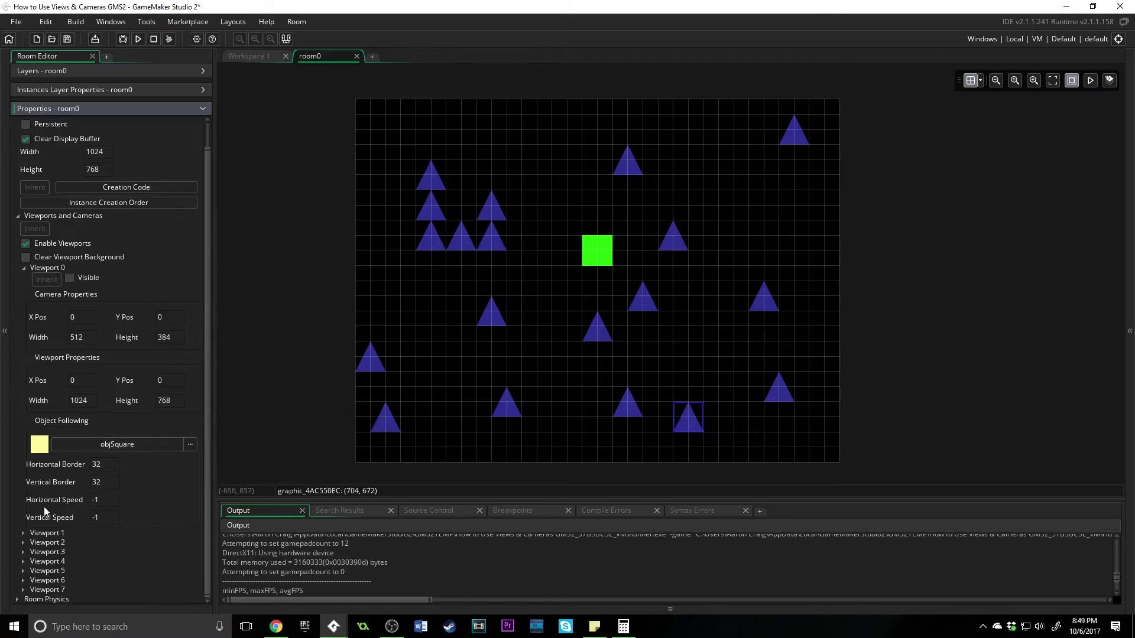
click(23, 552)
scroll(133, 488, down, 3)
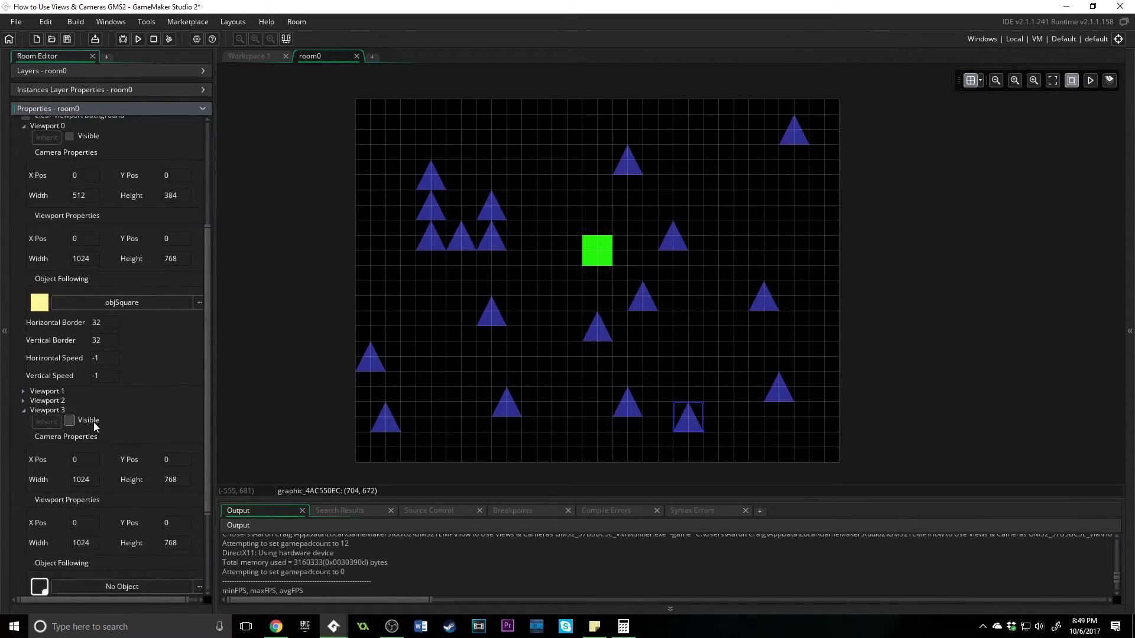
click(70, 420)
scroll(98, 423, down, 2)
Give viewport 3 a 512 by 384 camera and run the game to test it
double_click(81, 432)
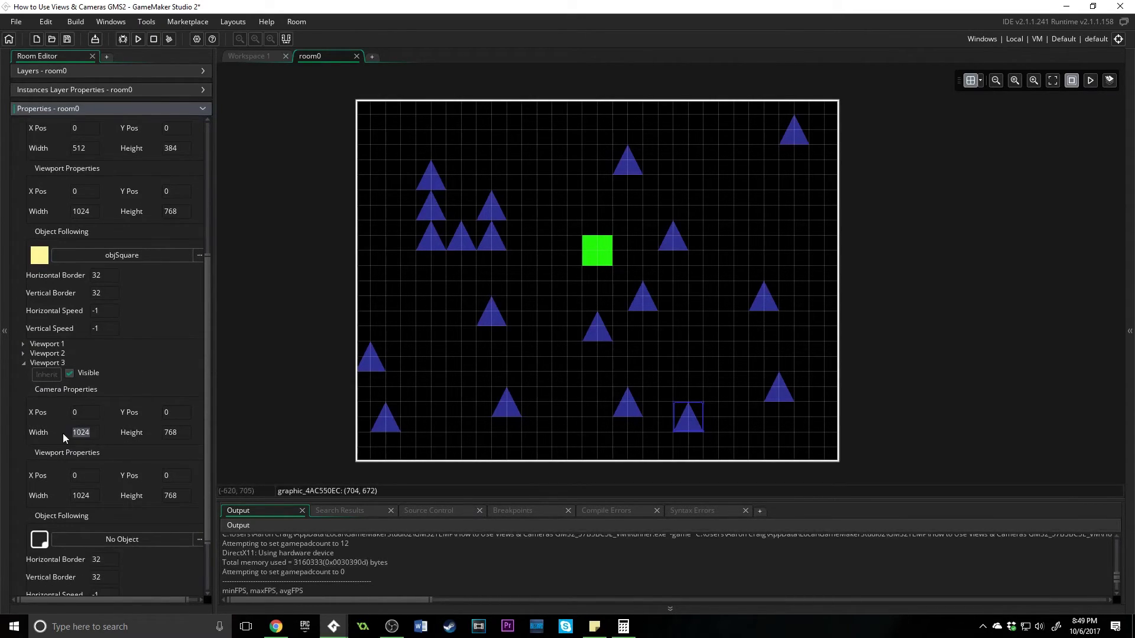
text(512)
key(Tab)
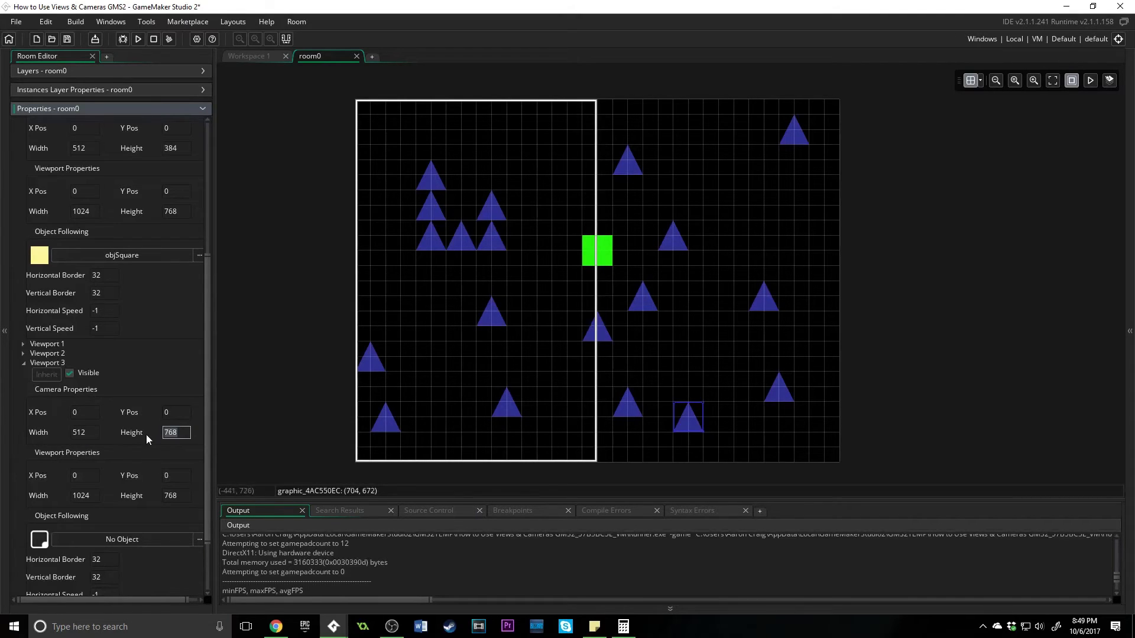
scroll(135, 339, up, 2)
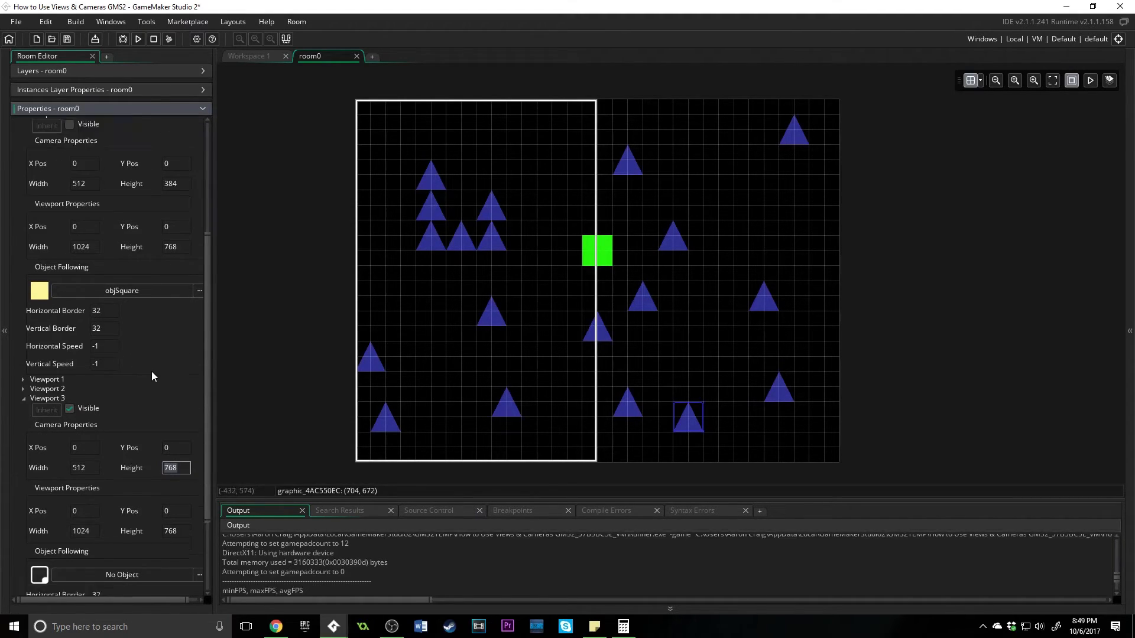
scroll(152, 372, down, 2)
text(384)
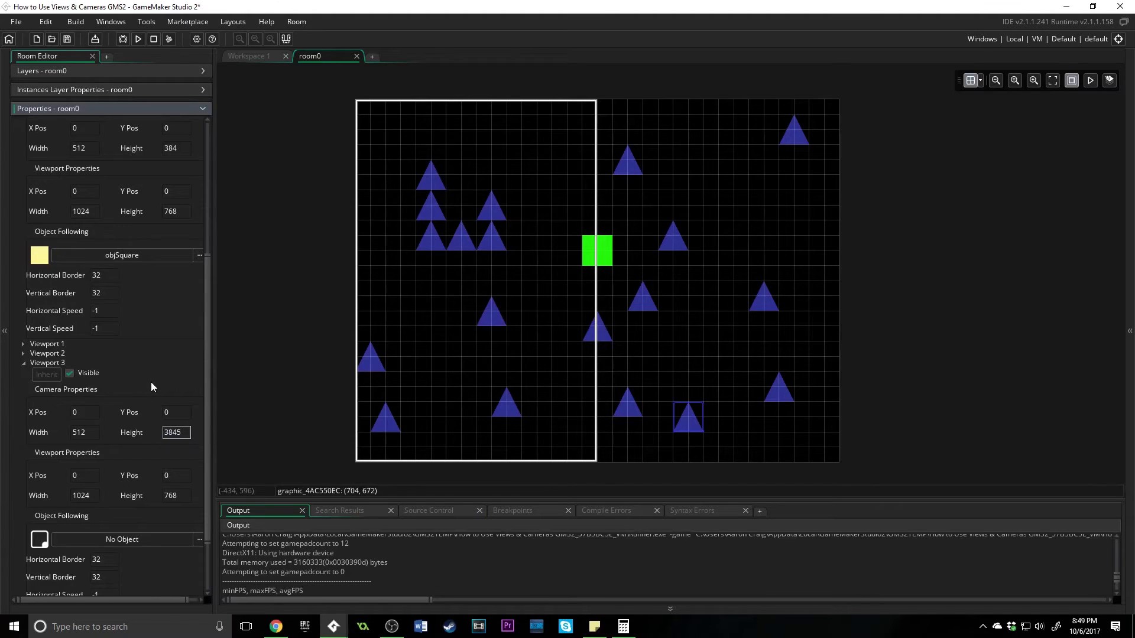
key(Return)
key(F5)
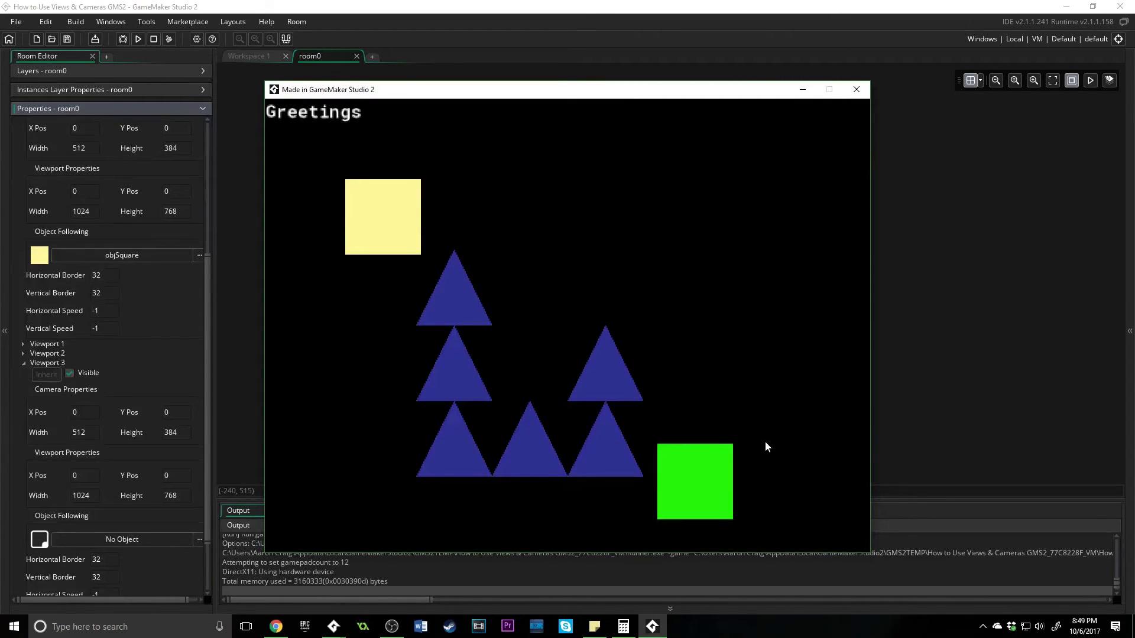
Make viewport 3 follow objSquare and test-run the game
click(860, 88)
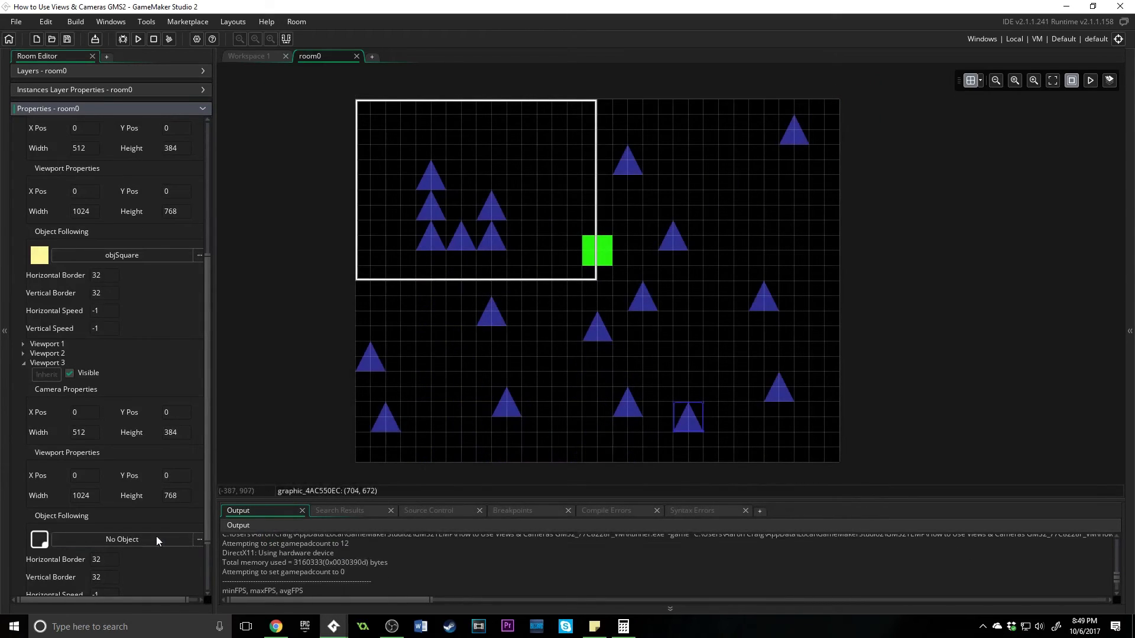
click(179, 537)
click(295, 396)
key(F5)
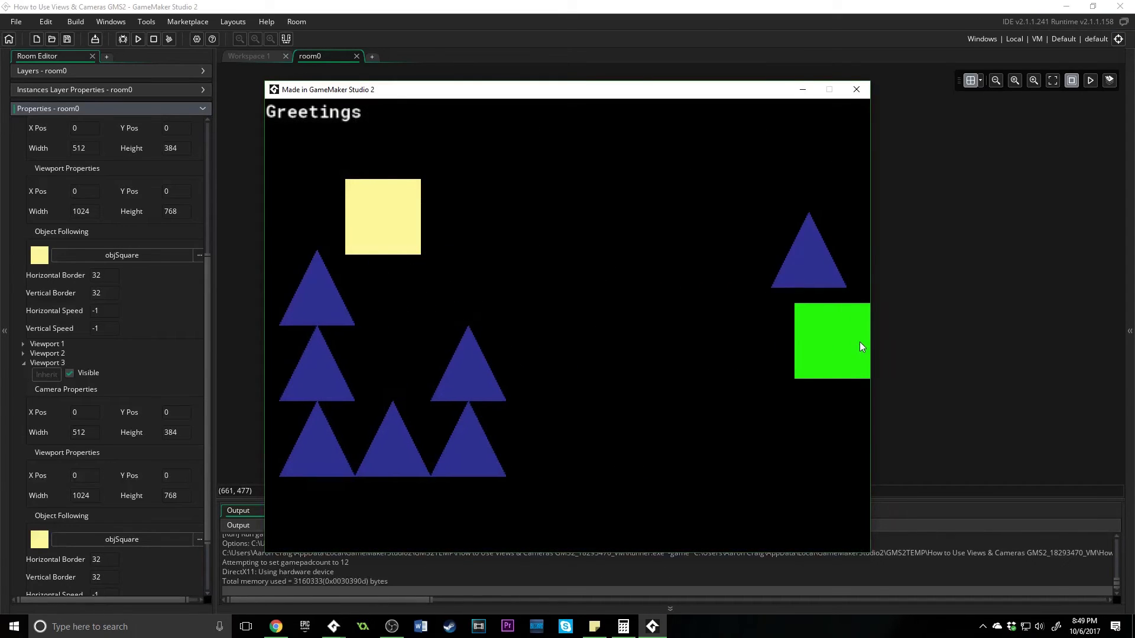
click(856, 88)
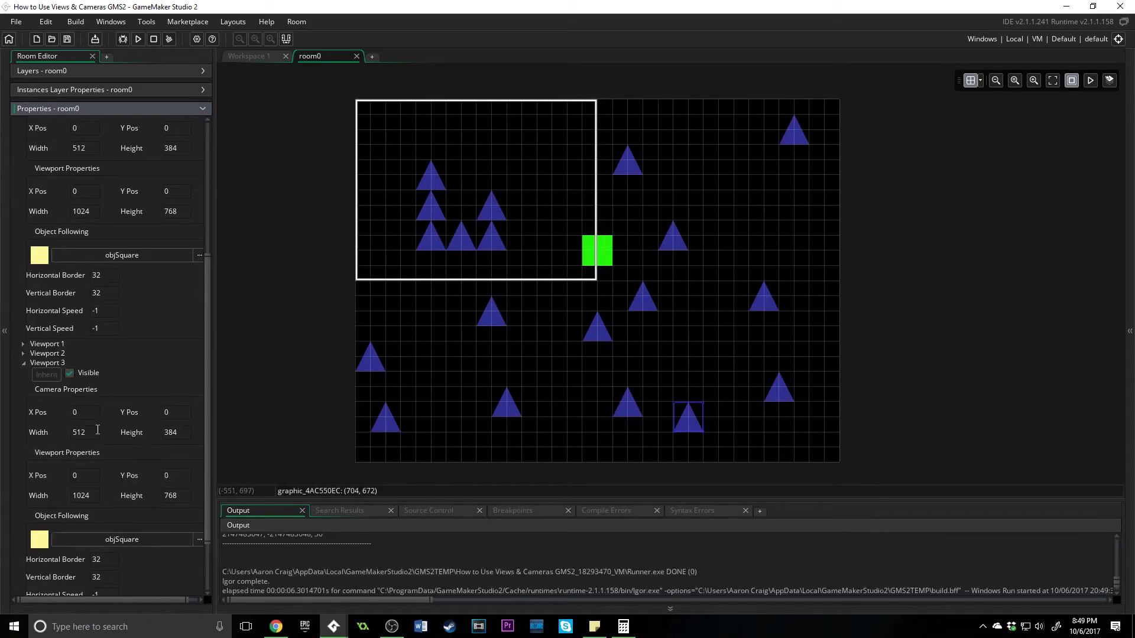
Set viewport 3's camera to 200 by 200 and its viewport size to 800 by 600
double_click(78, 433)
text(200)
key(Tab)
text(200)
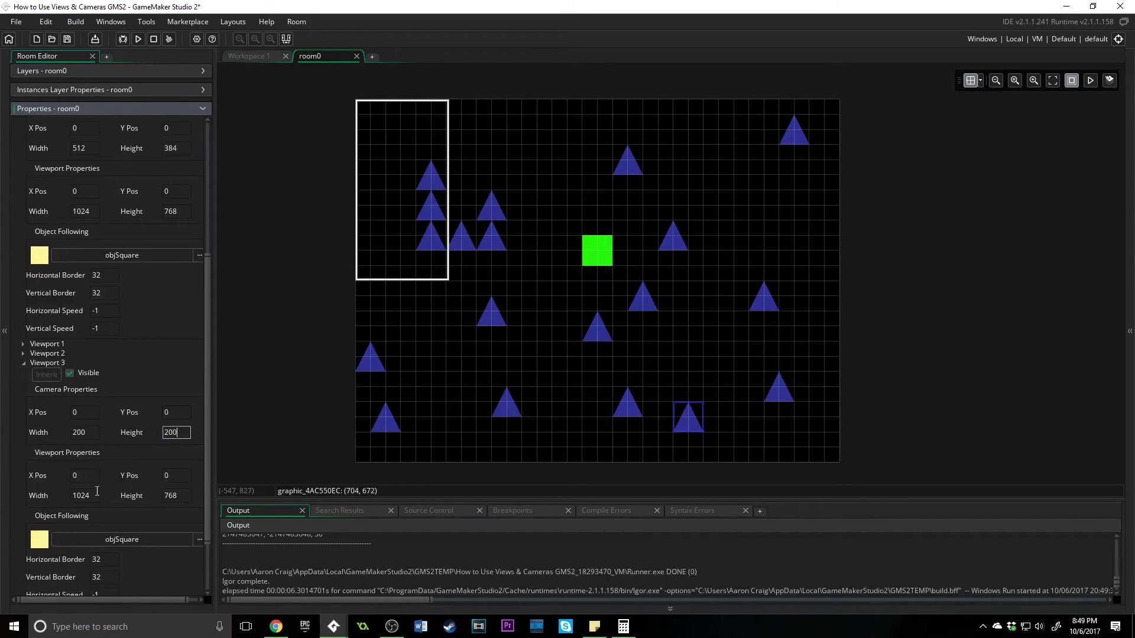
double_click(80, 495)
text(800)
key(Tab)
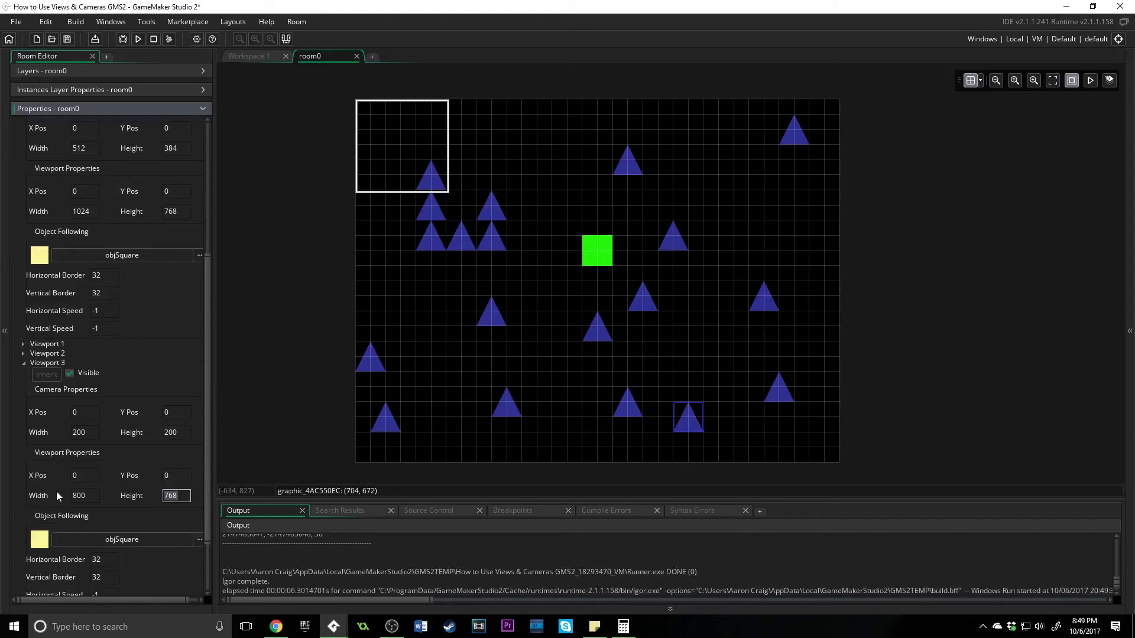
text(600)
Run the game to check Greetings and the square stay fixed in the zoomed viewport
key(F5)
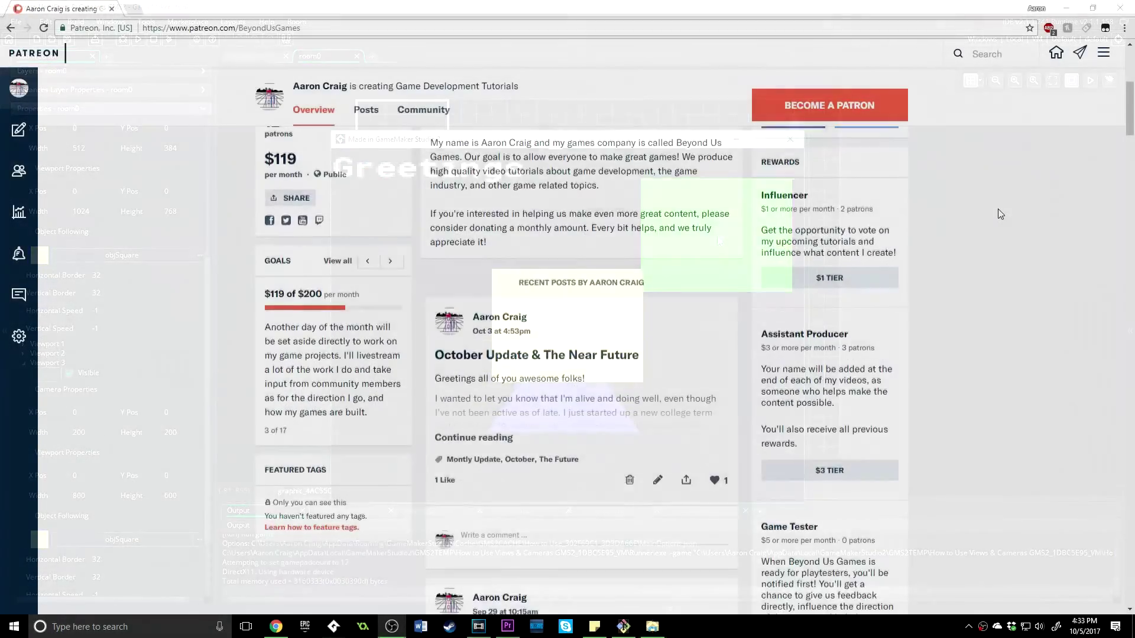
scroll(1000, 213, down, 2)
scroll(999, 214, down, 2)
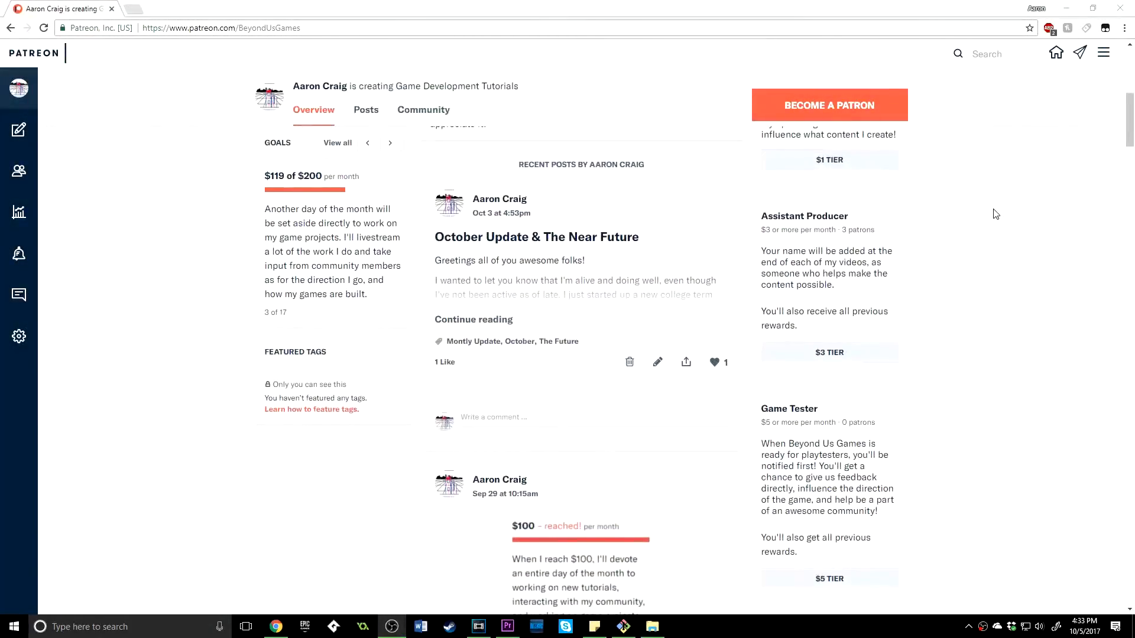